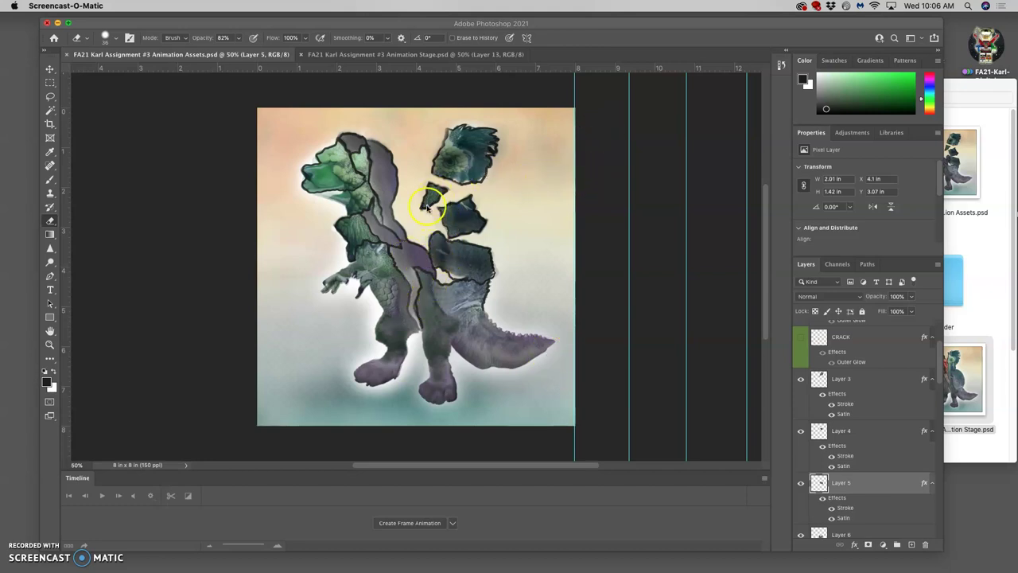
Toggle the Layer 3, 4 and 5 shard layers on and off to inspect each piece.
{"action": "left_click", "coordinate": [801, 381]}
{"action": "left_click", "coordinate": [803, 430]}
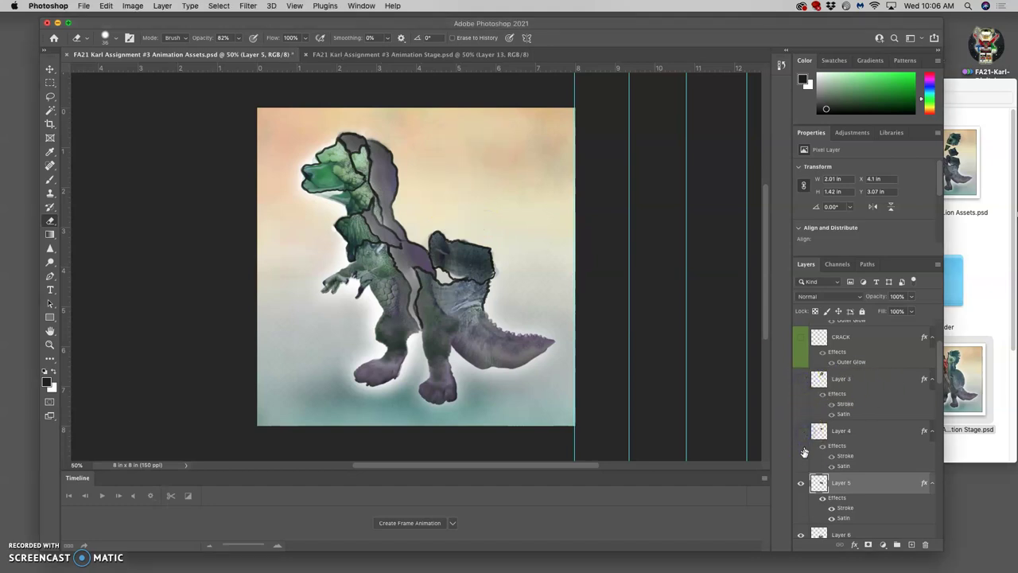
{"action": "left_click", "coordinate": [800, 482]}
{"action": "left_click", "coordinate": [801, 481]}
{"action": "left_click", "coordinate": [801, 433]}
{"action": "left_click", "coordinate": [802, 379]}
{"action": "scroll", "coordinate": [819, 442], "scroll_direction": "down", "scroll_amount": 1}
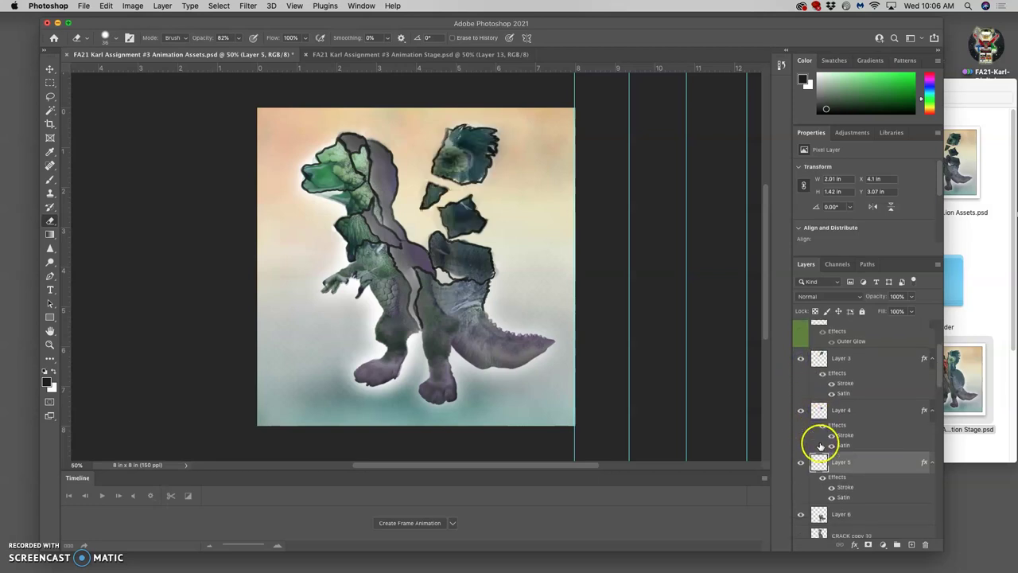
{"action": "scroll", "coordinate": [818, 438], "scroll_direction": "down", "scroll_amount": 1}
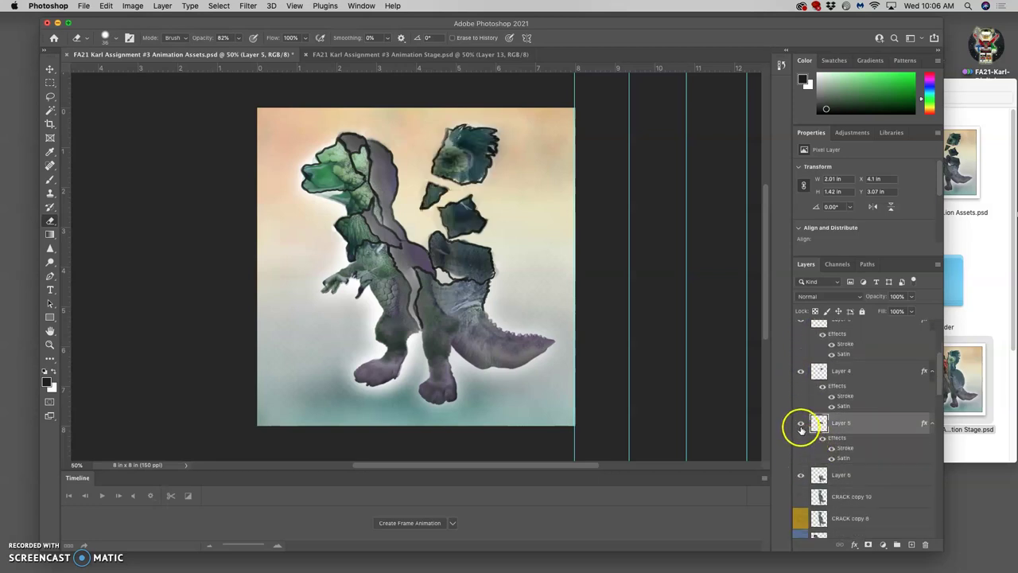
Check the Layer 5–8 shards by toggling their visibility, and make Layer 2 copy the working layer.
{"action": "left_click", "coordinate": [801, 426]}
{"action": "left_click", "coordinate": [801, 426]}
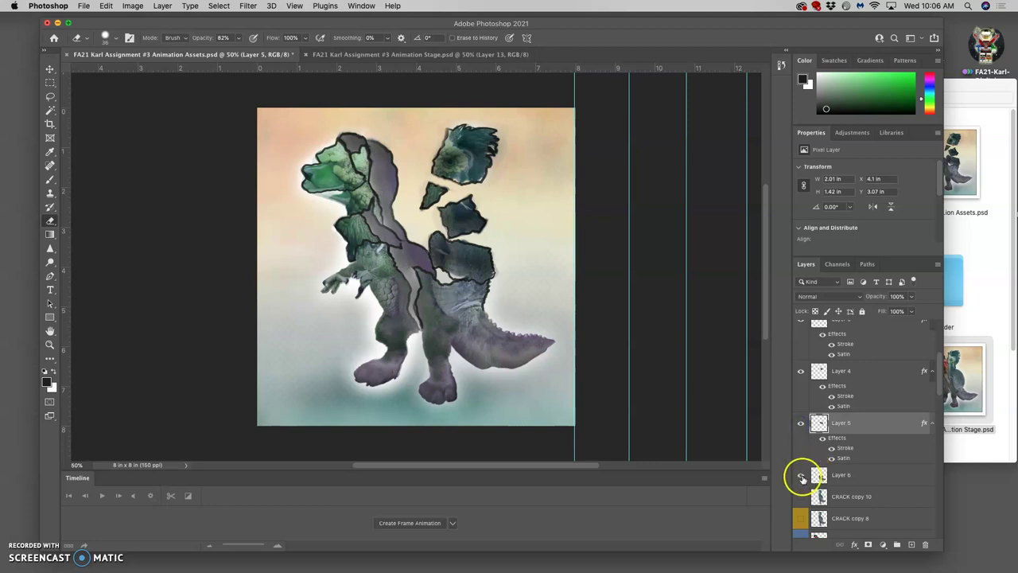
{"action": "left_click", "coordinate": [801, 475]}
{"action": "left_click", "coordinate": [801, 474]}
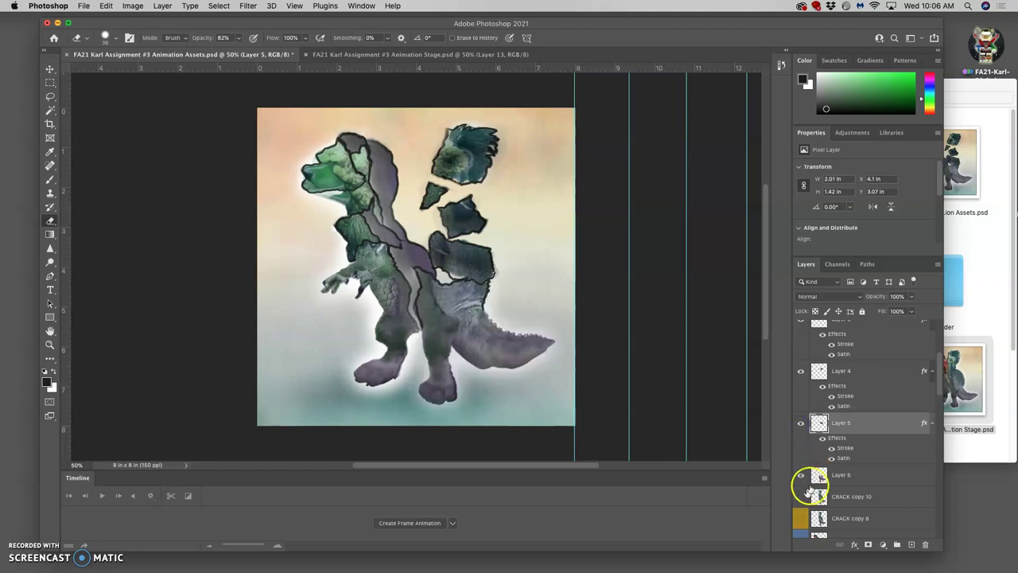
{"action": "scroll", "coordinate": [807, 485], "scroll_direction": "down", "scroll_amount": 5}
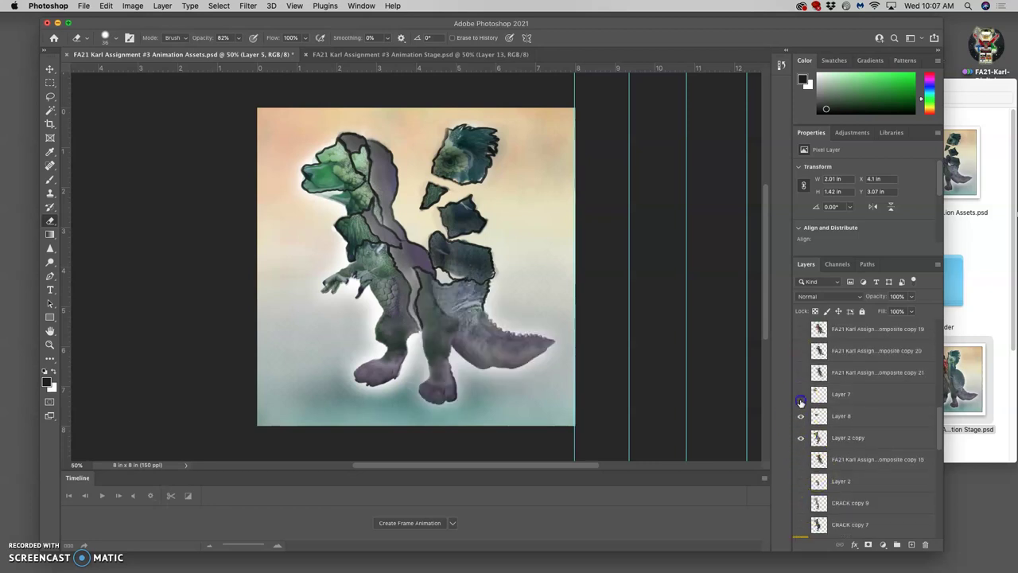
{"action": "left_click", "coordinate": [800, 394]}
{"action": "left_click", "coordinate": [801, 419]}
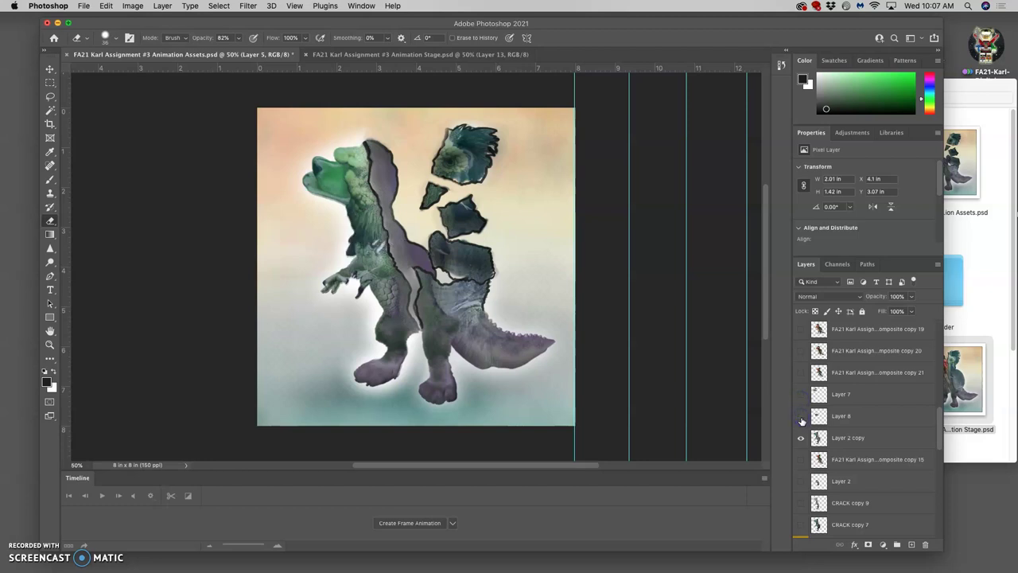
{"action": "left_click", "coordinate": [801, 419]}
{"action": "left_click", "coordinate": [819, 436]}
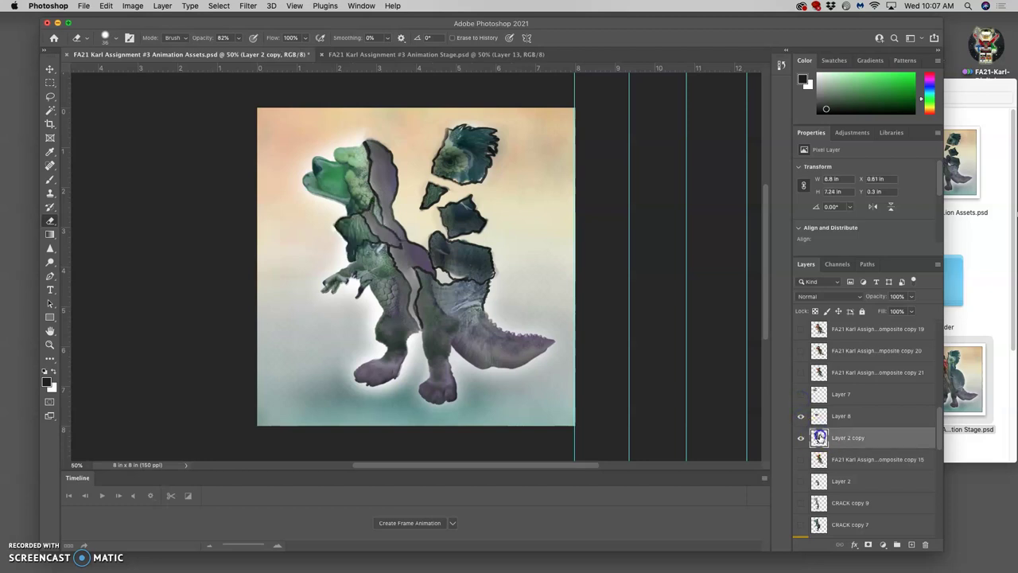
{"action": "left_click", "coordinate": [800, 394]}
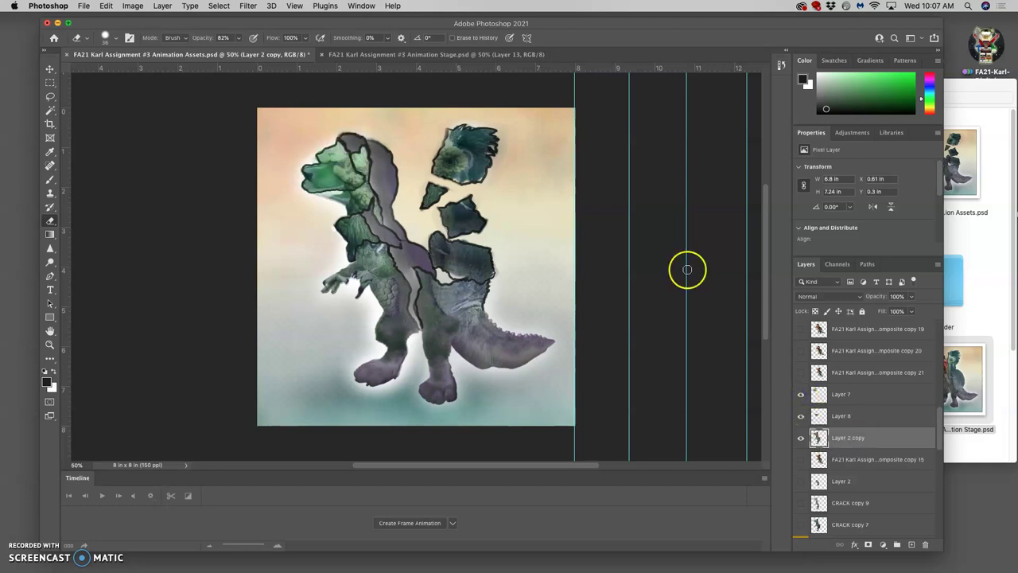
{"action": "left_click", "coordinate": [838, 442]}
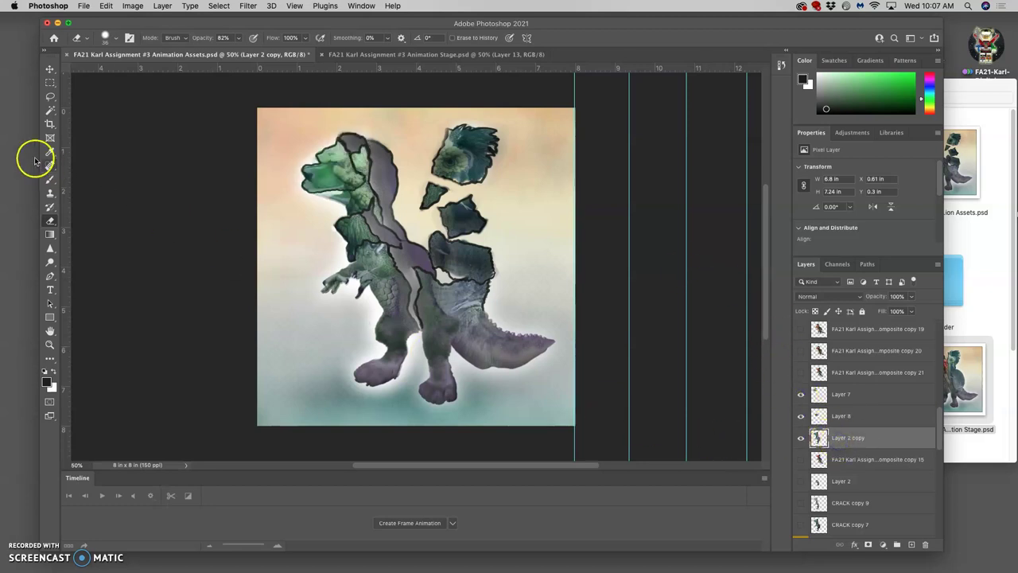
Lasso the creature's arm and copy it onto new Layer 9.
{"action": "left_click", "coordinate": [50, 96]}
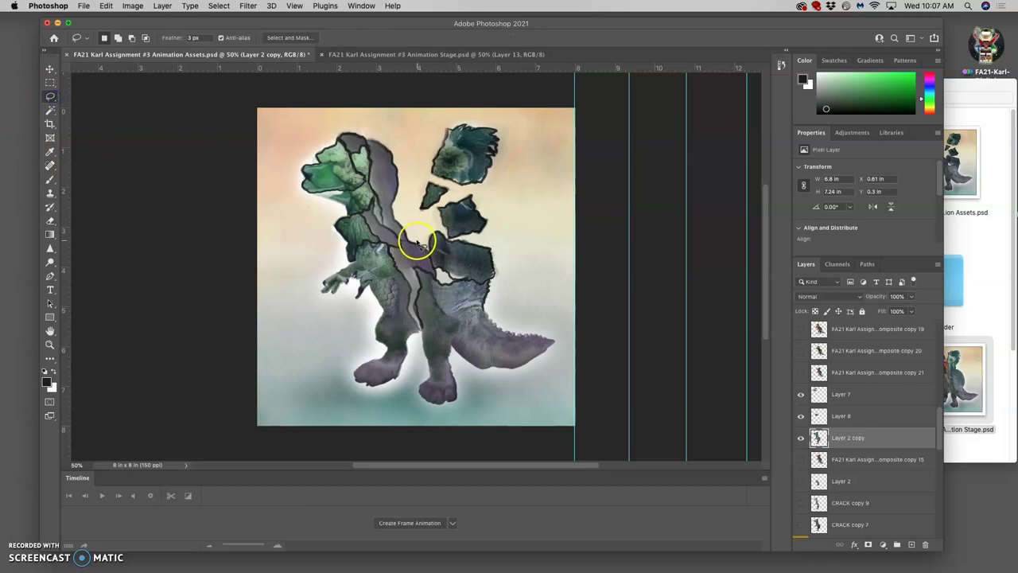
{"action": "left_click_drag", "start_coordinate": [415, 238], "coordinate": [417, 242]}
{"action": "mouse_move", "coordinate": [395, 254]}
{"action": "left_mouse_down"}
{"action": "mouse_move", "coordinate": [416, 220]}
{"action": "mouse_move", "coordinate": [419, 236]}
{"action": "left_mouse_up"}
{"action": "left_click_drag", "start_coordinate": [349, 263], "coordinate": [315, 281]}
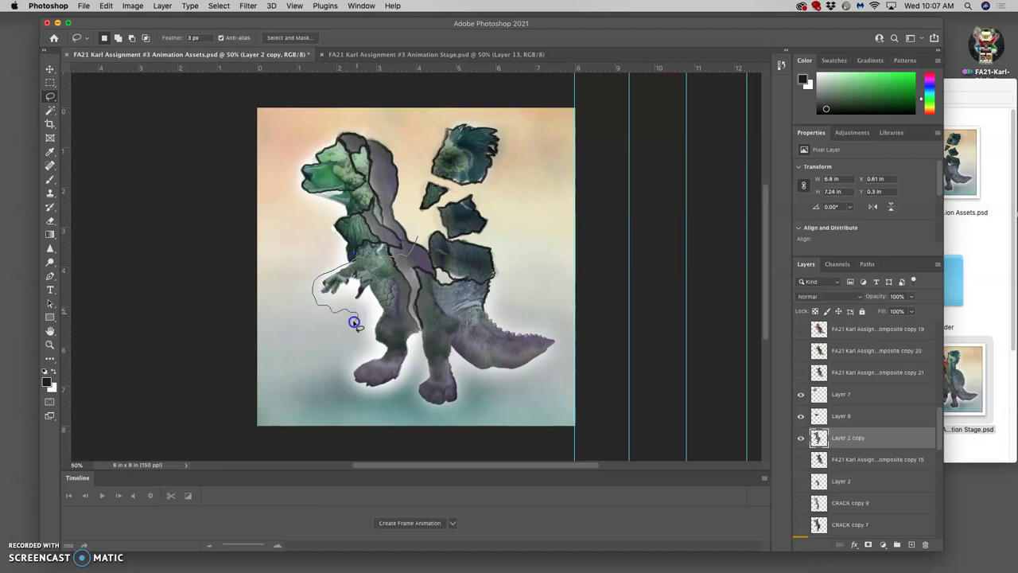
{"action": "left_click_drag", "start_coordinate": [341, 336], "coordinate": [366, 310]}
{"action": "left_click_drag", "start_coordinate": [425, 237], "coordinate": [424, 235]}
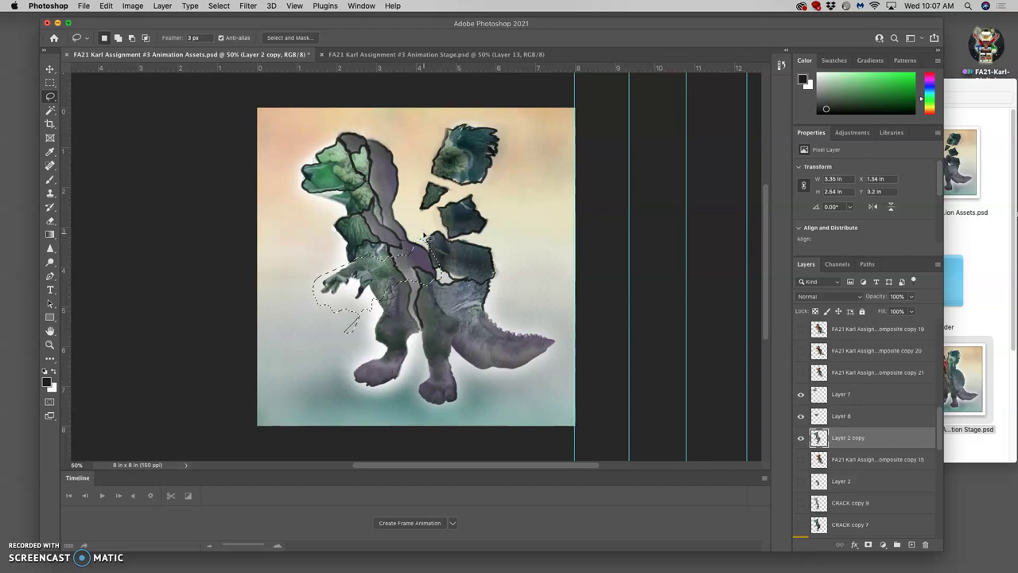
{"action": "key", "text": "super+j"}
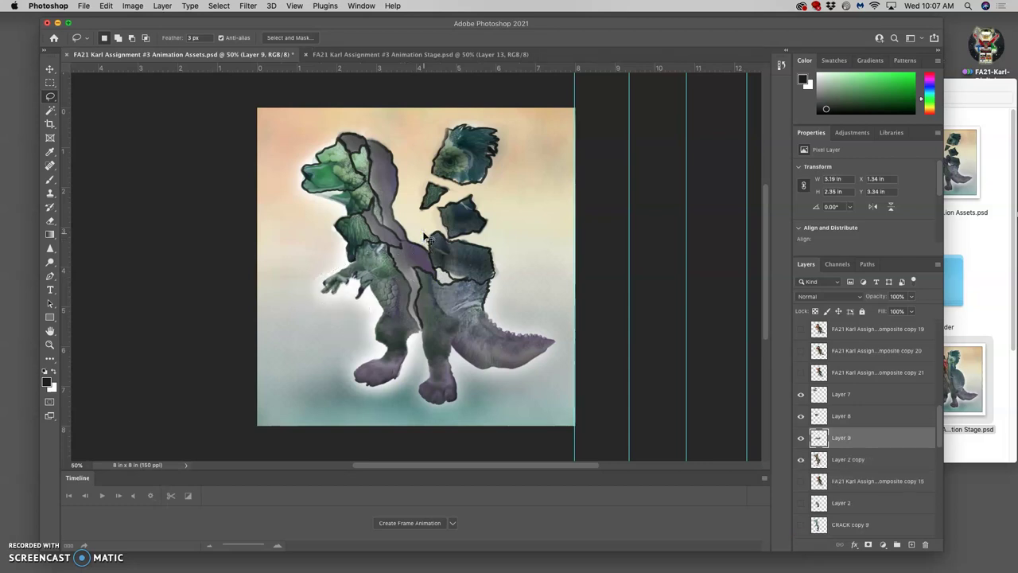
Hide the other layers, shift the arm up and left, and Magic Wand-select the hand's white glow.
{"action": "left_click", "coordinate": [800, 459]}
{"action": "left_click", "coordinate": [801, 415]}
{"action": "left_click", "coordinate": [801, 394]}
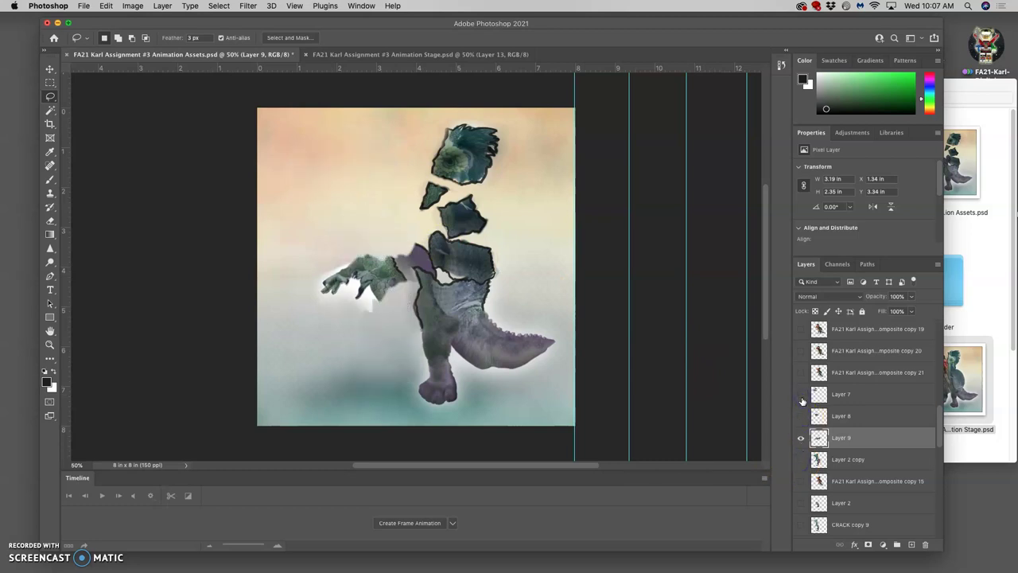
{"action": "left_click", "coordinate": [49, 69]}
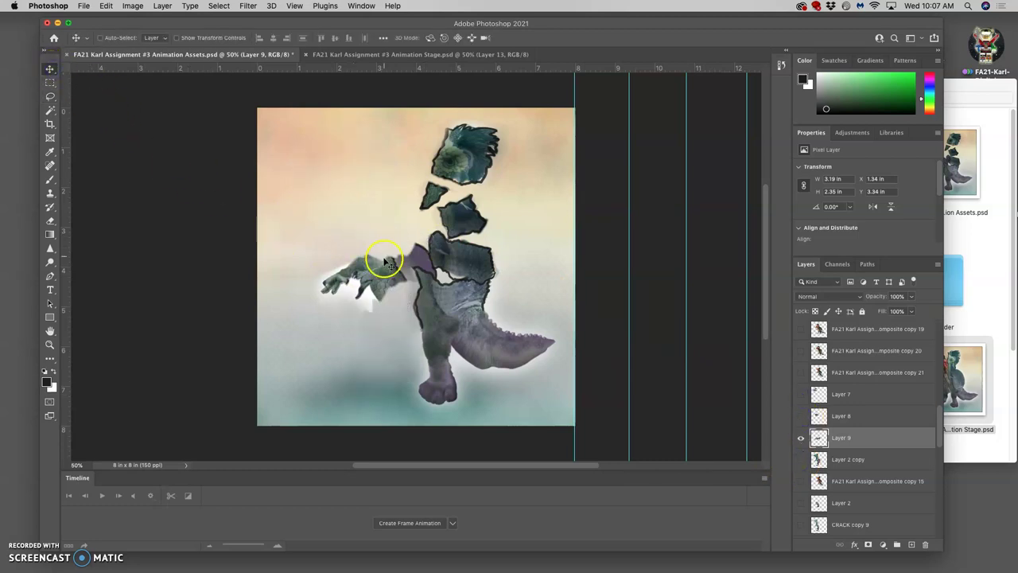
{"action": "left_click_drag", "start_coordinate": [379, 270], "coordinate": [357, 259]}
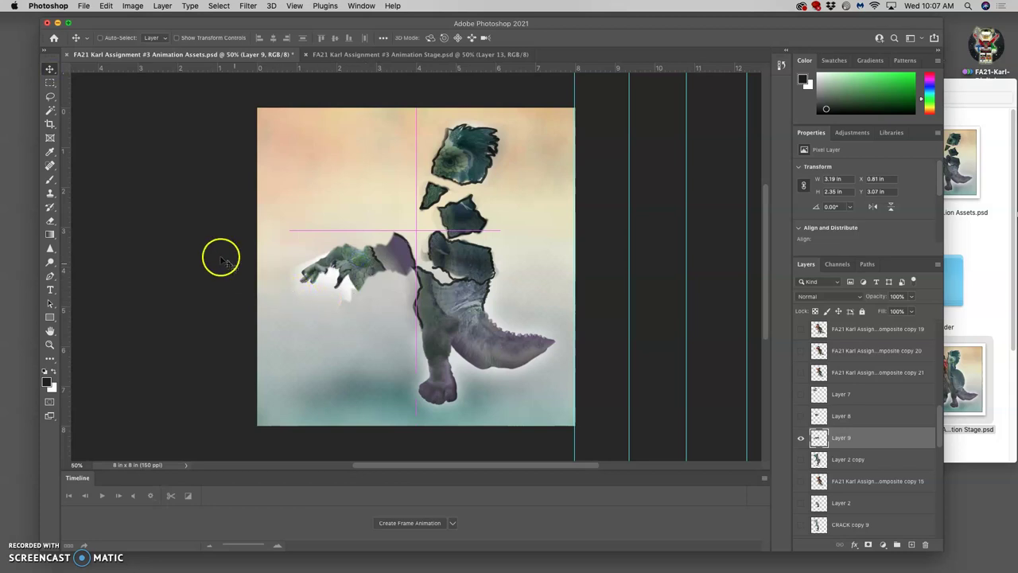
{"action": "left_click", "coordinate": [49, 112]}
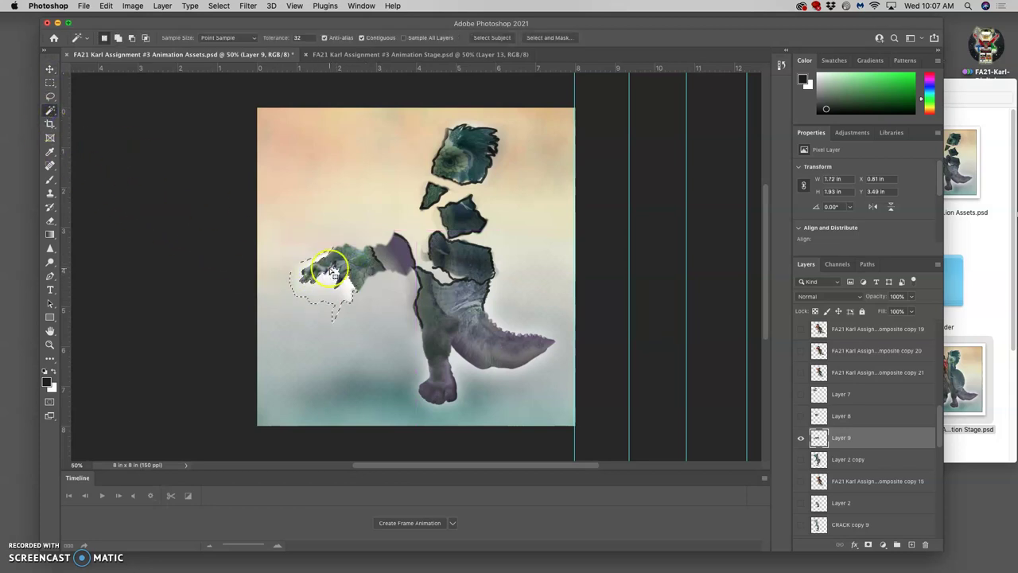
{"action": "left_click", "coordinate": [334, 273]}
Delete the white glow around the hand and clear the selection.
{"action": "key", "text": "Delete"}
{"action": "key", "text": "ctrl+d"}
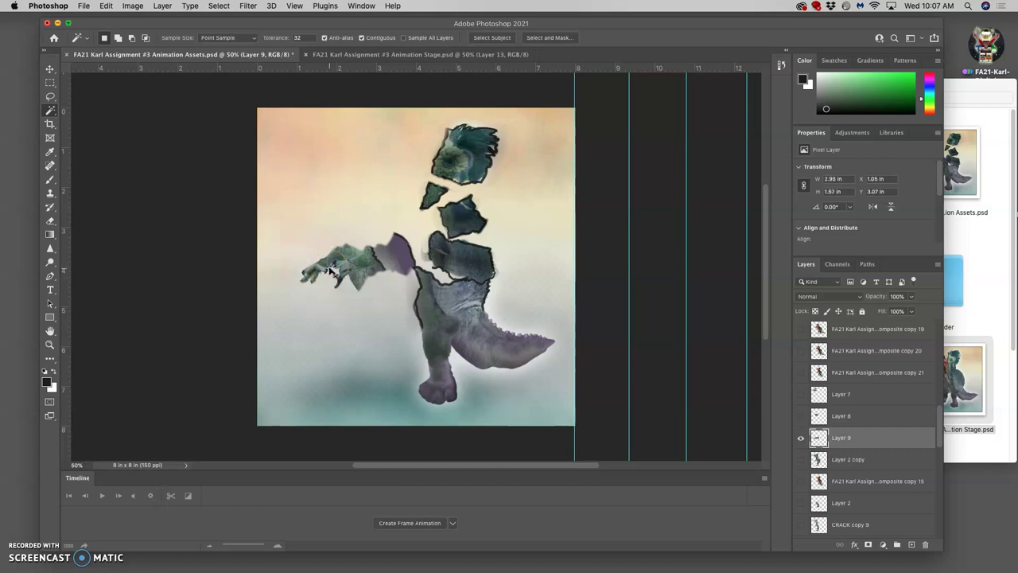
{"action": "left_click", "coordinate": [50, 179]}
Show Layer 7's head shard and paint dark outlines along the arm's edges on Layer 9.
{"action": "left_click", "coordinate": [800, 415]}
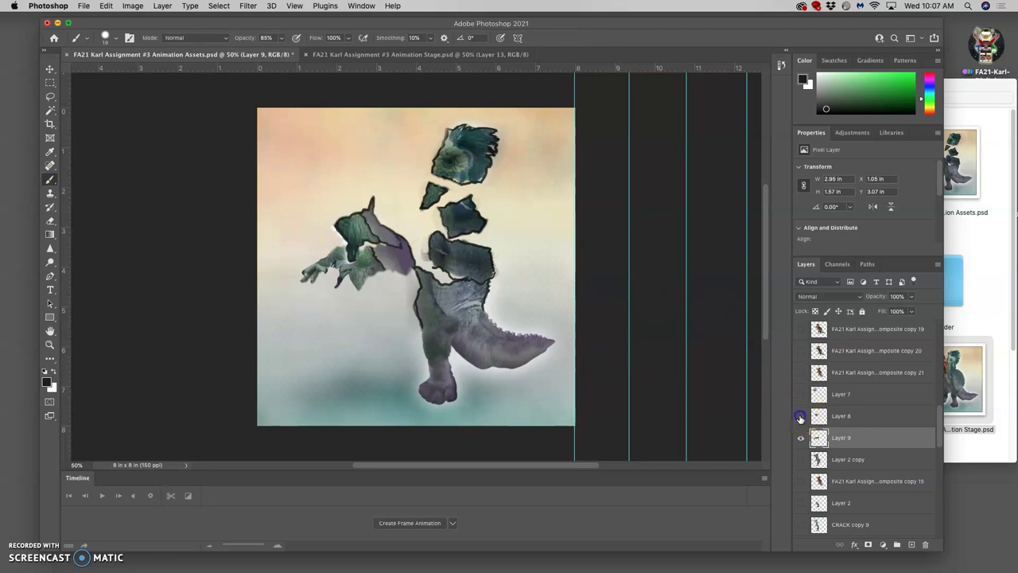
{"action": "left_click", "coordinate": [801, 415]}
{"action": "left_click", "coordinate": [801, 415]}
{"action": "left_click", "coordinate": [801, 415]}
{"action": "left_click", "coordinate": [801, 394]}
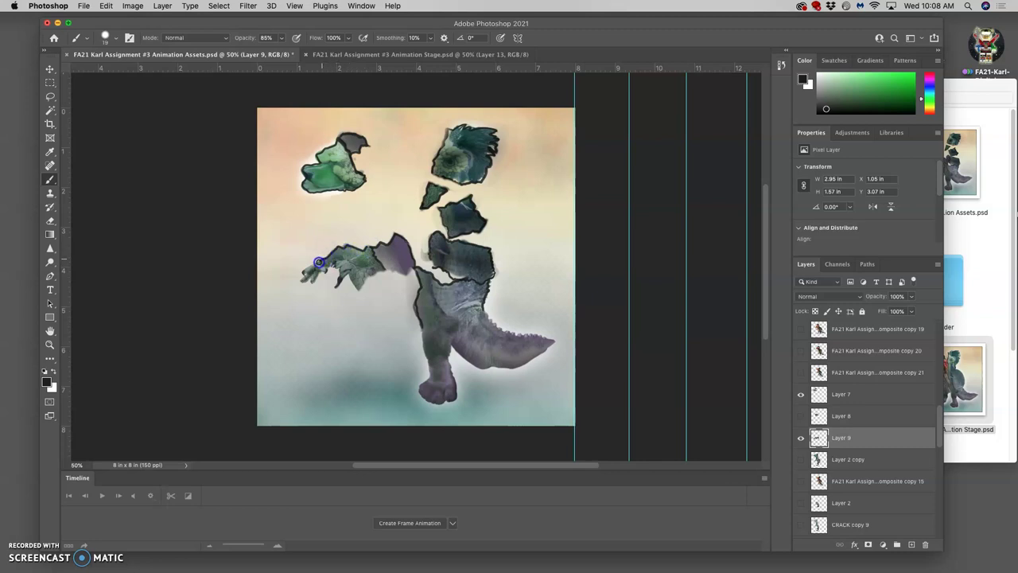
{"action": "mouse_move", "coordinate": [306, 270]}
{"action": "left_mouse_down"}
{"action": "mouse_move", "coordinate": [340, 278]}
{"action": "mouse_move", "coordinate": [316, 272]}
{"action": "left_mouse_up"}
{"action": "left_click", "coordinate": [374, 273]}
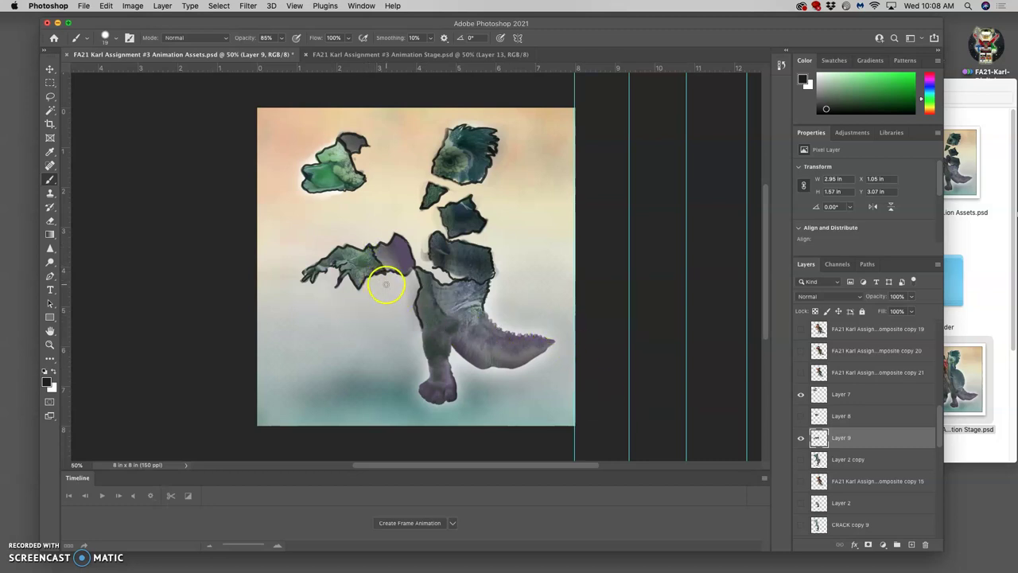
Show Layer 8 and Layer 2 copy, and make Layer 2 copy the working layer.
{"action": "left_click", "coordinate": [841, 395]}
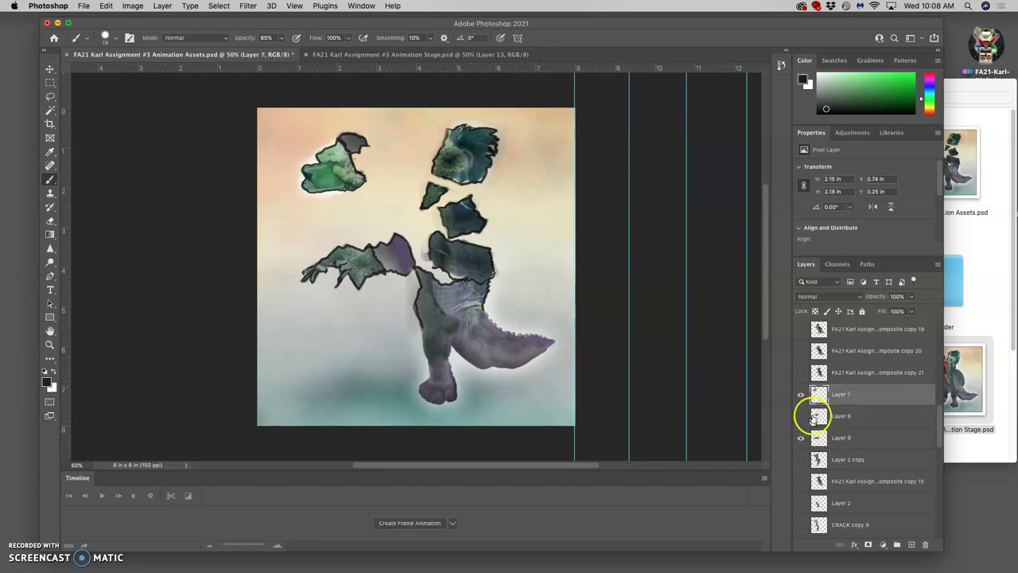
{"action": "left_click", "coordinate": [801, 415]}
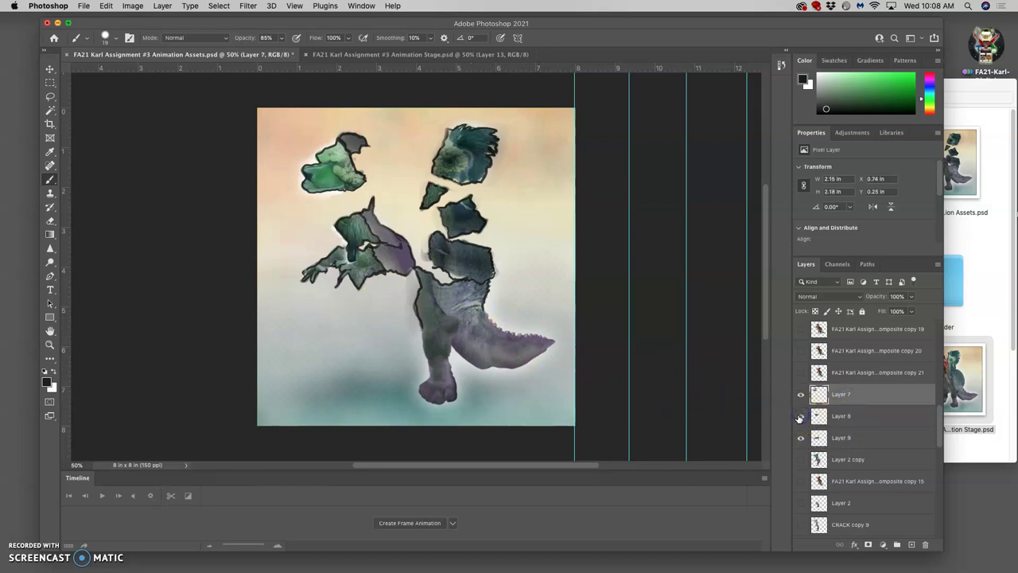
{"action": "left_click", "coordinate": [801, 460]}
{"action": "left_click", "coordinate": [833, 465]}
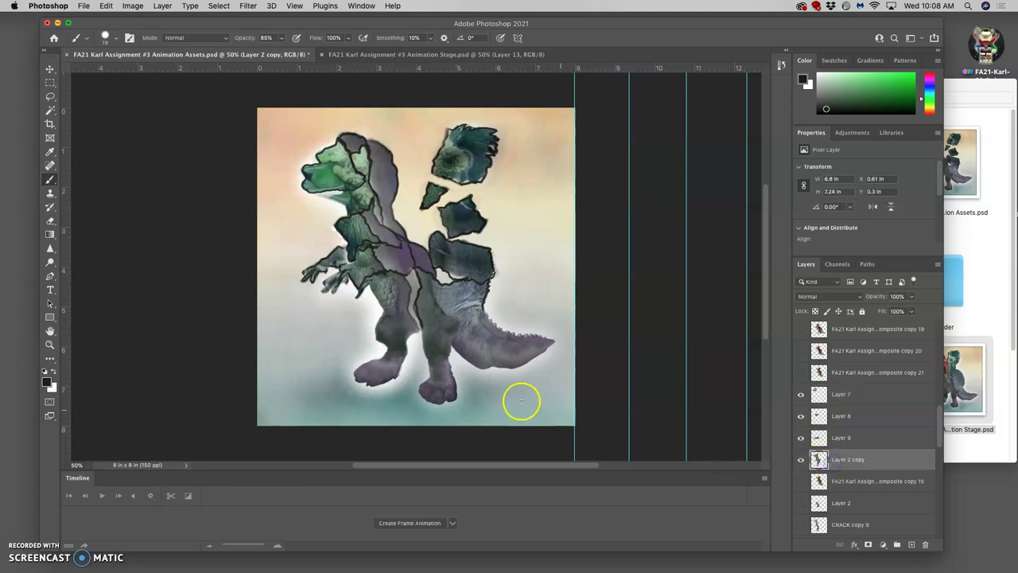
Lasso the legs and lower body, copy them to Layer 10, and hide the other layers.
{"action": "left_click", "coordinate": [51, 97]}
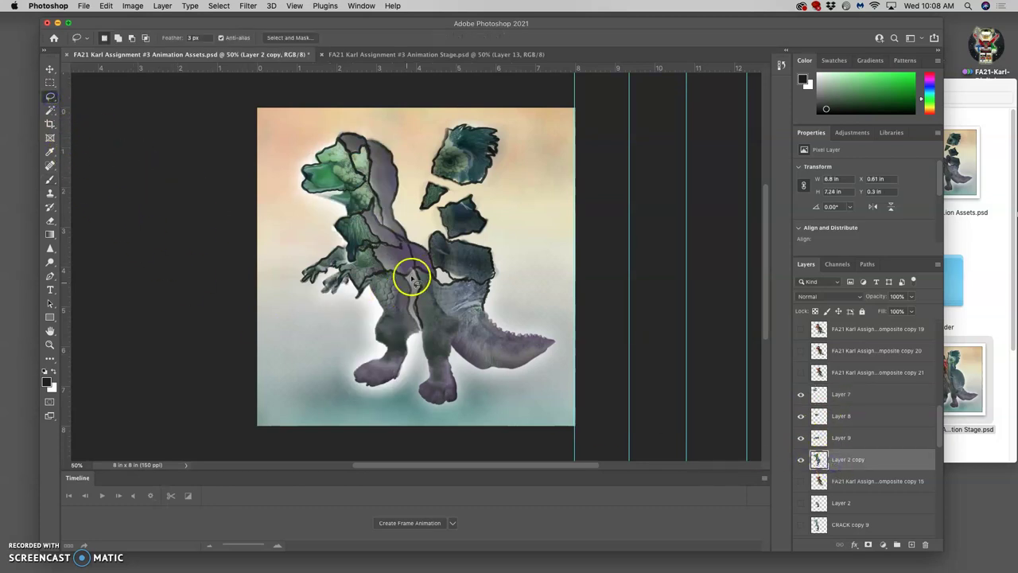
{"action": "left_click_drag", "start_coordinate": [439, 279], "coordinate": [434, 275]}
{"action": "mouse_move", "coordinate": [366, 297]}
{"action": "left_mouse_down"}
{"action": "mouse_move", "coordinate": [330, 383]}
{"action": "mouse_move", "coordinate": [408, 381]}
{"action": "mouse_move", "coordinate": [430, 357]}
{"action": "mouse_move", "coordinate": [443, 301]}
{"action": "mouse_move", "coordinate": [454, 357]}
{"action": "left_mouse_up"}
{"action": "key", "text": "super+j"}
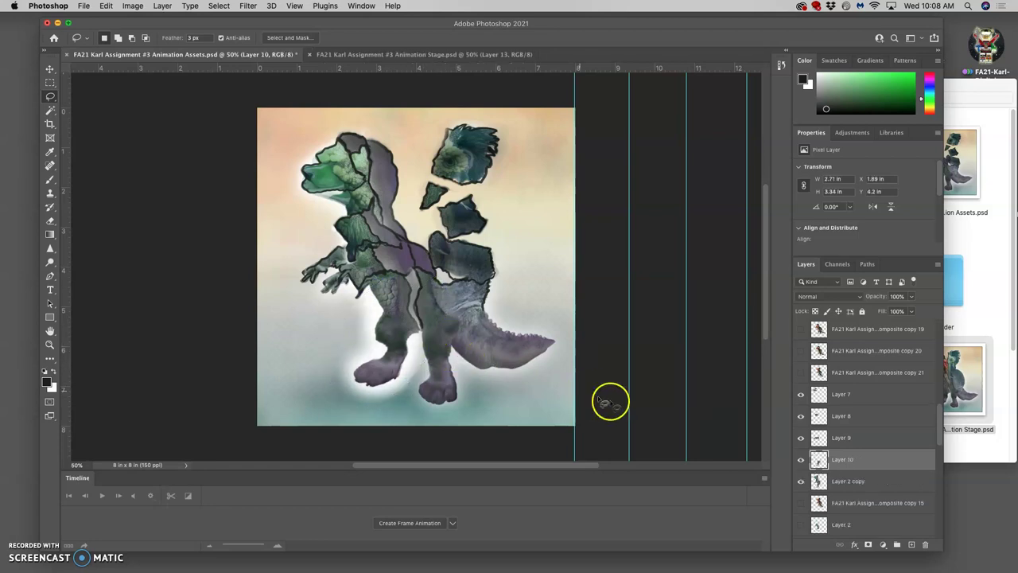
{"action": "left_click", "coordinate": [800, 481]}
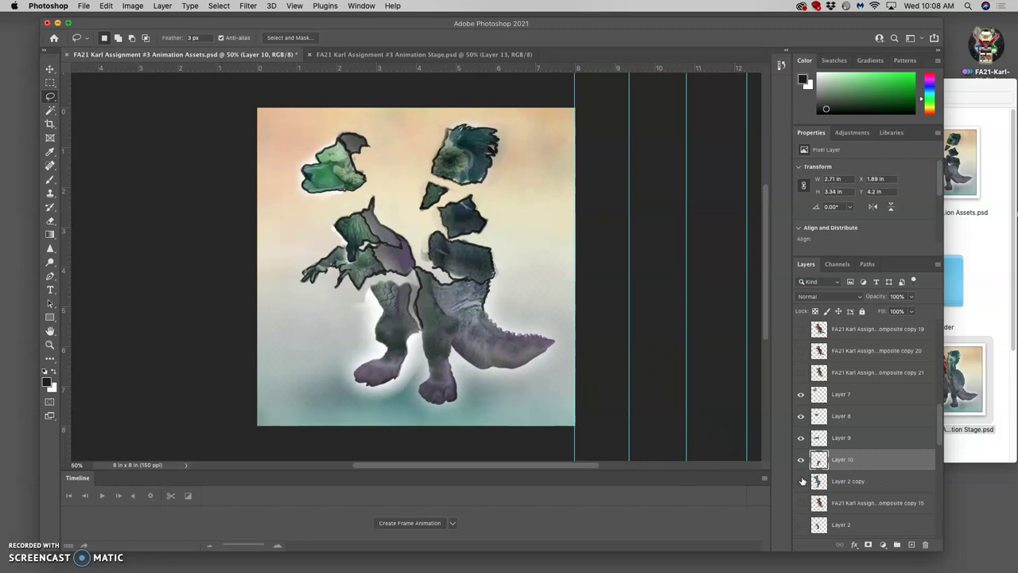
{"action": "left_click_drag", "start_coordinate": [809, 476], "coordinate": [801, 394]}
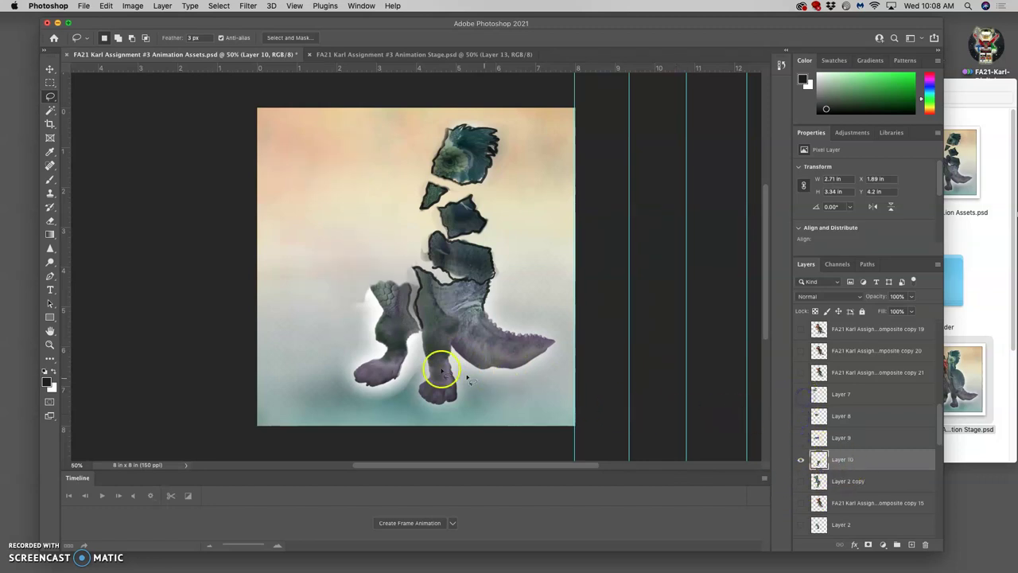
Erase part of the white halo around the creature's left leg.
{"action": "left_click", "coordinate": [50, 221]}
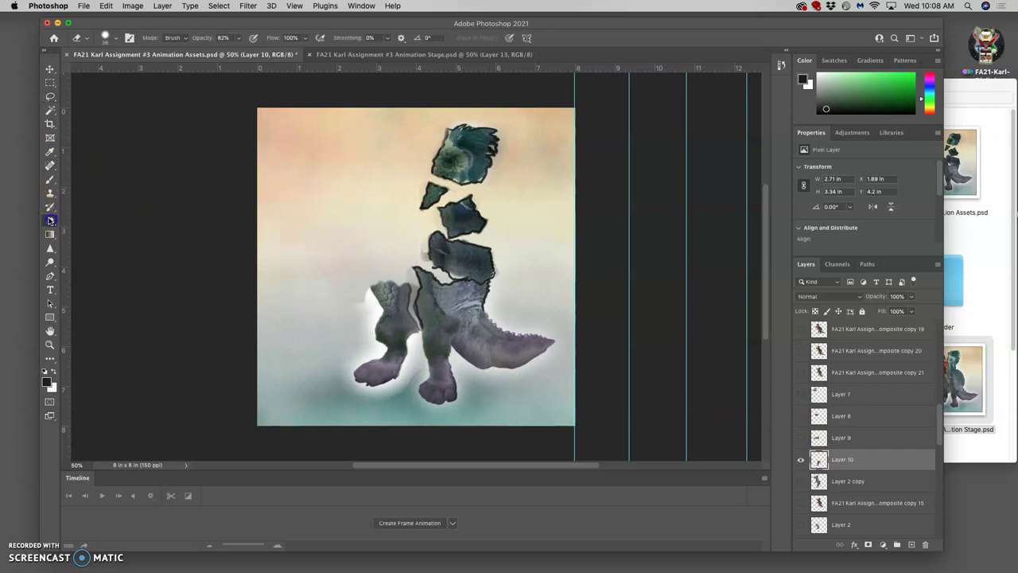
{"action": "left_click_drag", "start_coordinate": [329, 291], "coordinate": [362, 306]}
{"action": "left_click", "coordinate": [366, 295]}
Set the eraser to 68 px size with 13% hardness.
{"action": "left_click", "coordinate": [237, 39]}
{"action": "left_click", "coordinate": [115, 38]}
{"action": "left_click", "coordinate": [123, 71]}
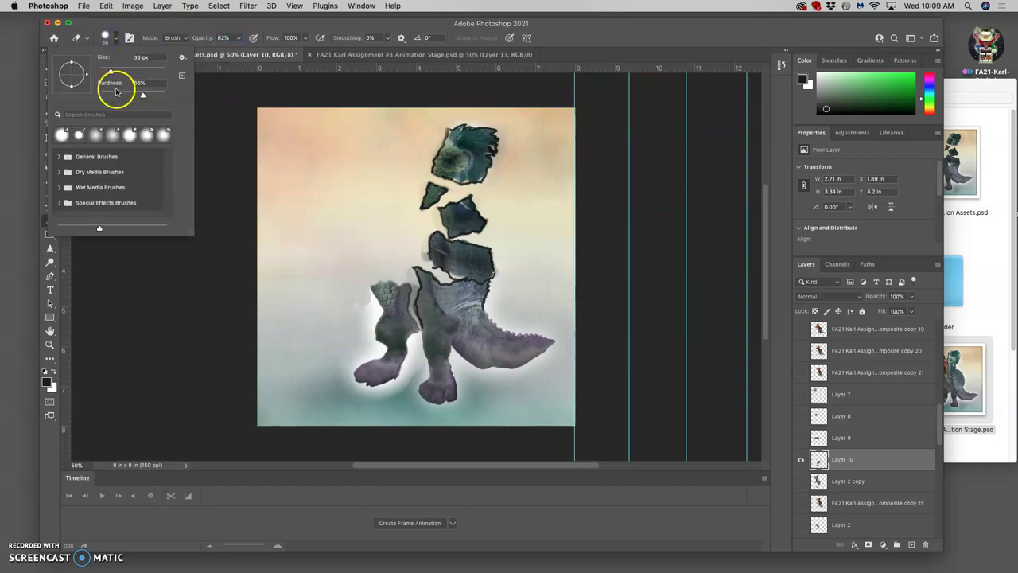
{"action": "left_click", "coordinate": [366, 296]}
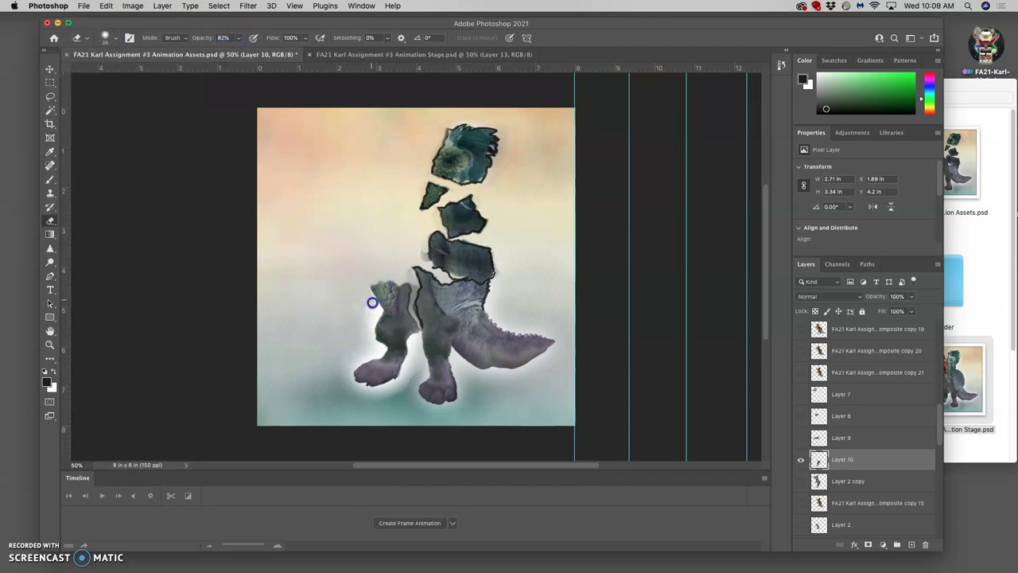
{"action": "left_click", "coordinate": [113, 38]}
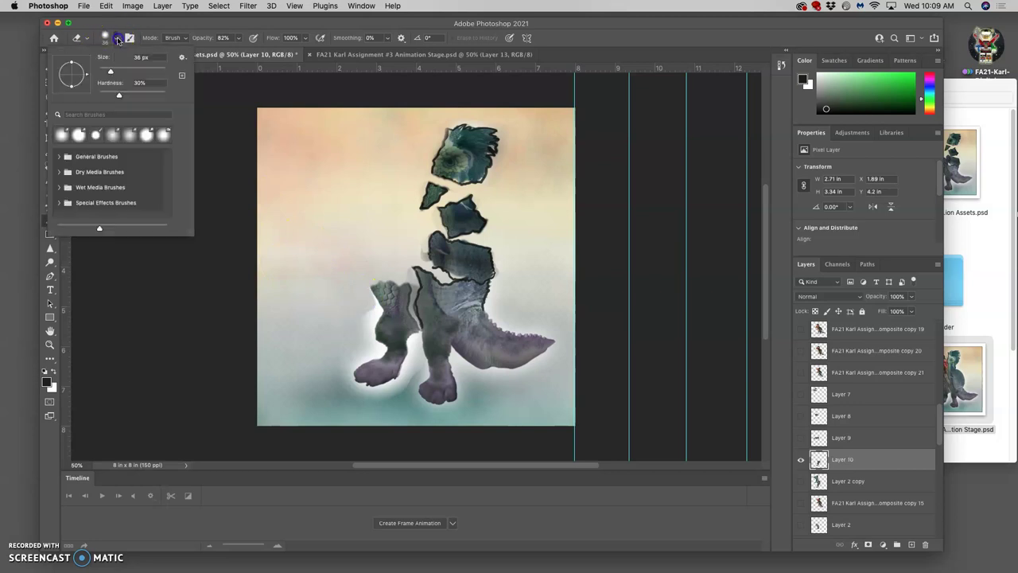
{"action": "left_click", "coordinate": [109, 96]}
{"action": "left_click", "coordinate": [121, 70]}
{"action": "left_click", "coordinate": [371, 307]}
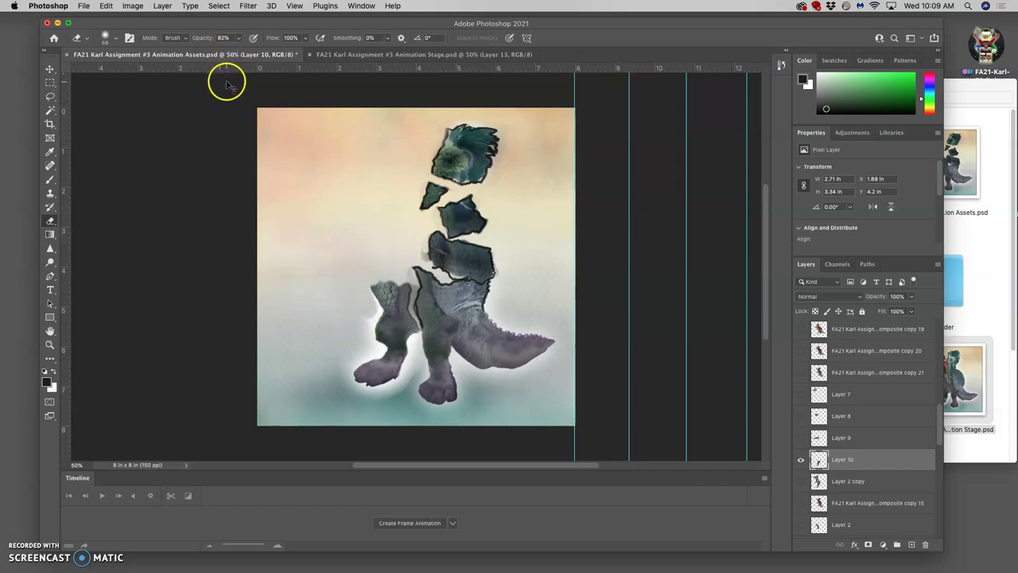
Lower the eraser opacity to 34% and fade the left leg's glowing edge on Layer 10.
{"action": "left_click_drag", "start_coordinate": [238, 37], "coordinate": [229, 53]}
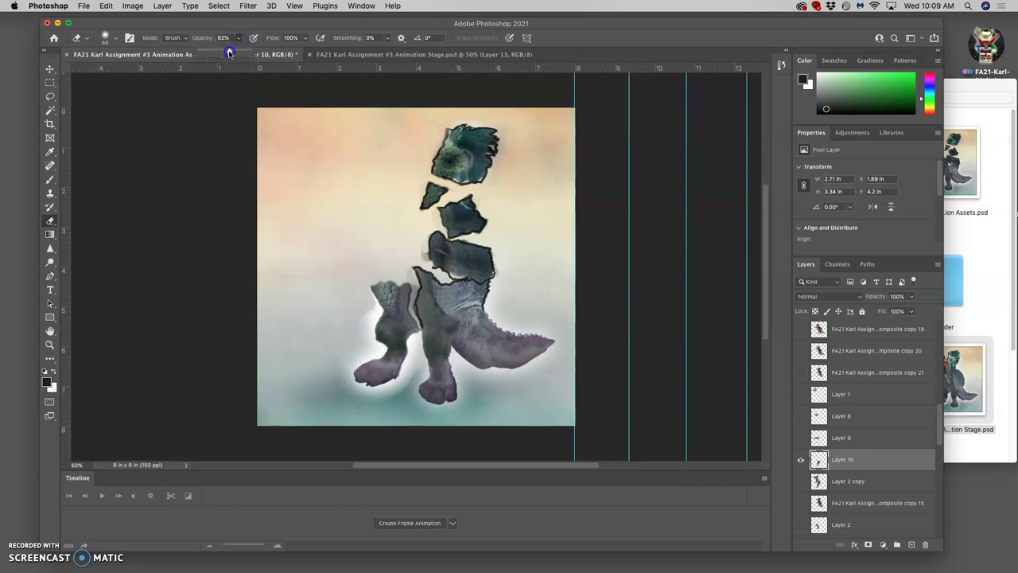
{"action": "left_click", "coordinate": [374, 291]}
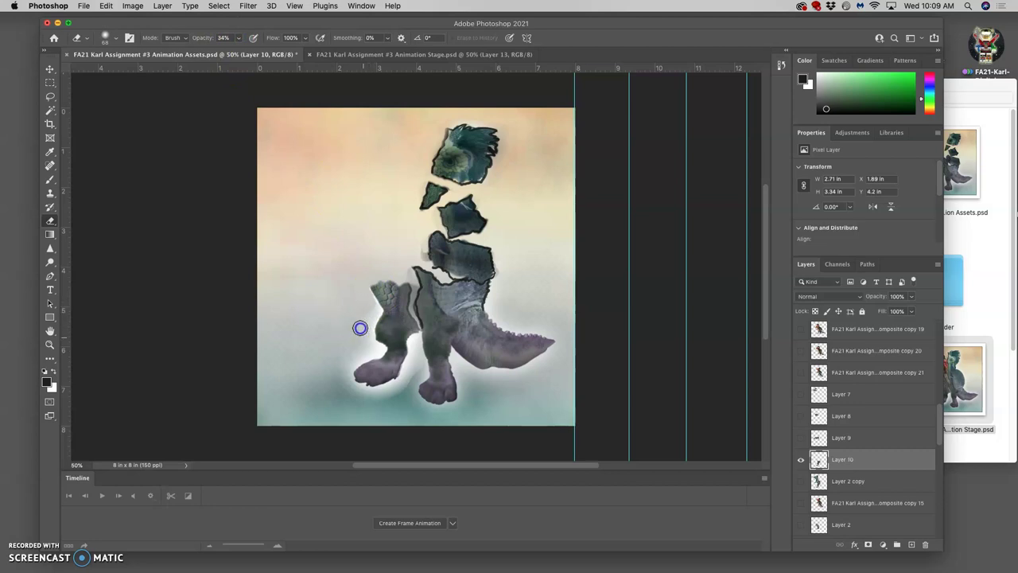
{"action": "left_click", "coordinate": [365, 307]}
{"action": "left_click", "coordinate": [353, 326]}
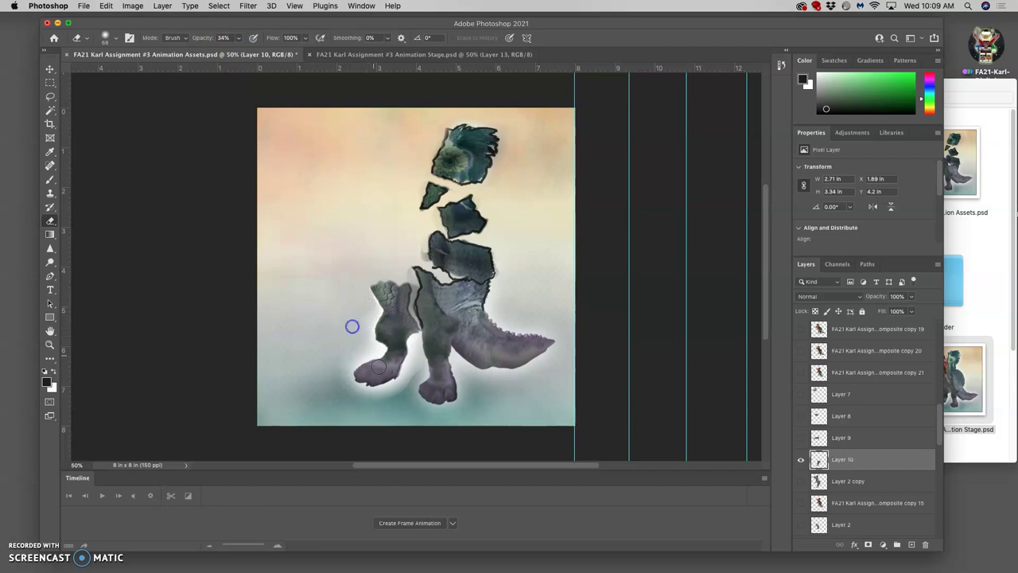
{"action": "left_click", "coordinate": [845, 461]}
{"action": "left_click", "coordinate": [49, 181]}
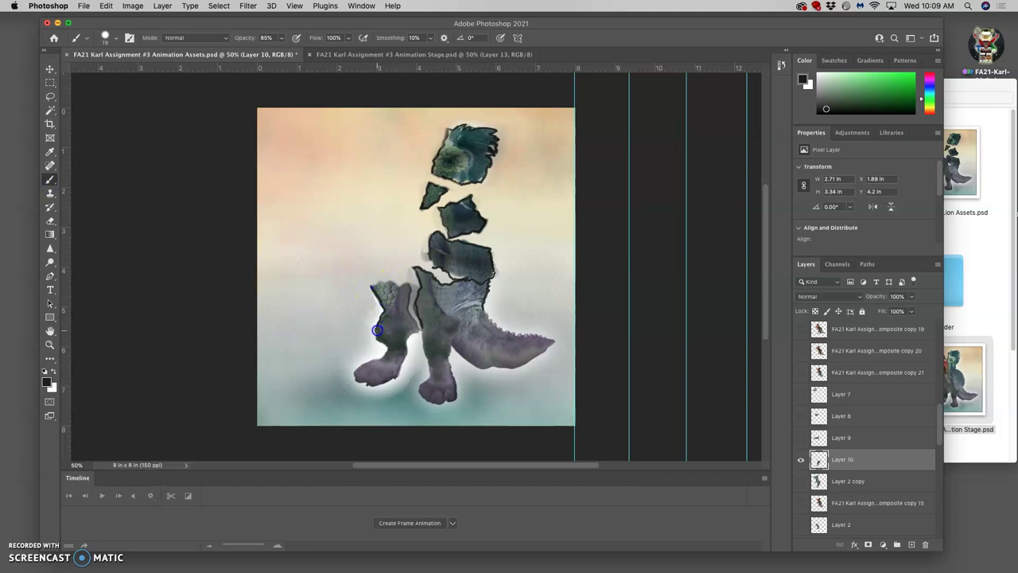
Paint a dark edge line over the top of the left leg where it meets the torso.
{"action": "left_click_drag", "start_coordinate": [380, 294], "coordinate": [377, 284]}
{"action": "left_click_drag", "start_coordinate": [419, 326], "coordinate": [410, 293]}
{"action": "left_click_drag", "start_coordinate": [412, 306], "coordinate": [414, 309]}
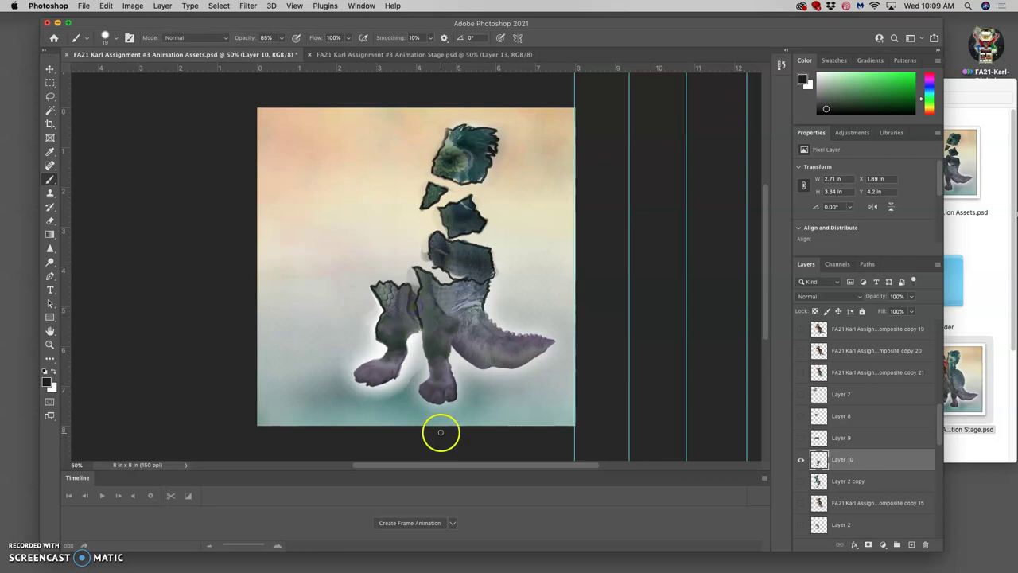
Show Layers 8, 7 and 9 again.
{"action": "left_click", "coordinate": [800, 416]}
{"action": "left_click", "coordinate": [800, 394]}
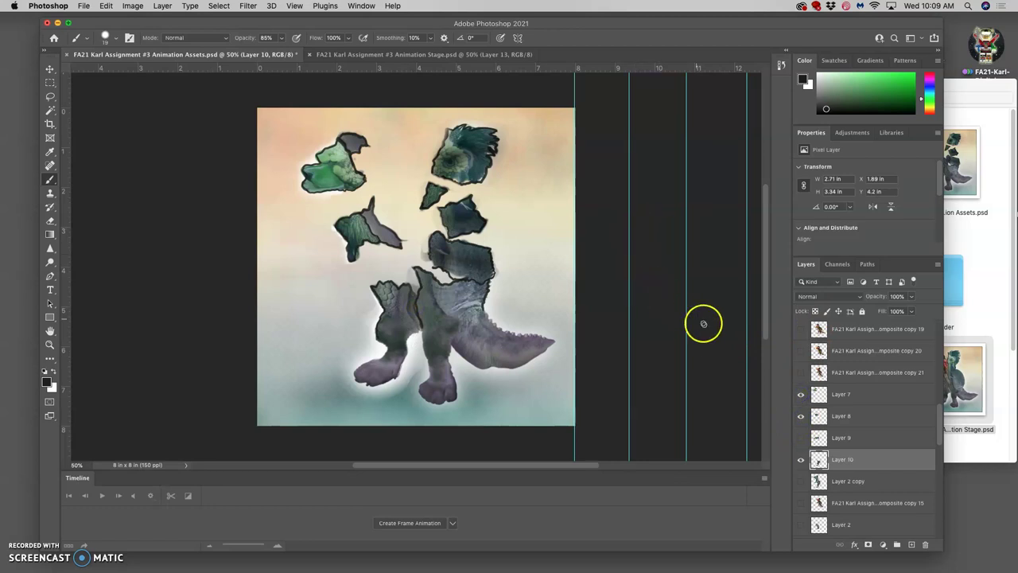
{"action": "left_click", "coordinate": [801, 459]}
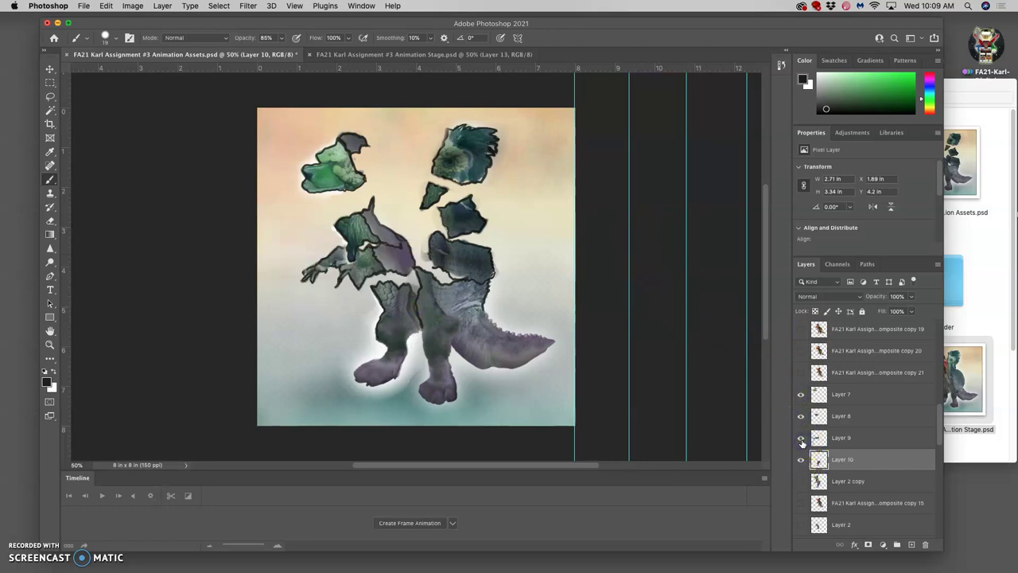
Select Layer 9, move the arm piece, and shrink it with Free Transform.
{"action": "left_click", "coordinate": [826, 439]}
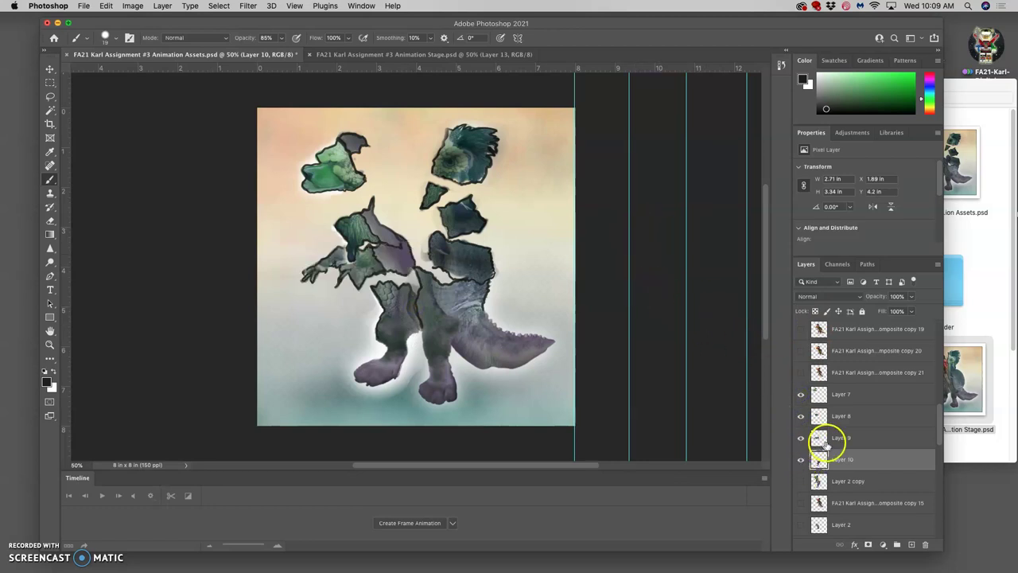
{"action": "left_click", "coordinate": [49, 70]}
{"action": "left_click_drag", "start_coordinate": [332, 267], "coordinate": [397, 275]}
{"action": "key", "text": "ctrl+t"}
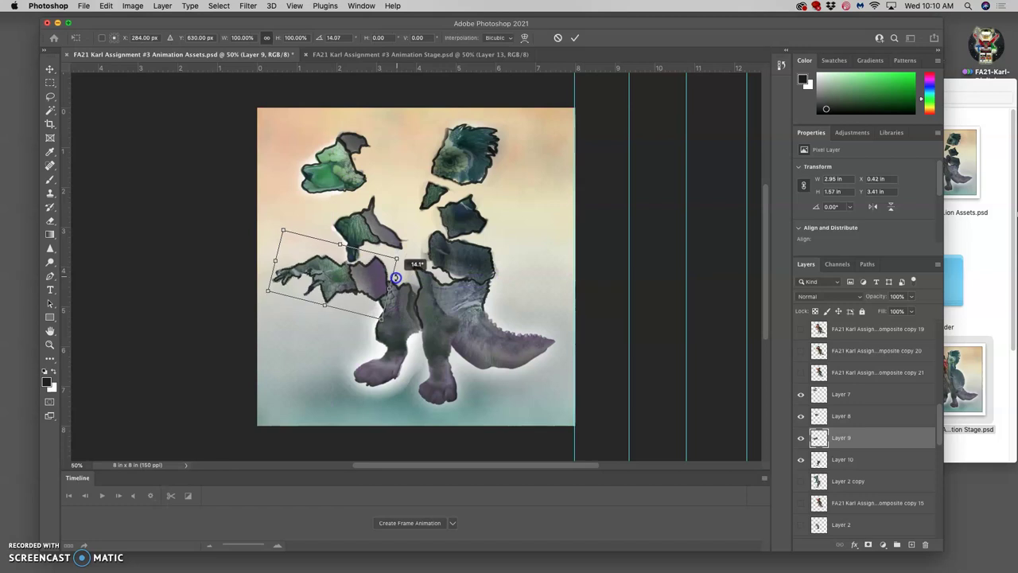
{"action": "left_click_drag", "start_coordinate": [392, 283], "coordinate": [363, 295]}
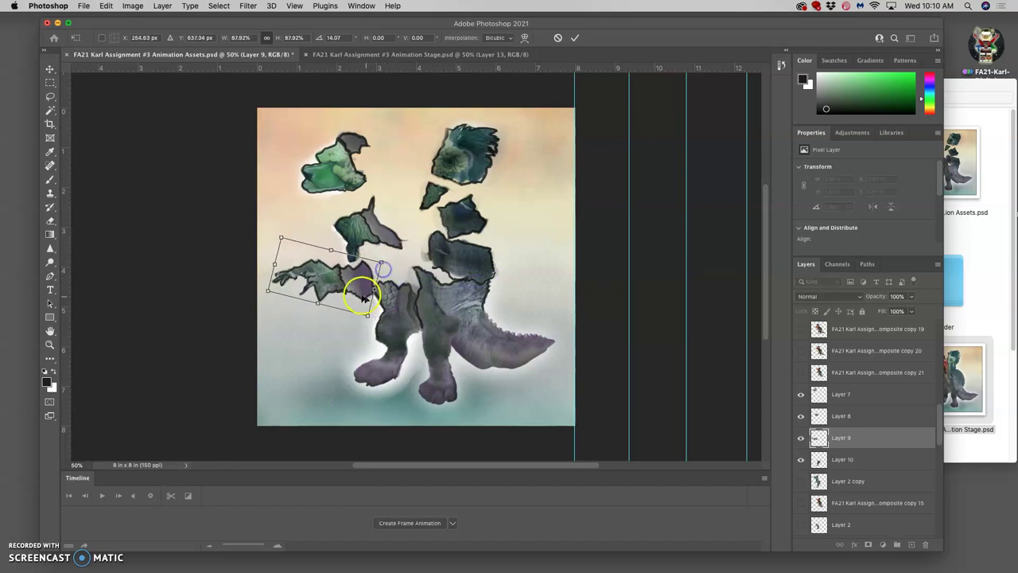
Skew the arm piece from its top-left corner down and to the left.
{"action": "right_click", "coordinate": [364, 296]}
{"action": "left_click", "coordinate": [338, 296]}
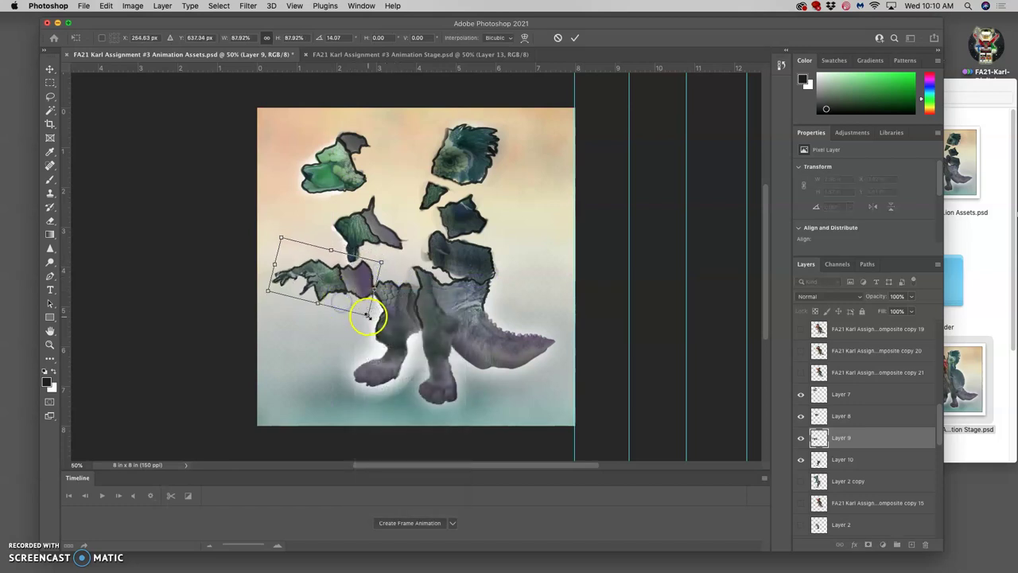
{"action": "right_click", "coordinate": [352, 283]}
{"action": "left_click", "coordinate": [369, 318]}
{"action": "left_click_drag", "start_coordinate": [368, 306], "coordinate": [367, 307]}
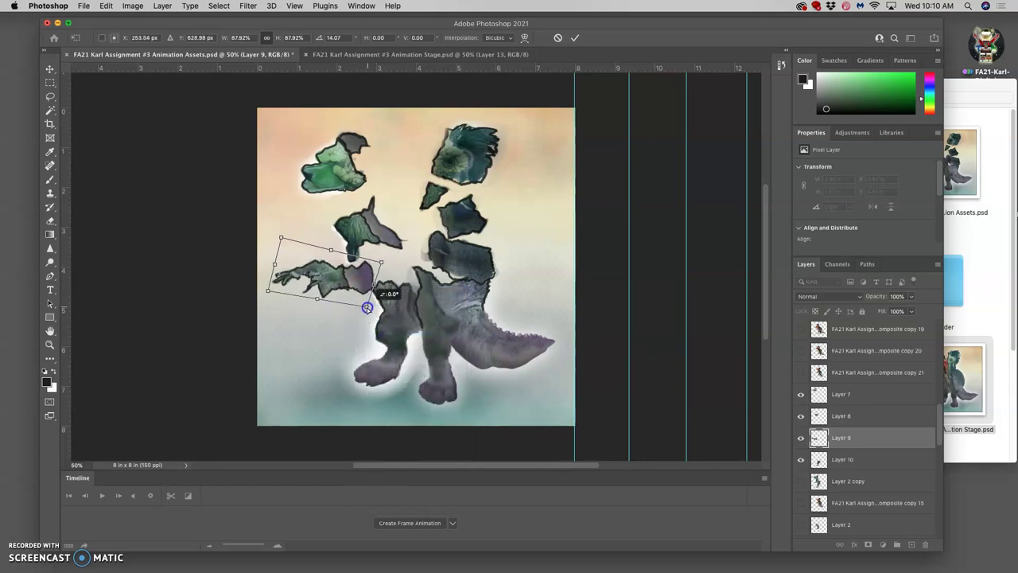
{"action": "left_click", "coordinate": [314, 285]}
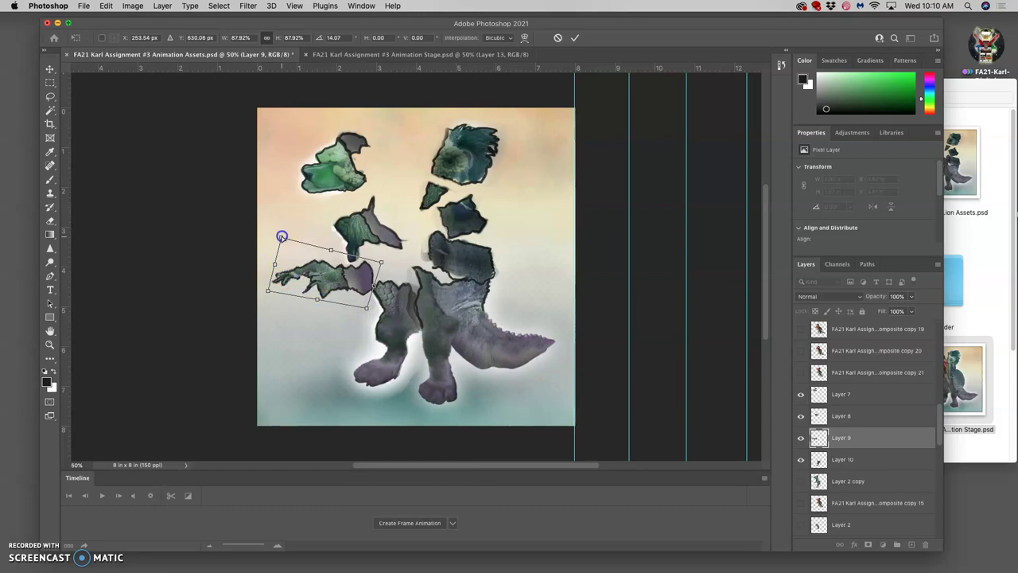
{"action": "left_click_drag", "start_coordinate": [282, 236], "coordinate": [290, 226]}
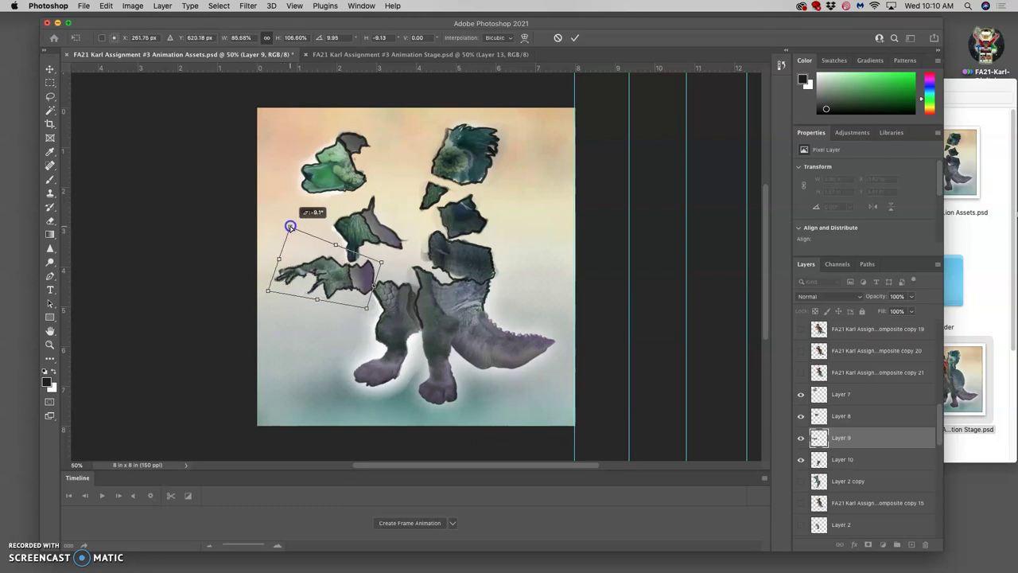
{"action": "left_click_drag", "start_coordinate": [311, 295], "coordinate": [314, 302]}
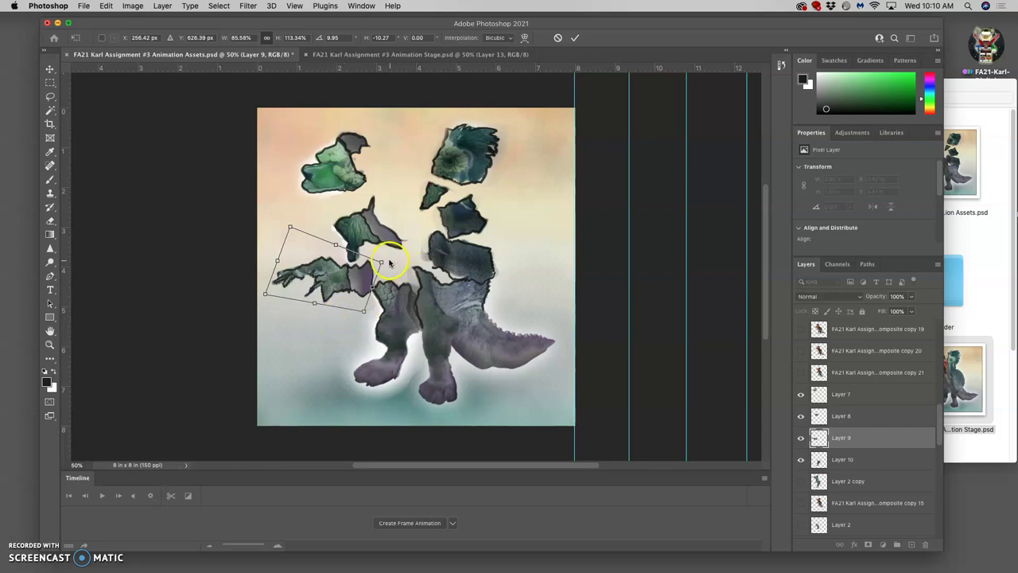
Rotate the arm about -7°, shrink it slightly, nudge it into place and apply.
{"action": "right_click", "coordinate": [359, 268]}
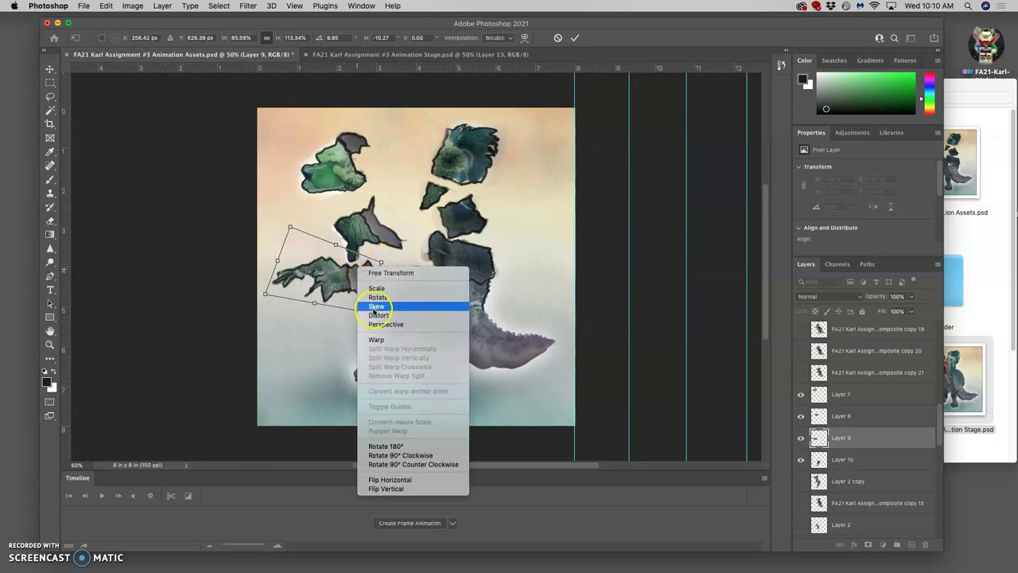
{"action": "left_click", "coordinate": [377, 296]}
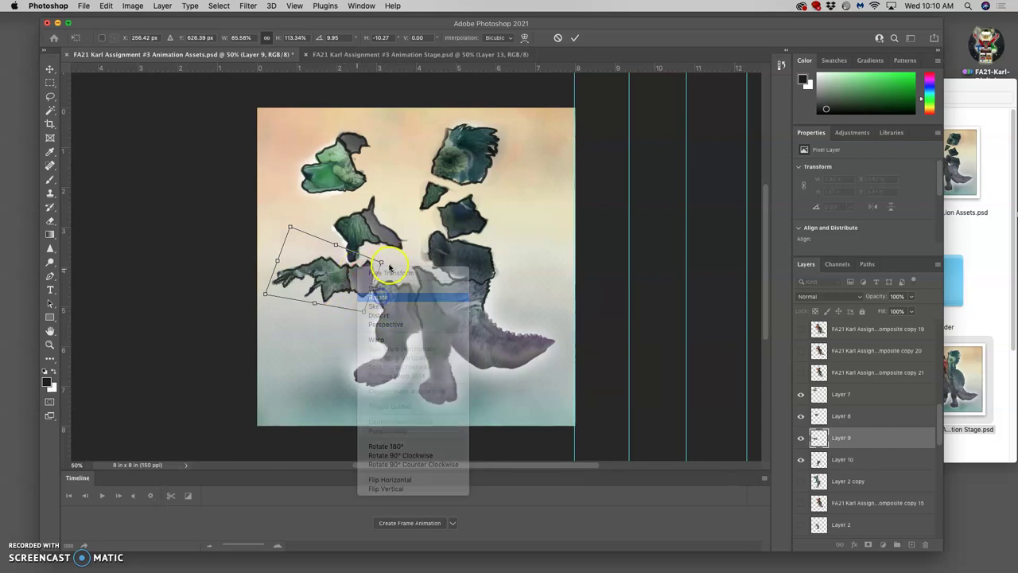
{"action": "left_click_drag", "start_coordinate": [390, 261], "coordinate": [376, 247]}
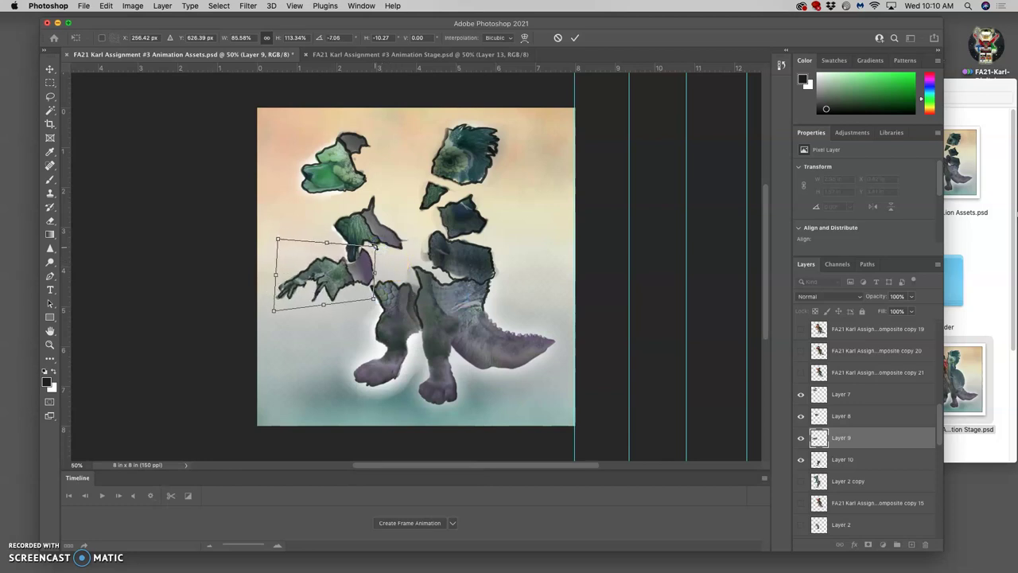
{"action": "right_click", "coordinate": [289, 262]}
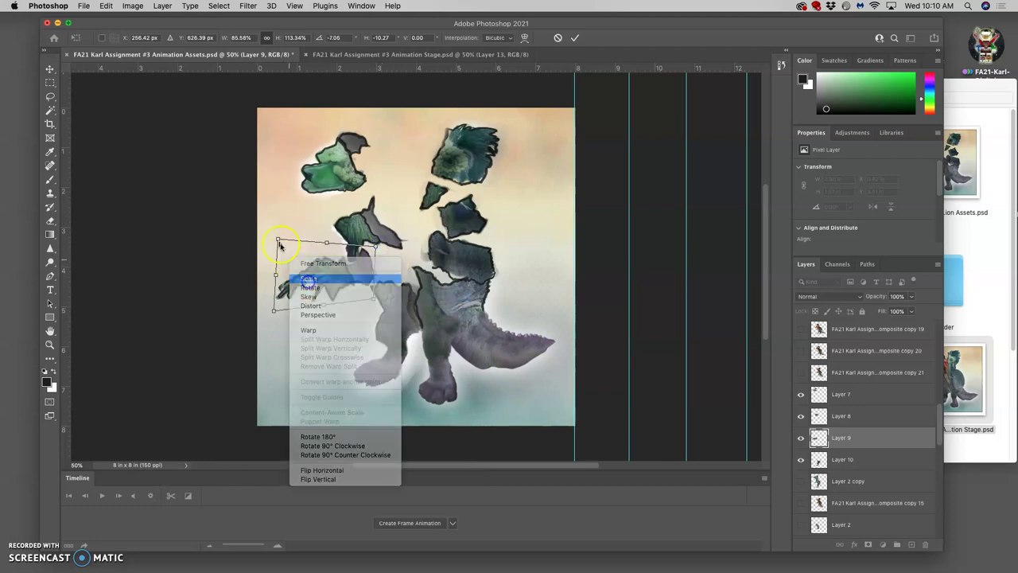
{"action": "left_click", "coordinate": [303, 279]}
{"action": "left_click_drag", "start_coordinate": [278, 240], "coordinate": [283, 241]}
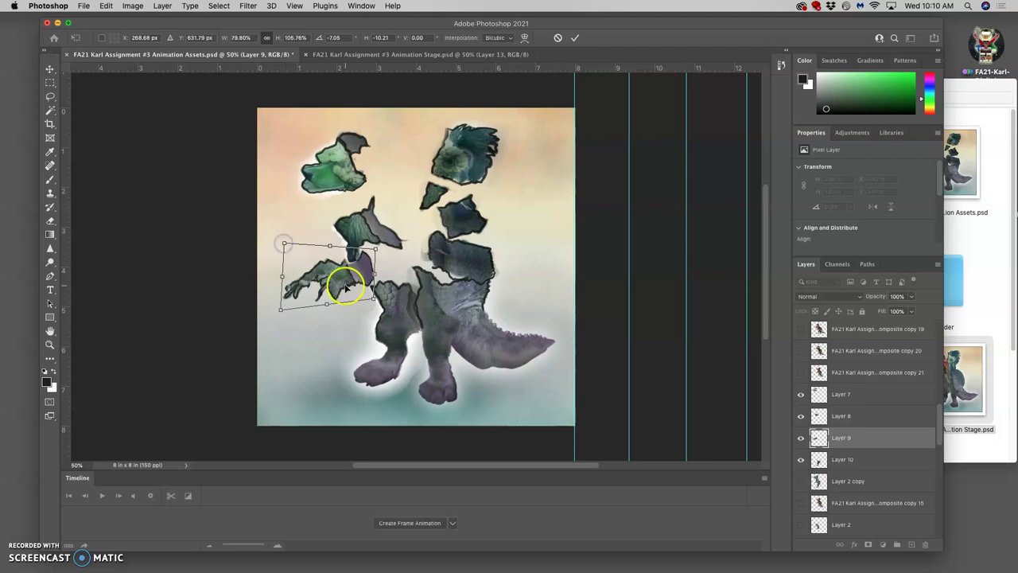
{"action": "left_click_drag", "start_coordinate": [345, 284], "coordinate": [347, 285]}
{"action": "key", "text": "Return"}
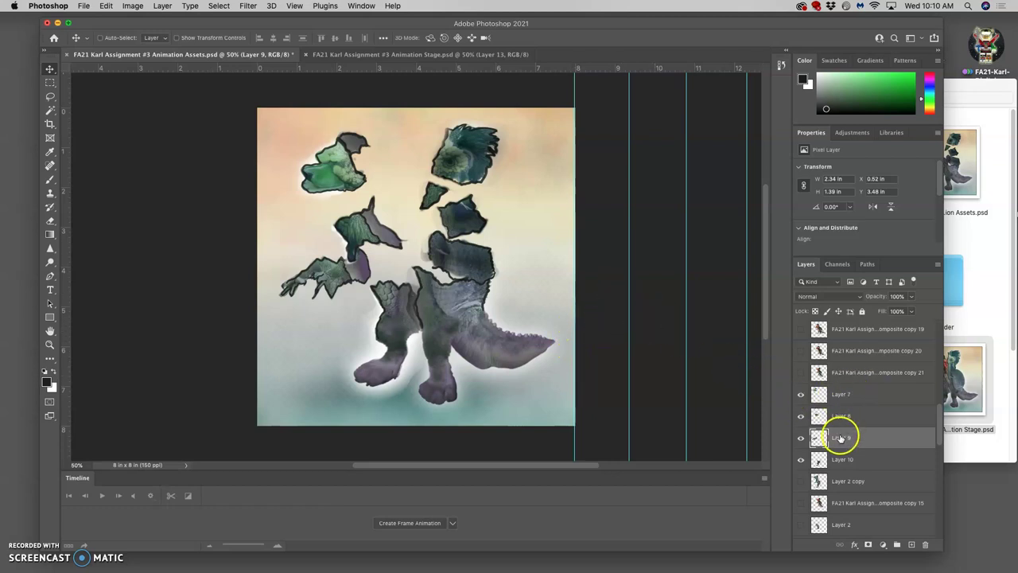
Select Layers 3 through 10 together in the Layers panel.
{"action": "left_click", "coordinate": [841, 460]}
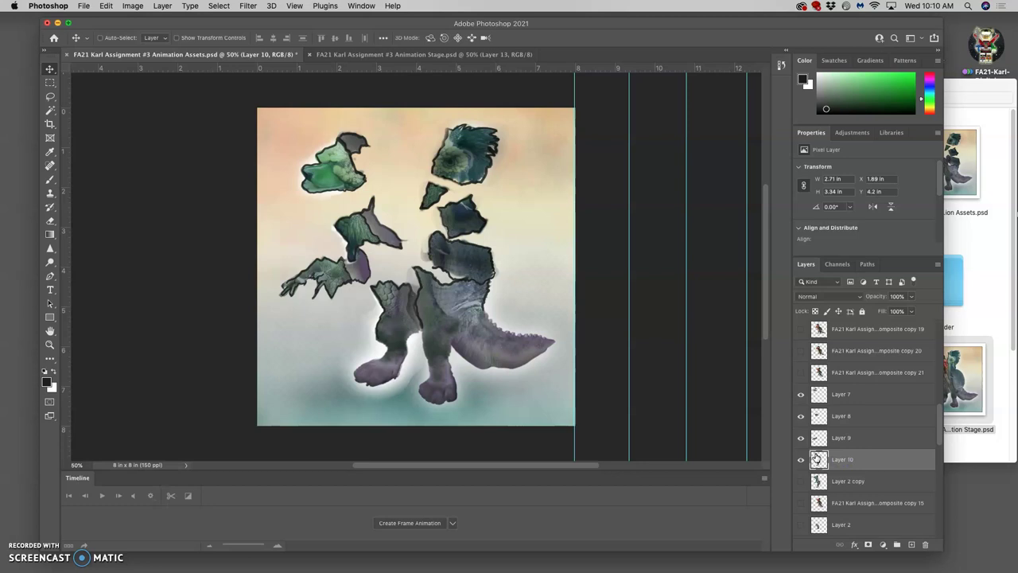
{"action": "left_click", "coordinate": [823, 437], "text": "shift"}
{"action": "left_click", "coordinate": [833, 415], "text": "shift"}
{"action": "left_click", "coordinate": [836, 393], "text": "shift"}
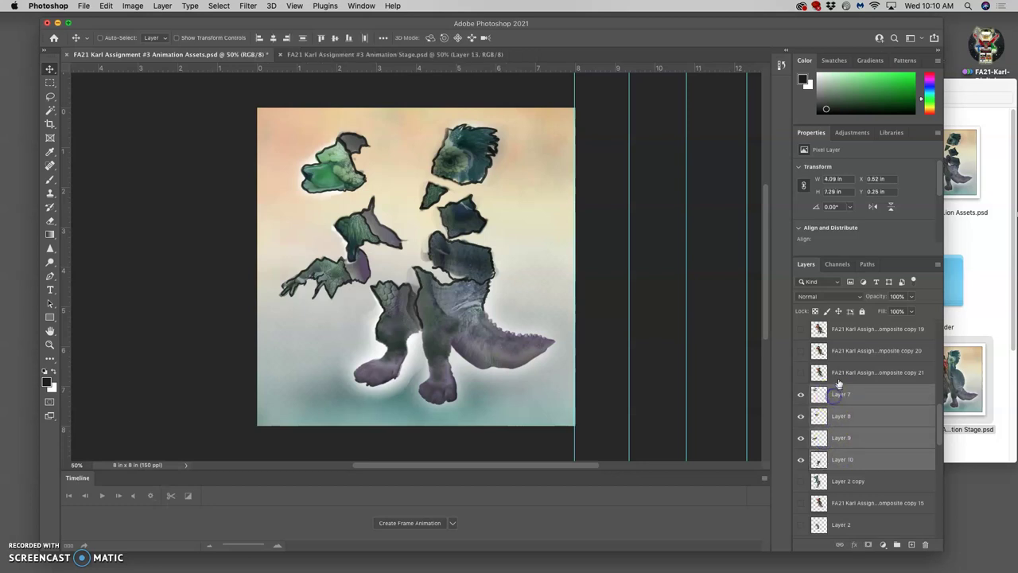
{"action": "scroll", "coordinate": [843, 387], "scroll_direction": "up", "scroll_amount": 10}
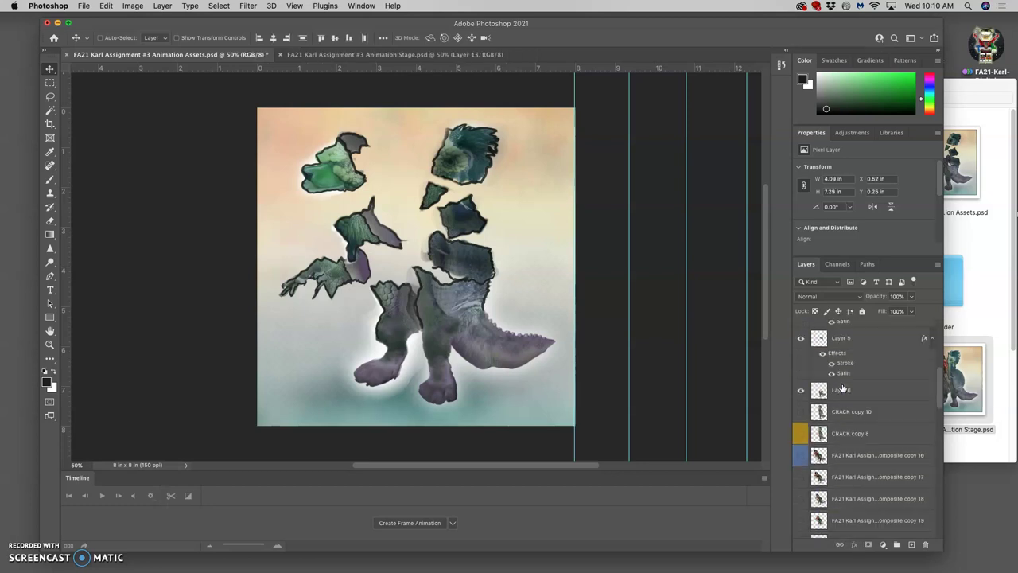
{"action": "left_click", "coordinate": [844, 407], "text": "super"}
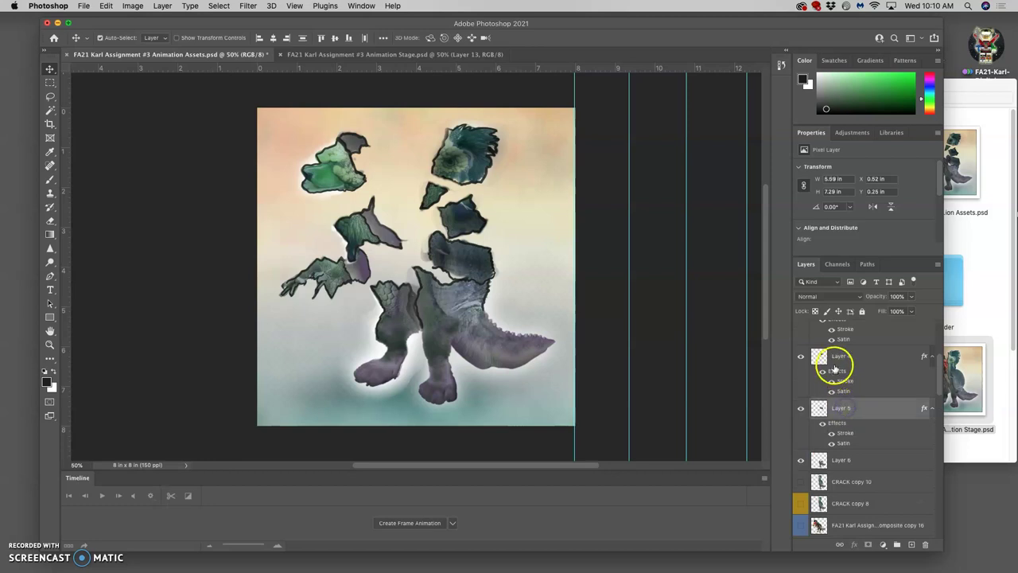
{"action": "left_click", "coordinate": [835, 362], "text": "super"}
{"action": "left_click", "coordinate": [839, 460], "text": "super"}
{"action": "scroll", "coordinate": [845, 397], "scroll_direction": "up", "scroll_amount": 2}
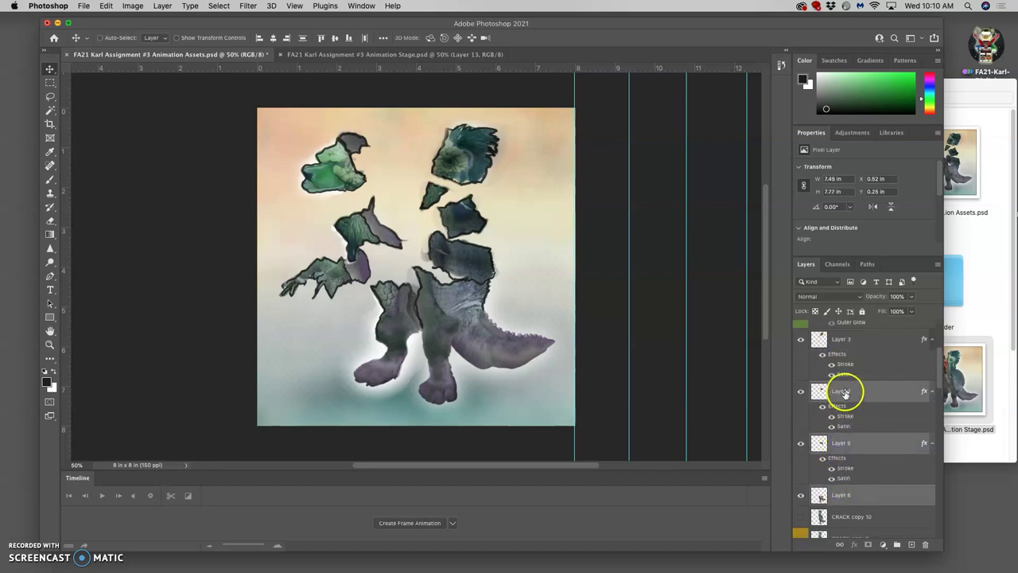
{"action": "left_click", "coordinate": [820, 350], "text": "super"}
Give the selected layers a red colour label.
{"action": "right_click", "coordinate": [803, 354]}
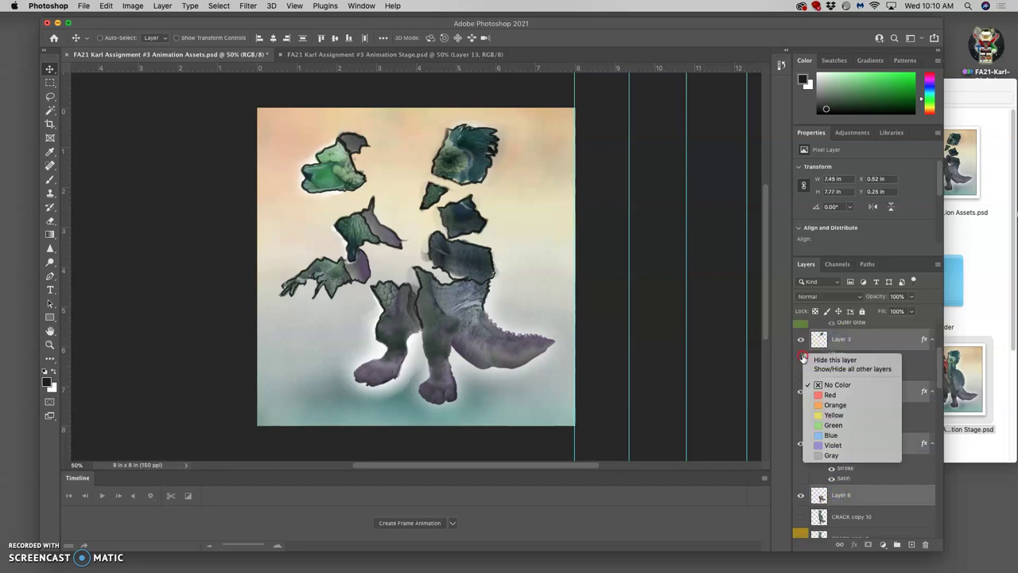
{"action": "left_click", "coordinate": [829, 394]}
{"action": "scroll", "coordinate": [855, 410], "scroll_direction": "down", "scroll_amount": 4}
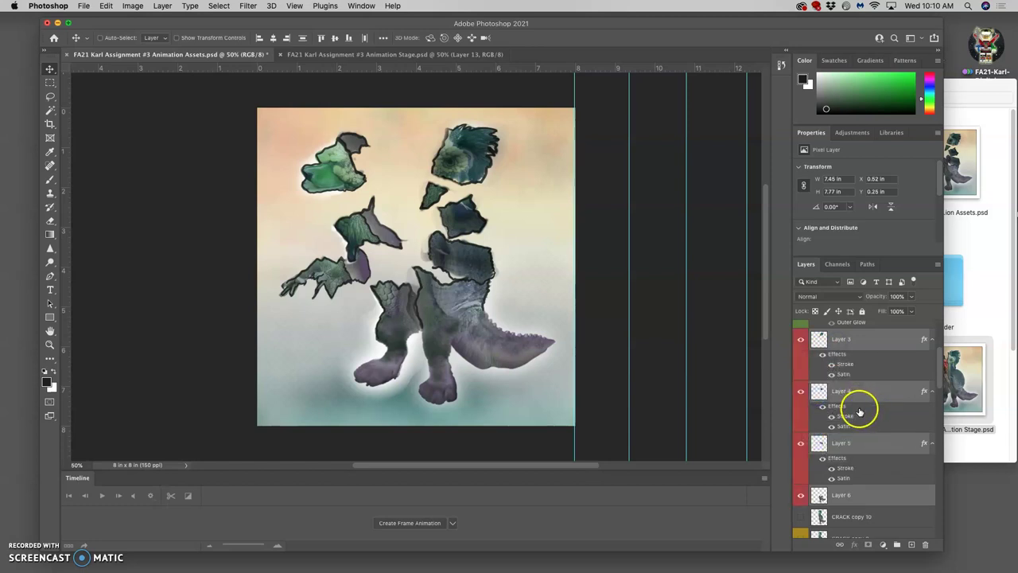
{"action": "scroll", "coordinate": [858, 412], "scroll_direction": "down", "scroll_amount": 3}
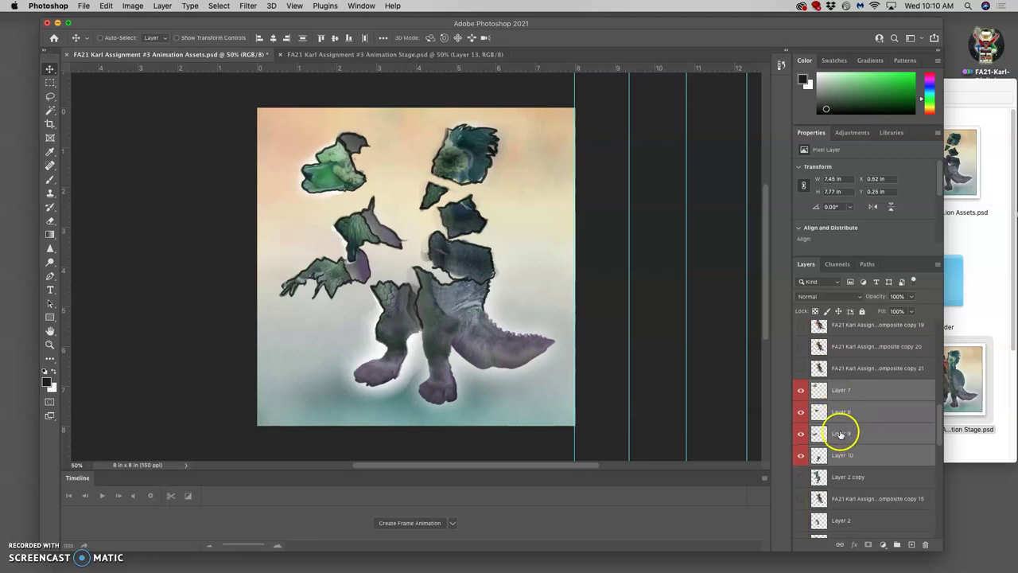
Switch to the Animation Stage document and drag Layer 13 in the Layers panel.
{"action": "left_click", "coordinate": [381, 54]}
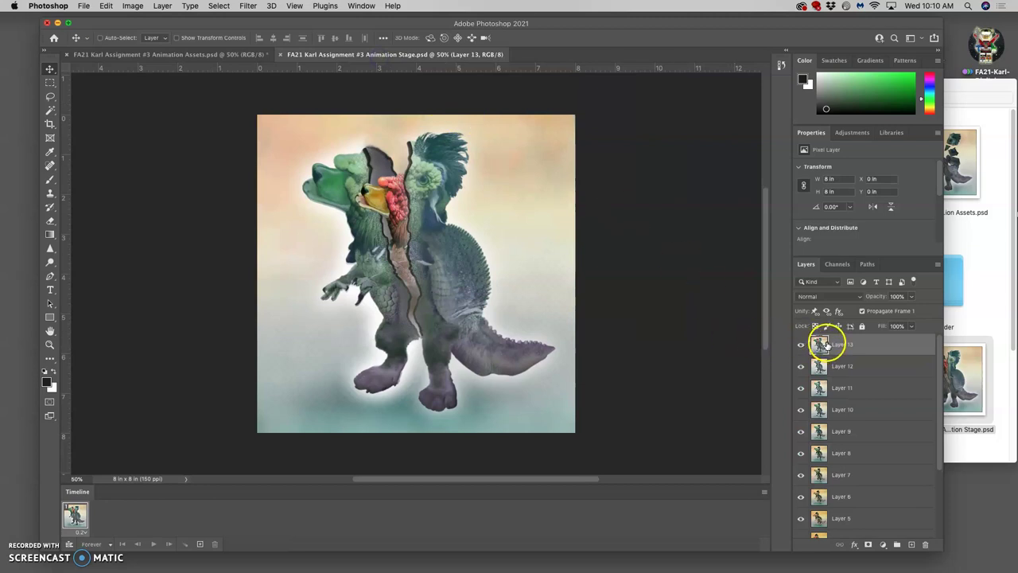
{"action": "left_click_drag", "start_coordinate": [830, 346], "coordinate": [840, 350]}
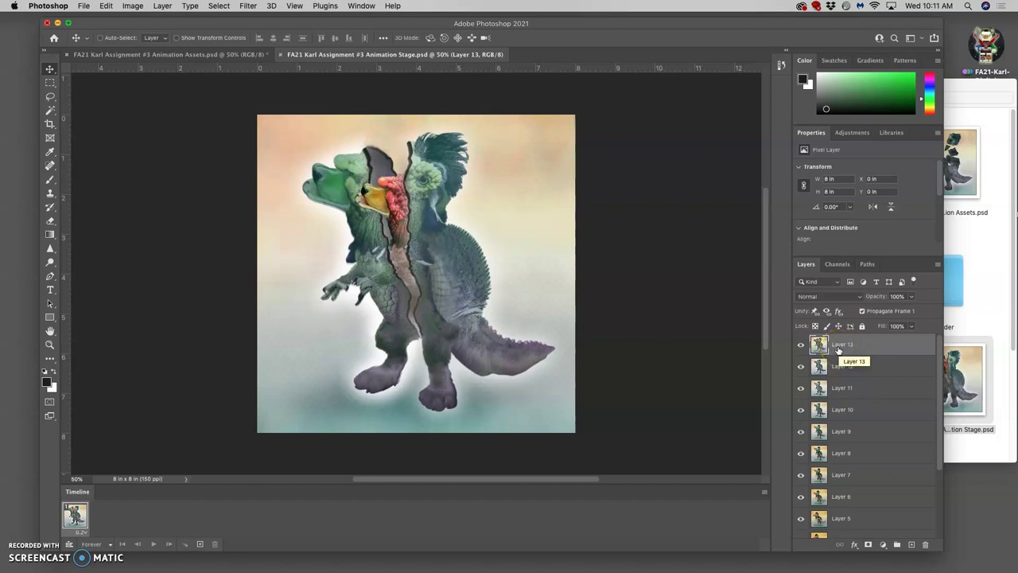
Open the storyboard JPG from the project folder in Preview, review it, then minimize it.
{"action": "left_click", "coordinate": [974, 261]}
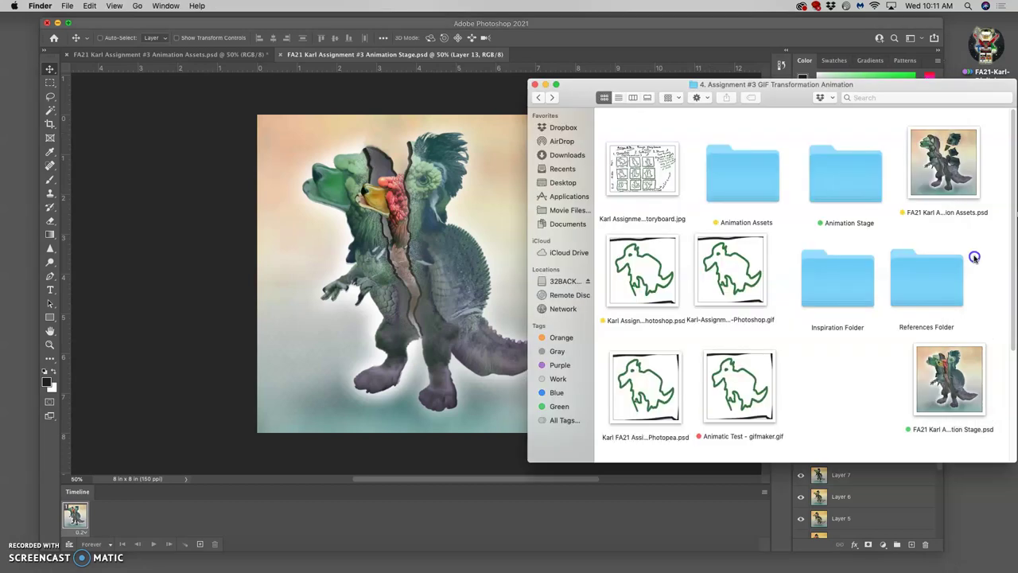
{"action": "left_click", "coordinate": [648, 181]}
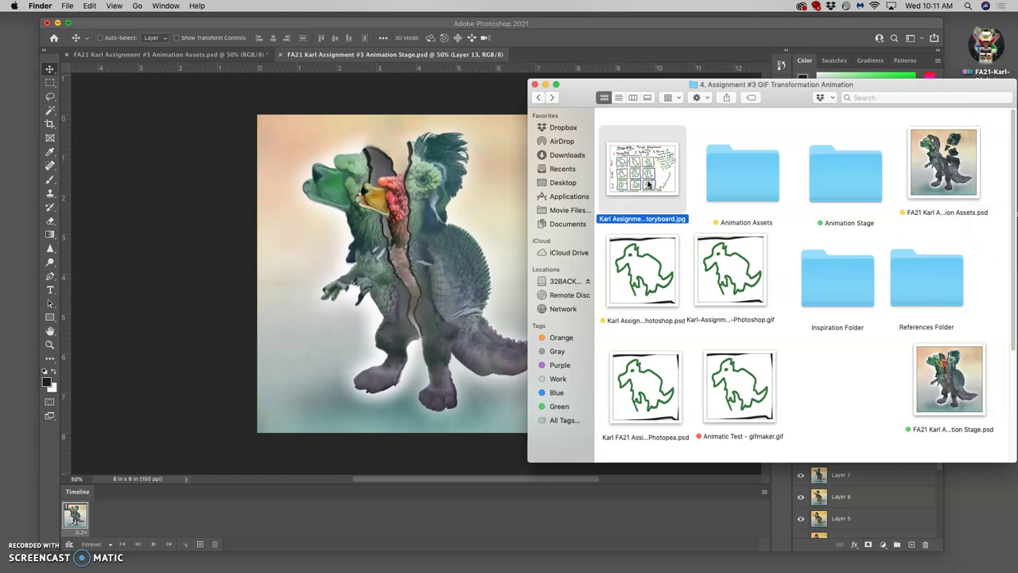
{"action": "double_click", "coordinate": [648, 183]}
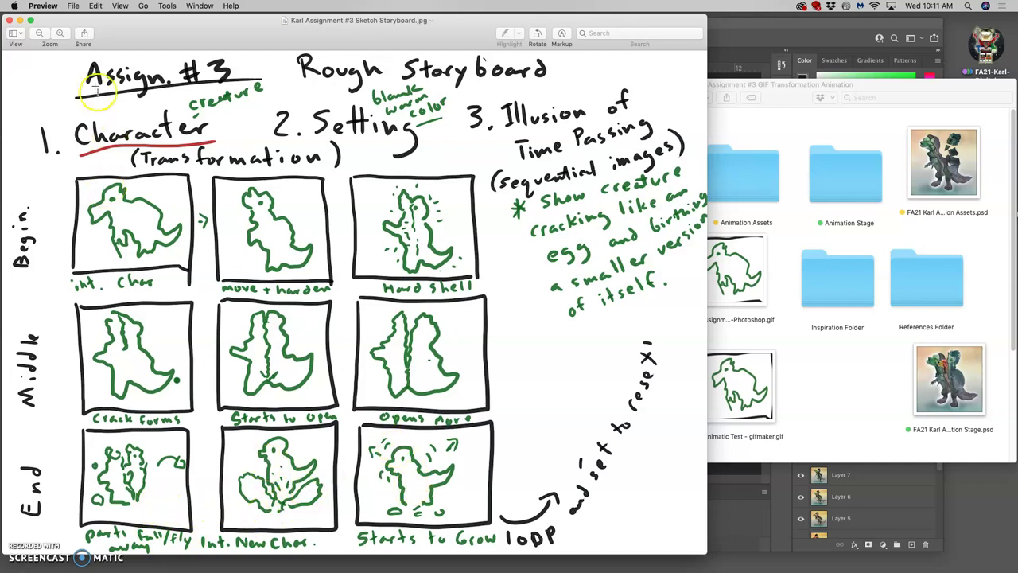
{"action": "left_click", "coordinate": [19, 21]}
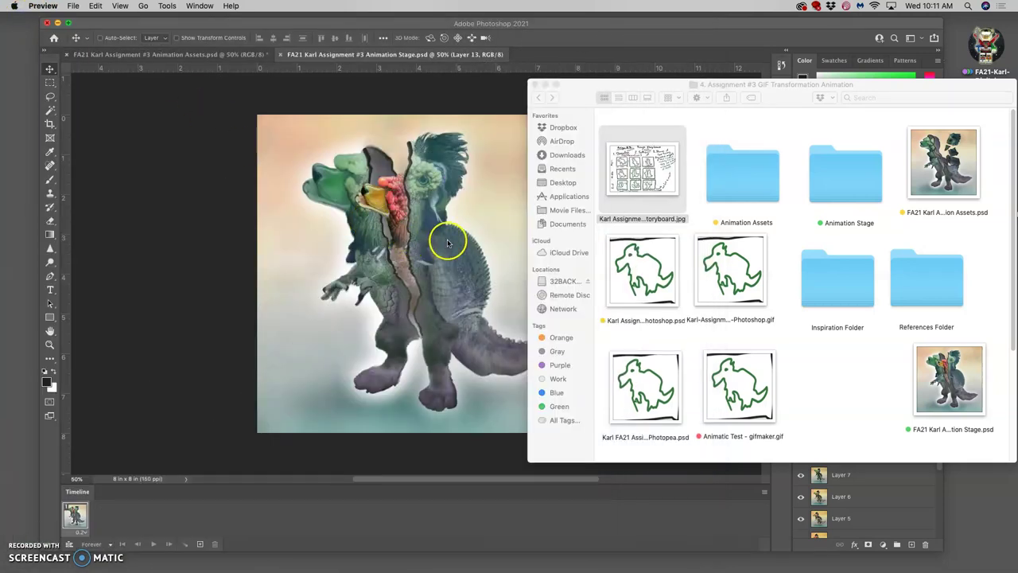
Back in Animation Assets, hide the shell and body pieces on Layers 3 through 6.
{"action": "left_click", "coordinate": [513, 266]}
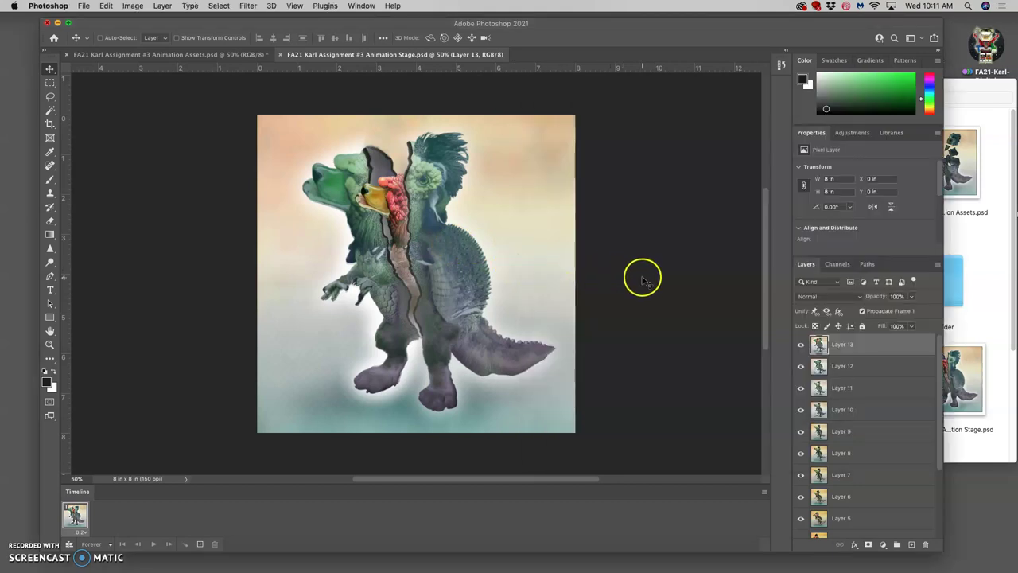
{"action": "left_click", "coordinate": [225, 54]}
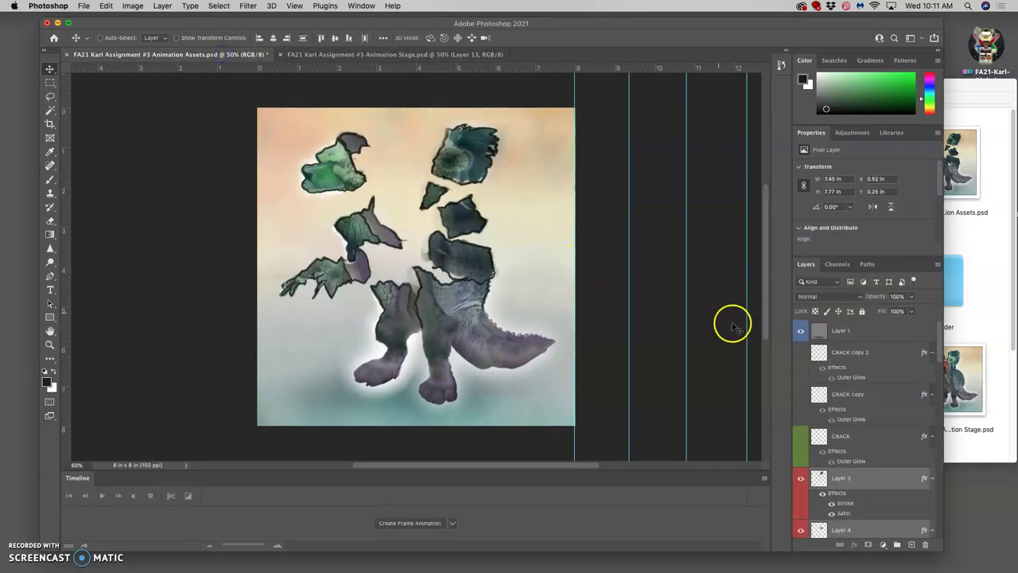
{"action": "scroll", "coordinate": [827, 409], "scroll_direction": "down", "scroll_amount": 2}
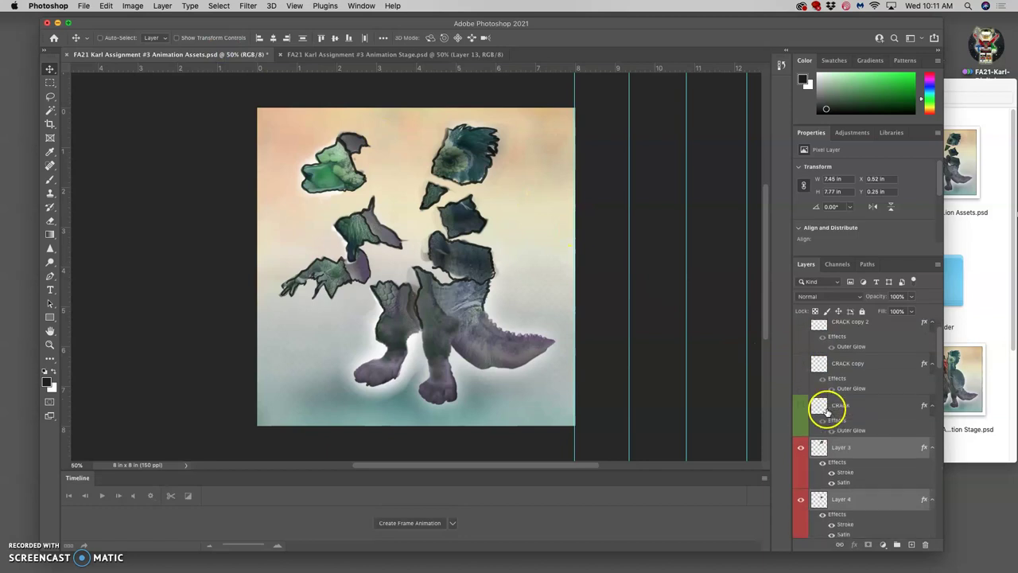
{"action": "left_click", "coordinate": [800, 447]}
{"action": "left_click", "coordinate": [800, 500]}
{"action": "scroll", "coordinate": [800, 493], "scroll_direction": "down", "scroll_amount": 5}
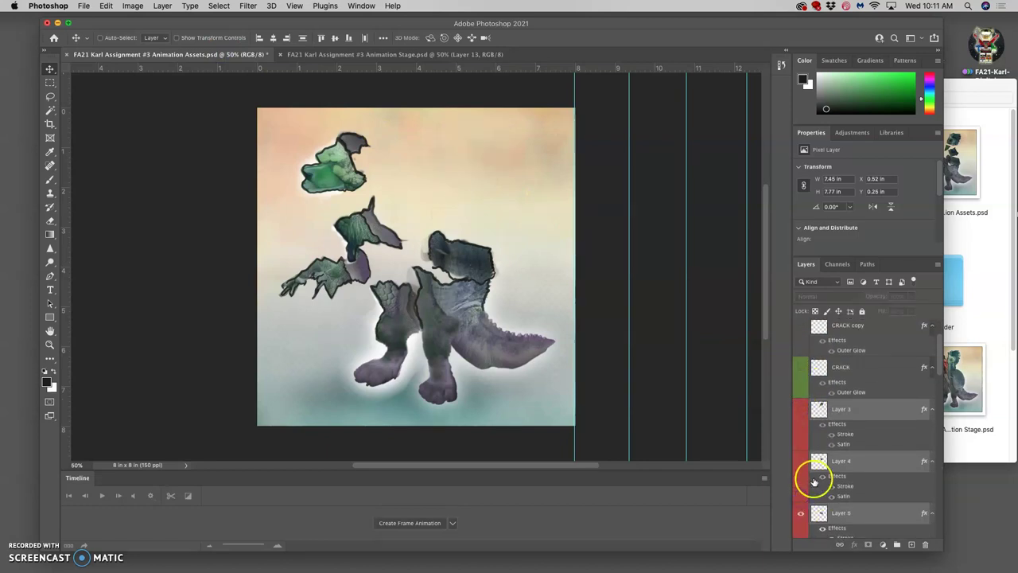
{"action": "left_click", "coordinate": [801, 411]}
{"action": "left_click", "coordinate": [801, 458]}
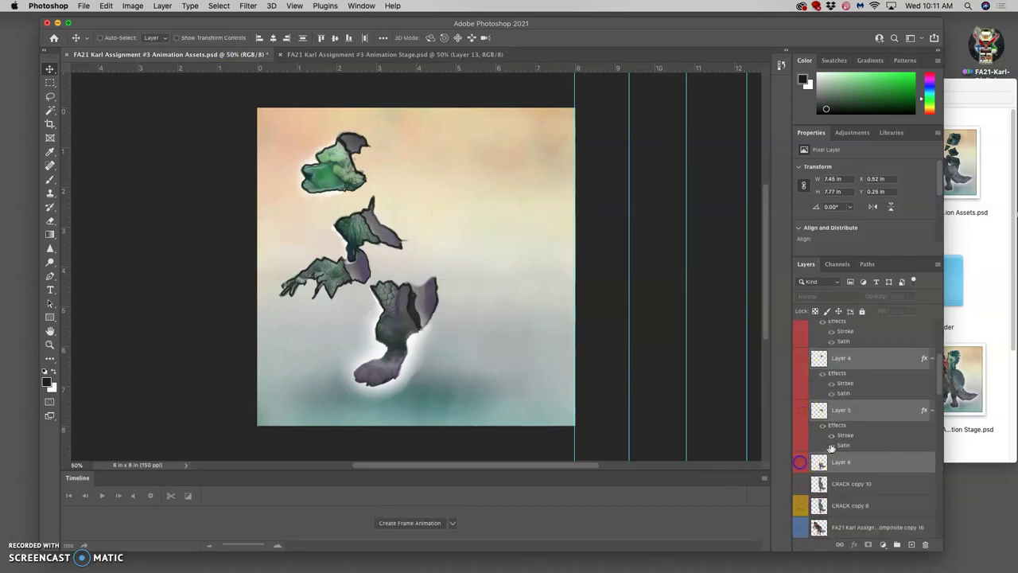
Hide Layer 7's top green piece and the creature pieces on Layers 8, 9 and 10.
{"action": "scroll", "coordinate": [827, 452], "scroll_direction": "down", "scroll_amount": 5}
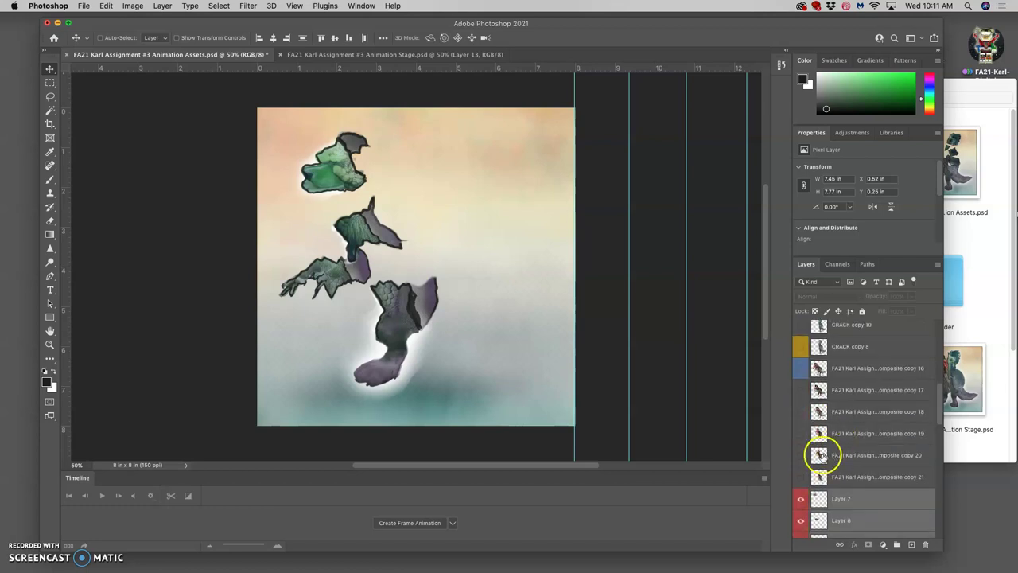
{"action": "left_click", "coordinate": [800, 499]}
{"action": "scroll", "coordinate": [800, 495], "scroll_direction": "down", "scroll_amount": 5}
{"action": "left_click", "coordinate": [800, 344]}
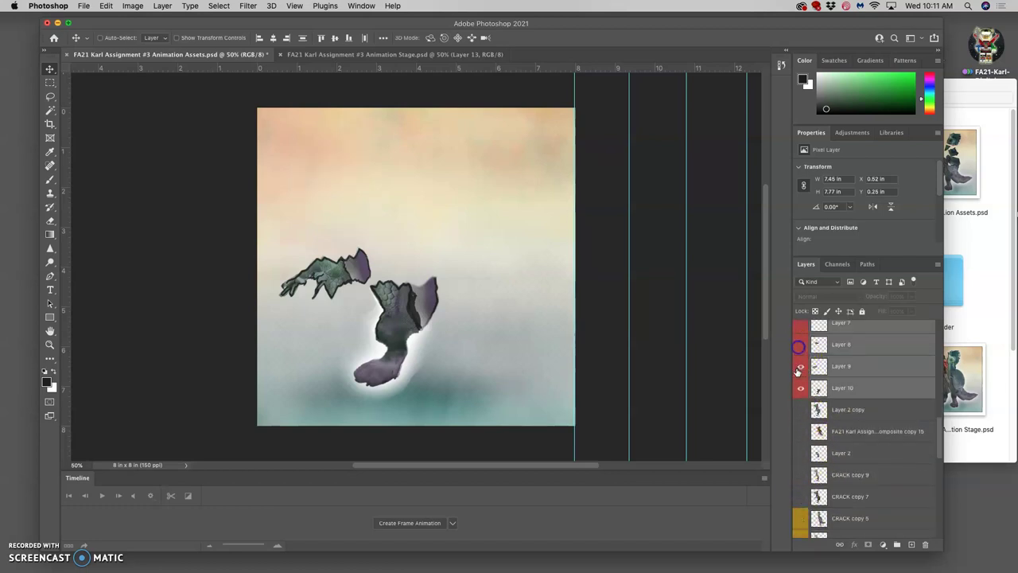
{"action": "left_click", "coordinate": [800, 366]}
{"action": "left_click", "coordinate": [799, 387]}
Compare against Animation Stage, then show the CRACK copy 10 creature half.
{"action": "left_click", "coordinate": [449, 55]}
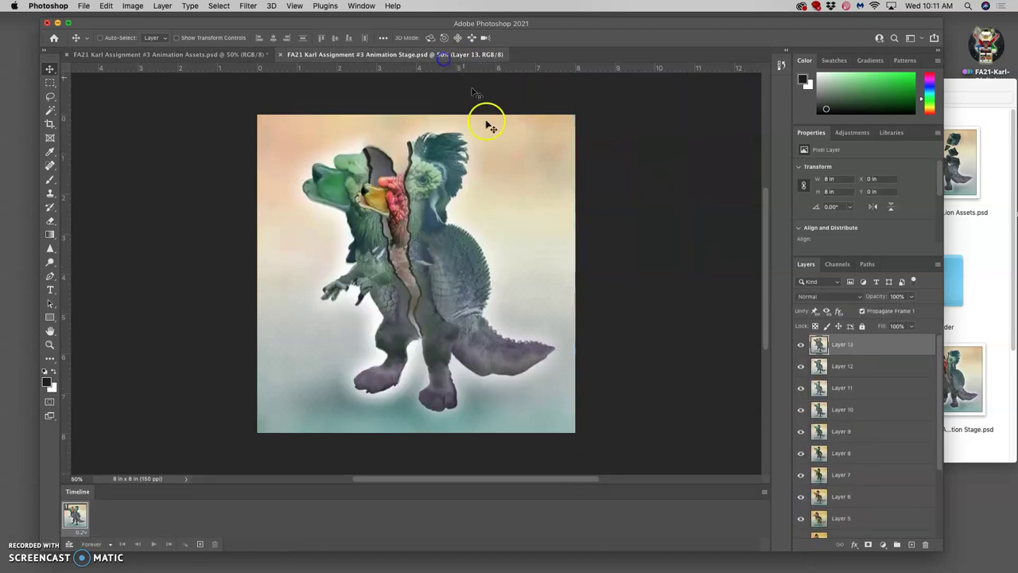
{"action": "left_click", "coordinate": [209, 56]}
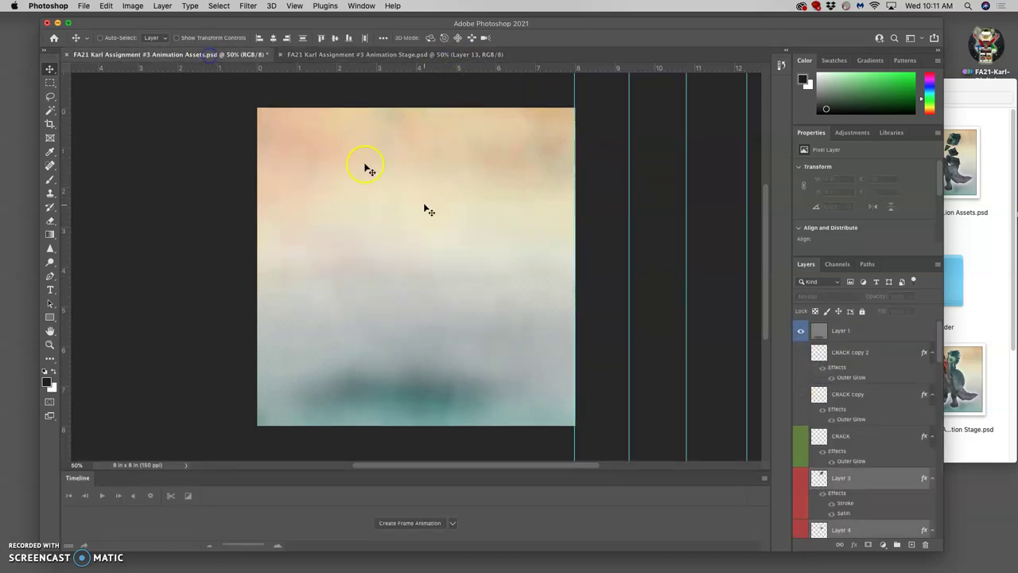
{"action": "scroll", "coordinate": [836, 425], "scroll_direction": "down", "scroll_amount": 5}
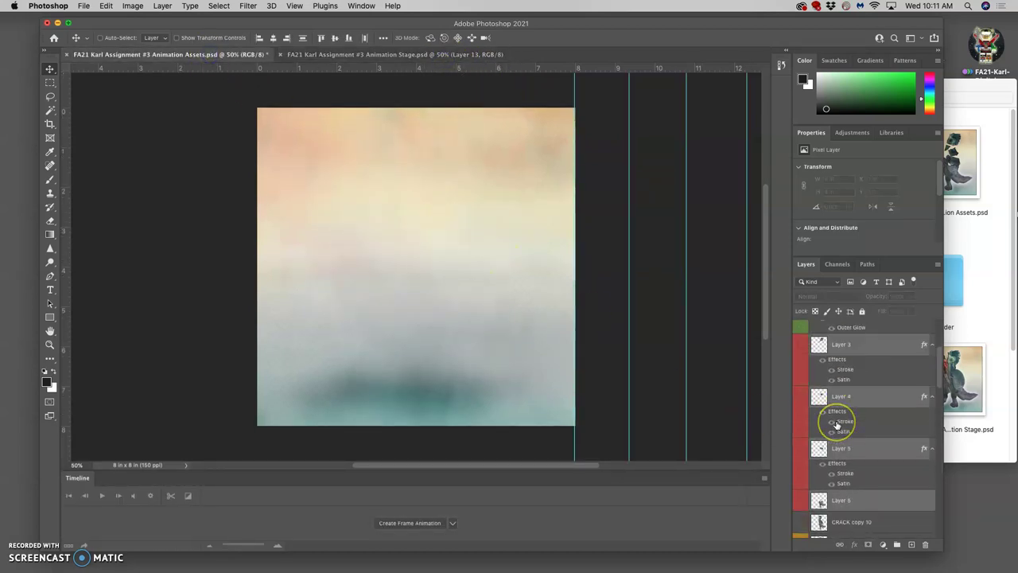
{"action": "scroll", "coordinate": [833, 431], "scroll_direction": "down", "scroll_amount": 3}
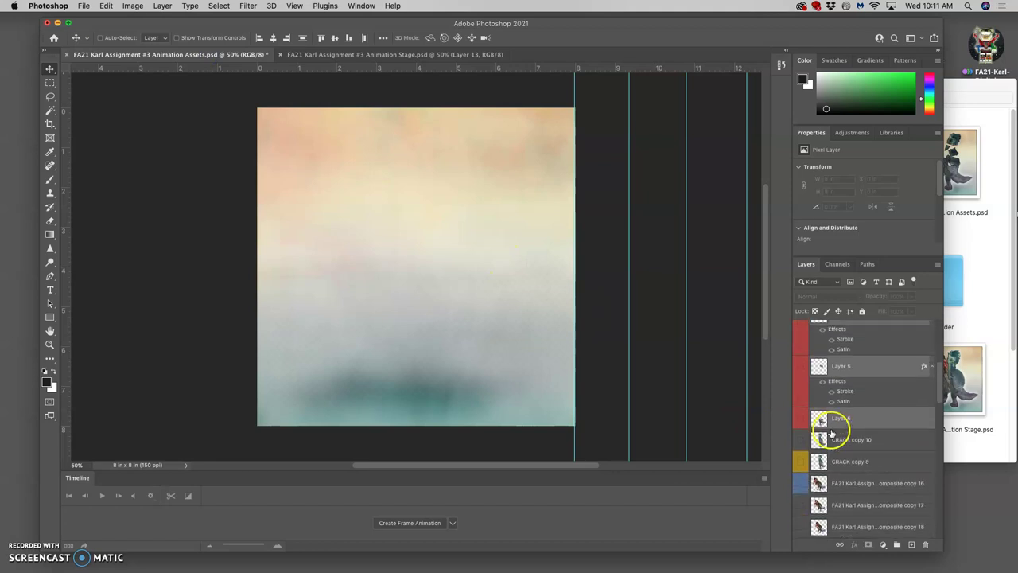
{"action": "left_click", "coordinate": [801, 440]}
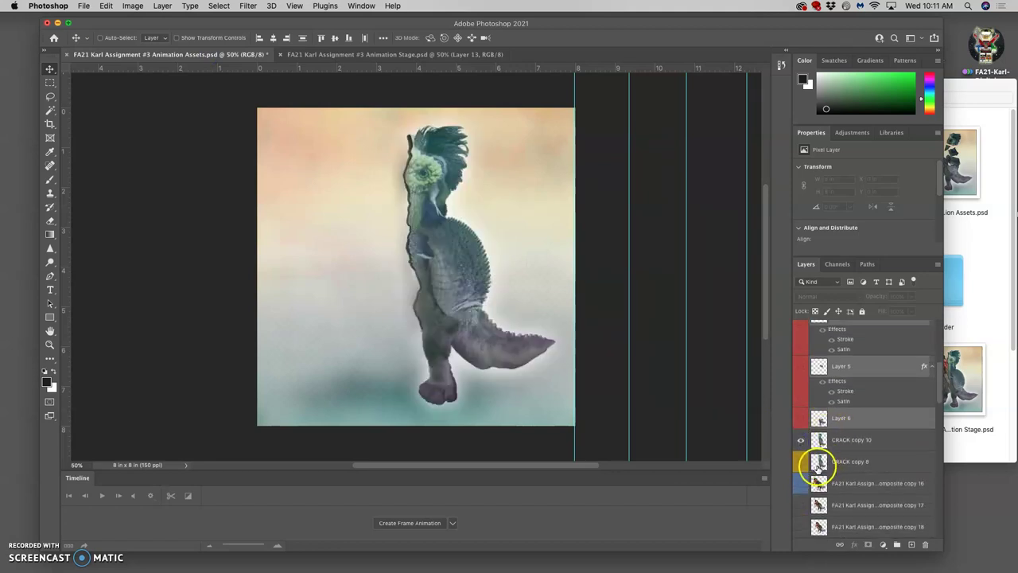
Show the Layer 2 copy cracked figure layer.
{"action": "scroll", "coordinate": [819, 462], "scroll_direction": "up", "scroll_amount": 10}
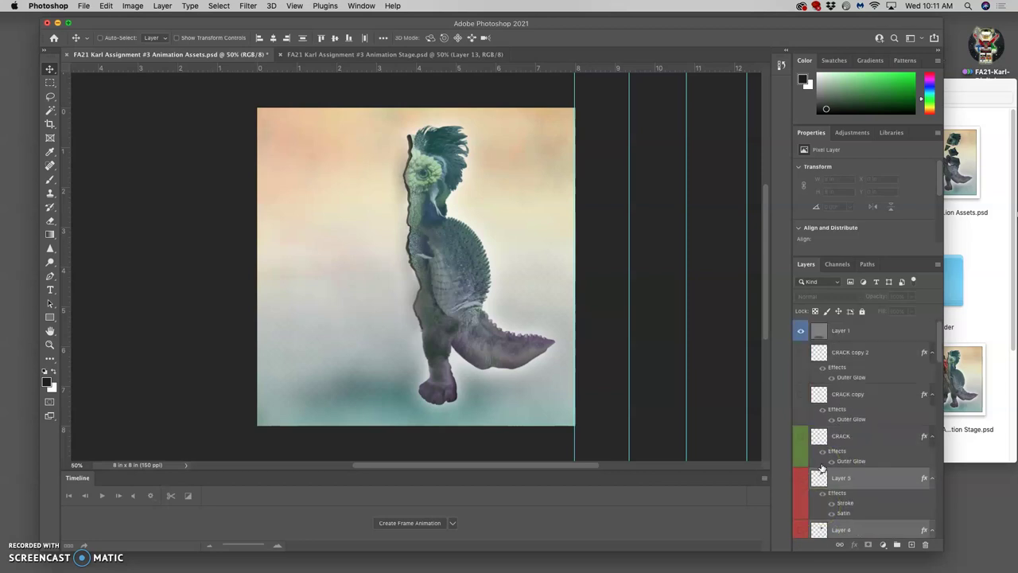
{"action": "scroll", "coordinate": [821, 467], "scroll_direction": "down", "scroll_amount": 10}
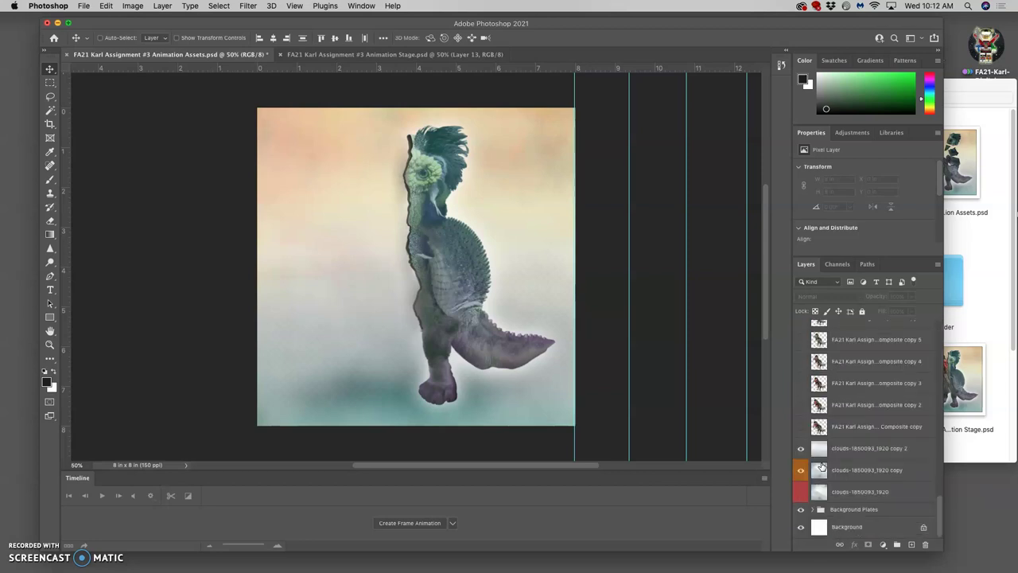
{"action": "scroll", "coordinate": [821, 466], "scroll_direction": "up", "scroll_amount": 5}
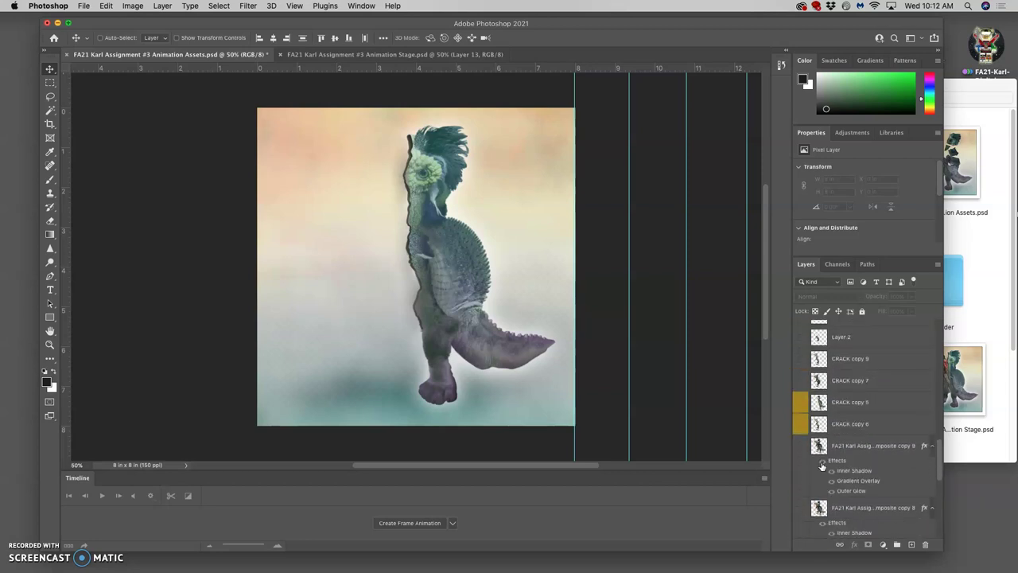
{"action": "scroll", "coordinate": [822, 465], "scroll_direction": "up", "scroll_amount": 5}
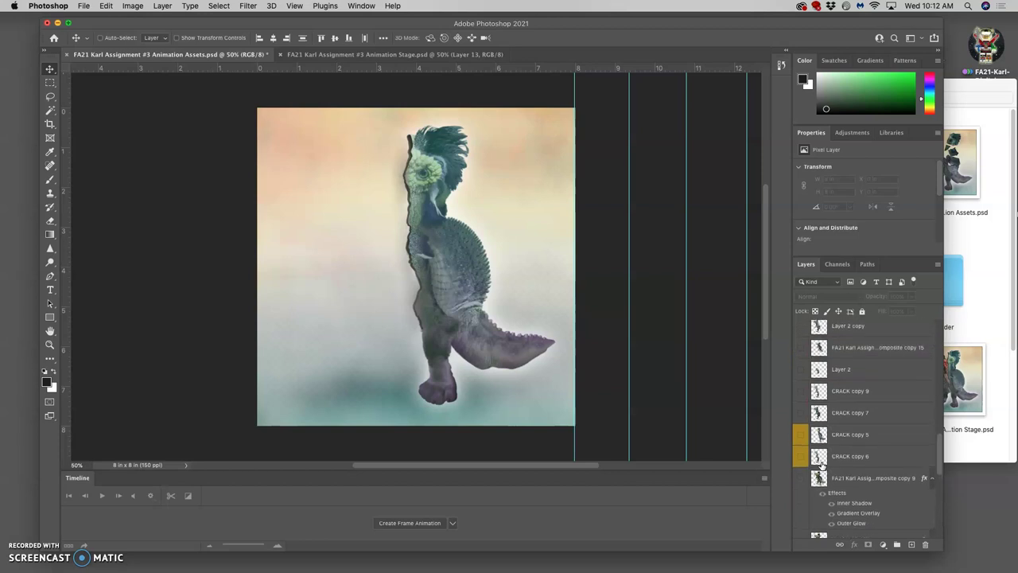
{"action": "scroll", "coordinate": [821, 466], "scroll_direction": "up", "scroll_amount": 5}
{"action": "scroll", "coordinate": [821, 466], "scroll_direction": "down", "scroll_amount": 3}
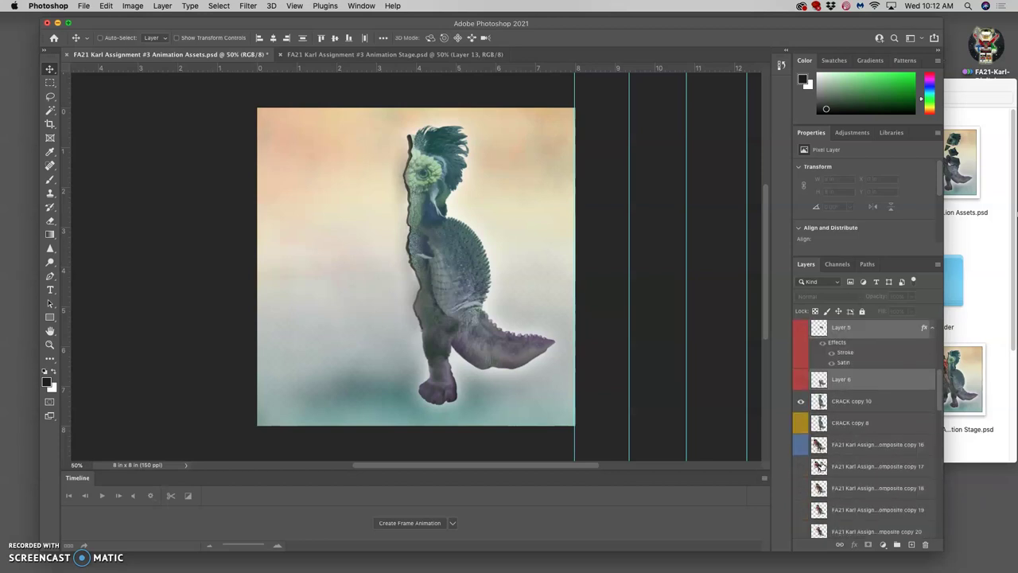
{"action": "scroll", "coordinate": [822, 466], "scroll_direction": "down", "scroll_amount": 5}
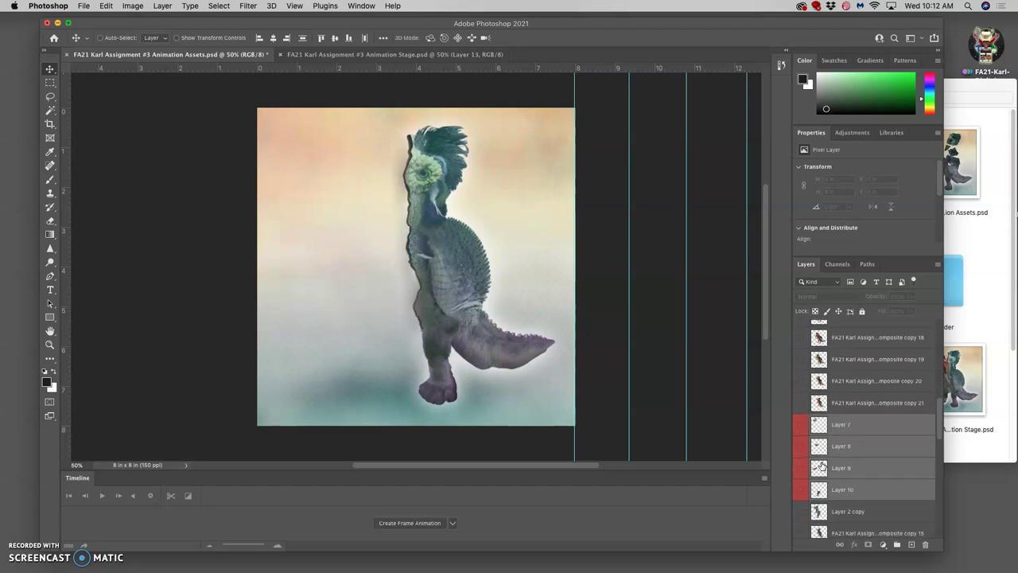
{"action": "left_click", "coordinate": [801, 478]}
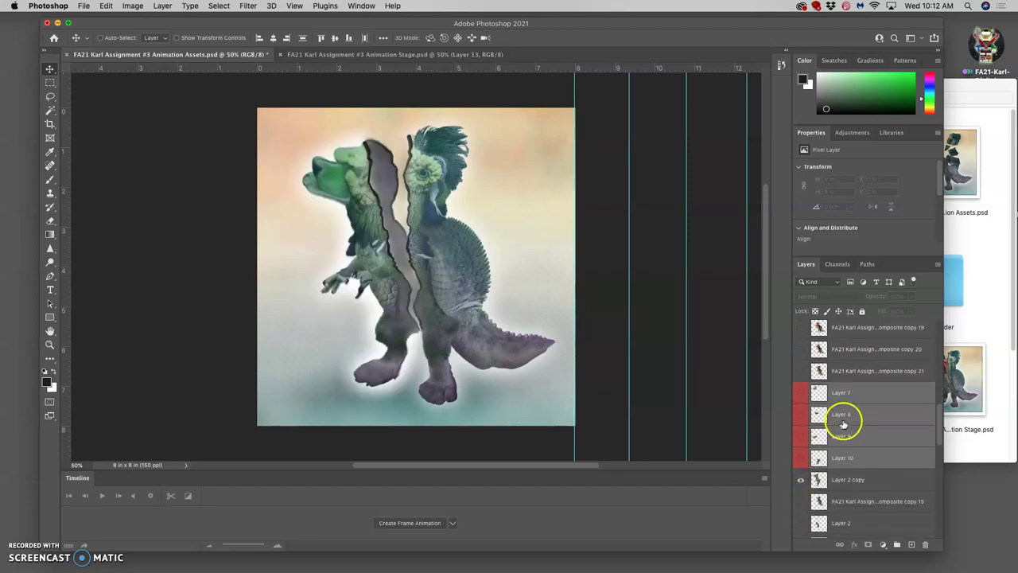
Check the Stage frame, then make the composite copy 21 layer visible.
{"action": "left_click", "coordinate": [417, 53]}
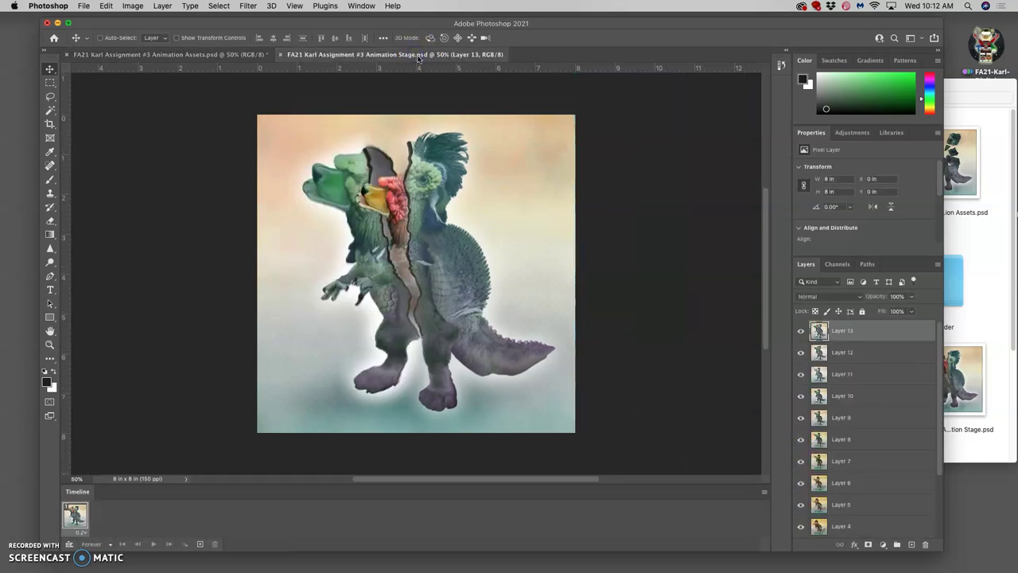
{"action": "left_click", "coordinate": [245, 53]}
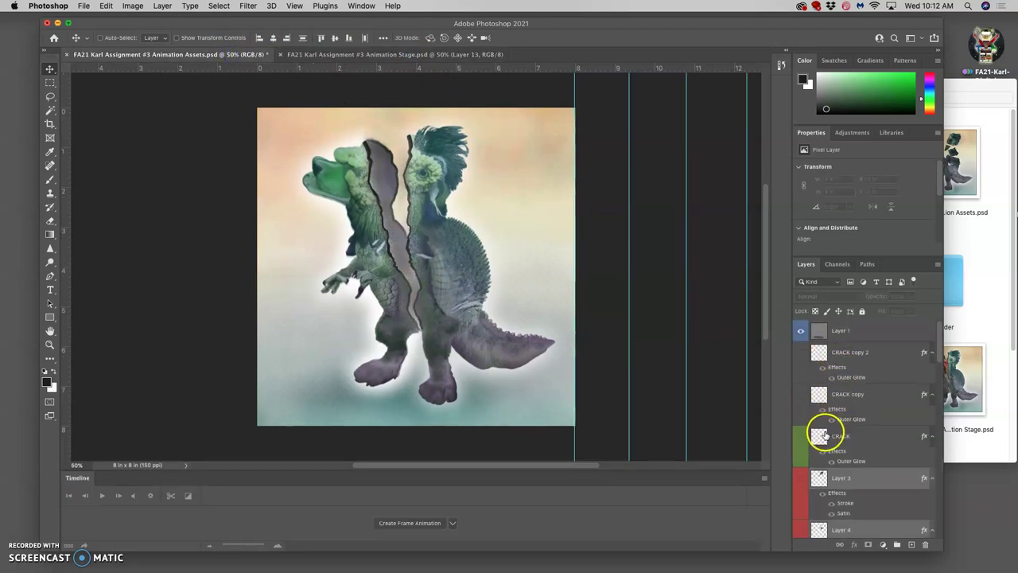
{"action": "scroll", "coordinate": [819, 433], "scroll_direction": "down", "scroll_amount": 10}
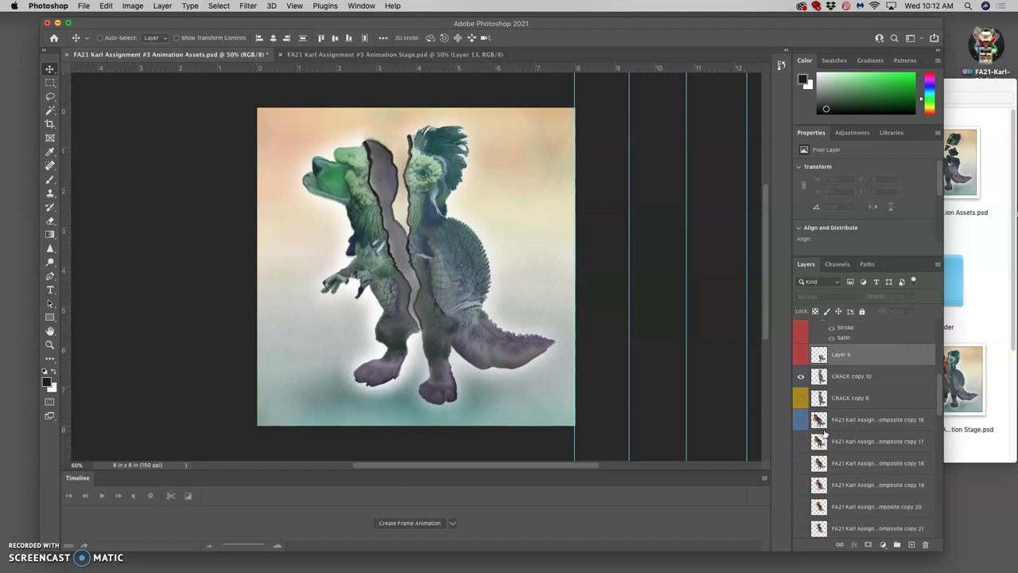
{"action": "scroll", "coordinate": [831, 433], "scroll_direction": "down", "scroll_amount": 2}
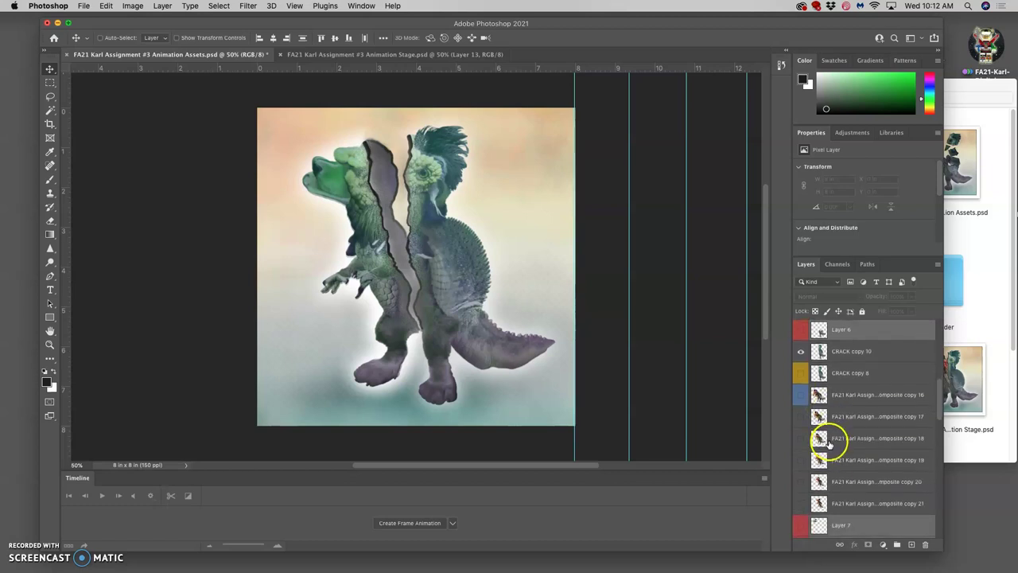
{"action": "left_click", "coordinate": [801, 503]}
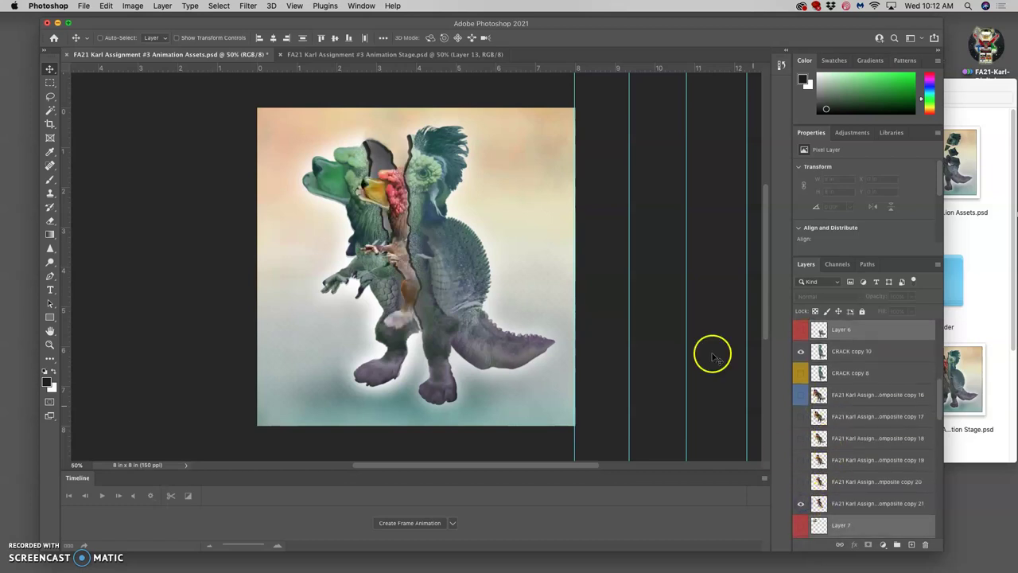
Recheck the Stage frames and select the composite copy 21 creature layer.
{"action": "left_click", "coordinate": [402, 56]}
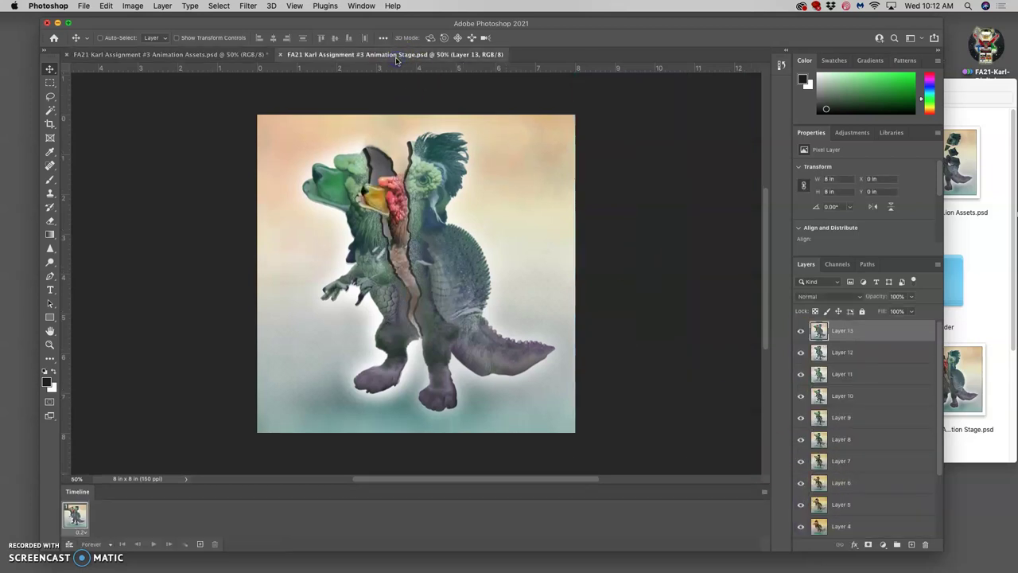
{"action": "left_click", "coordinate": [242, 55]}
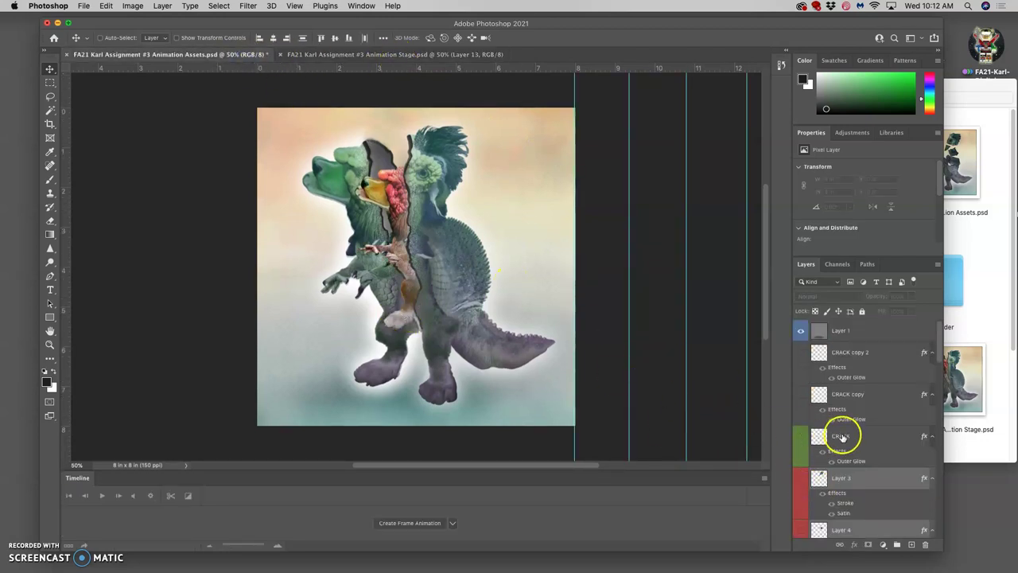
{"action": "scroll", "coordinate": [841, 433], "scroll_direction": "down", "scroll_amount": 3}
{"action": "scroll", "coordinate": [841, 435], "scroll_direction": "down", "scroll_amount": 8}
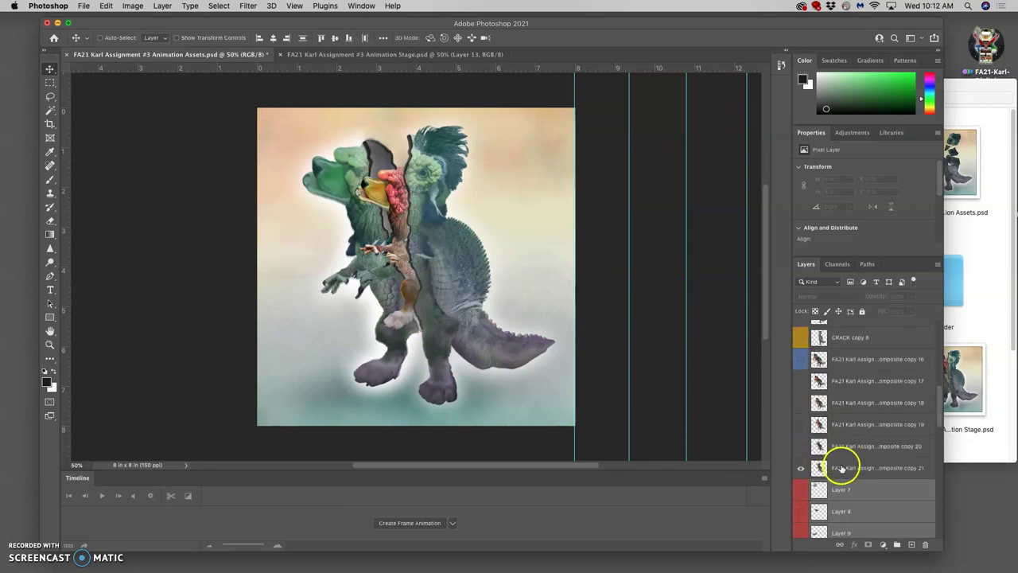
{"action": "left_click", "coordinate": [842, 467]}
Duplicate composite copy 21 as copy 22 and pin its body and leg with Puppet Warp.
{"action": "key", "text": "super+j"}
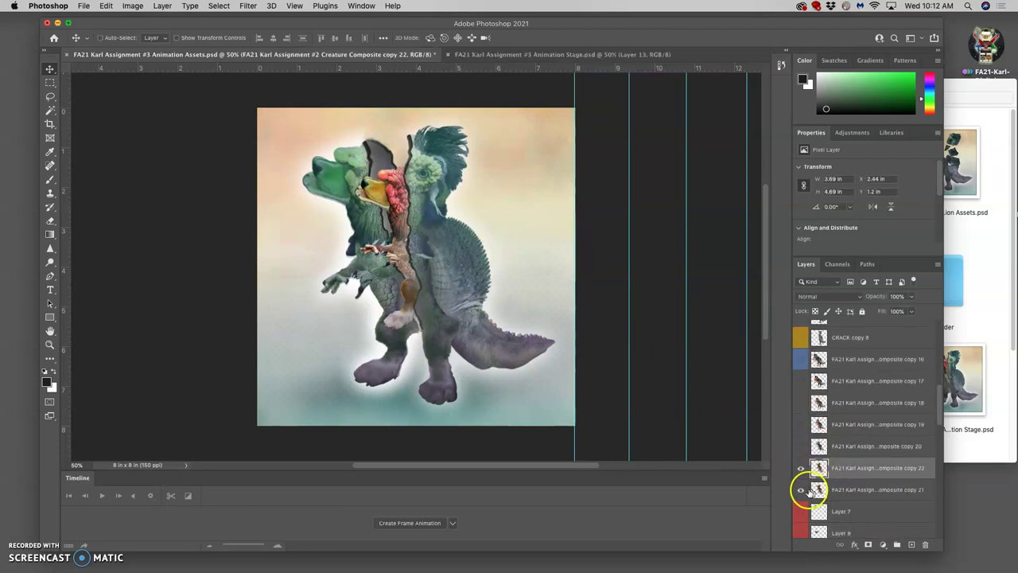
{"action": "left_click", "coordinate": [105, 6]}
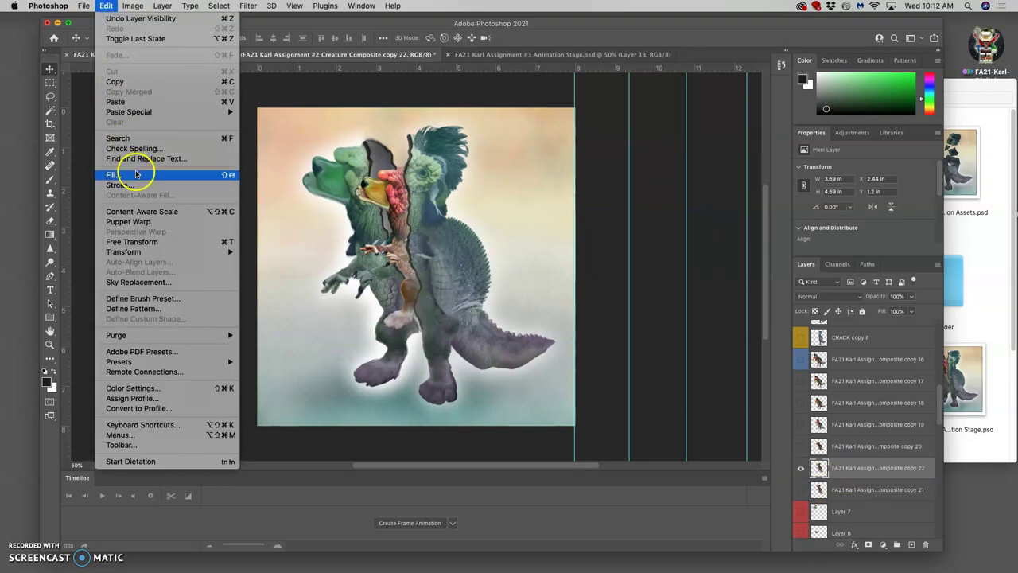
{"action": "left_click", "coordinate": [140, 222]}
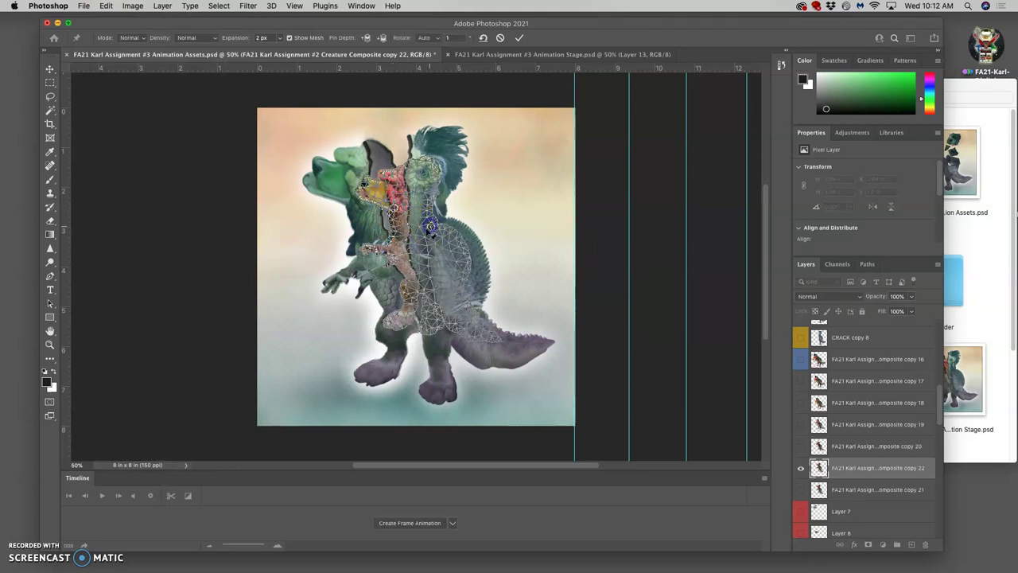
{"action": "left_click", "coordinate": [429, 226]}
{"action": "left_click", "coordinate": [397, 319]}
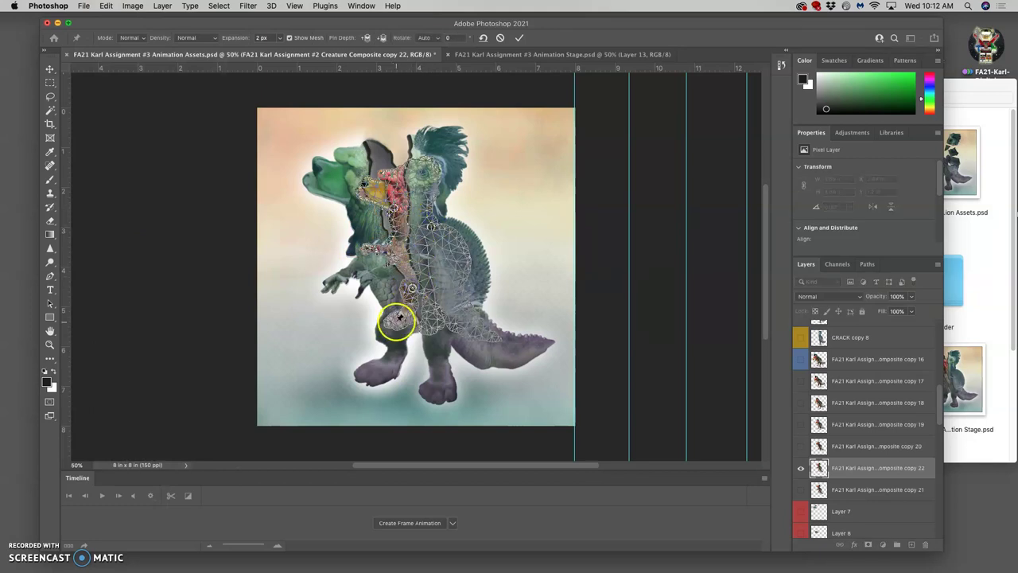
{"action": "left_click", "coordinate": [379, 247]}
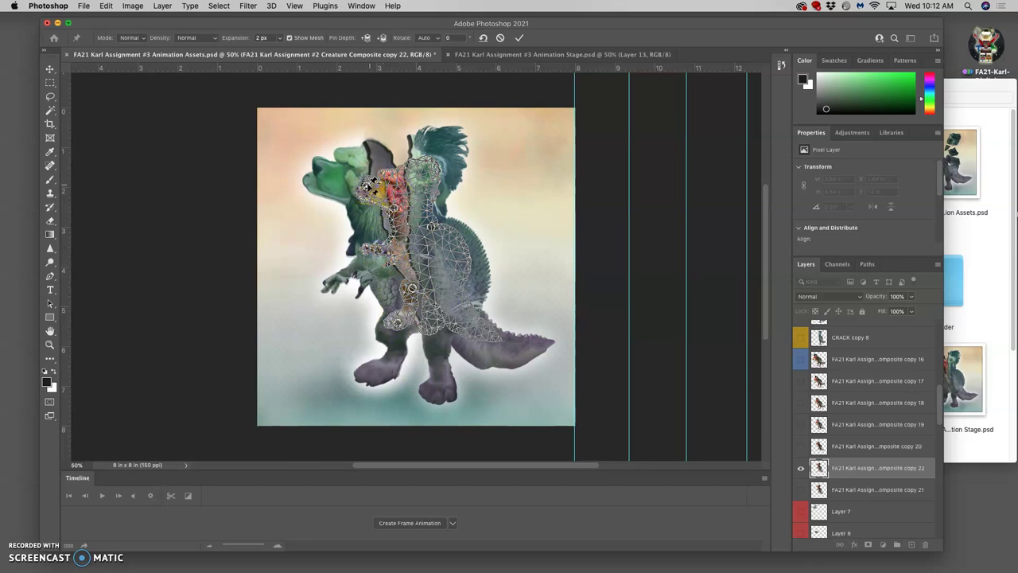
Drag the warp pins to tilt the head, bend the body and nudge the lower body.
{"action": "left_click_drag", "start_coordinate": [366, 185], "coordinate": [407, 164]}
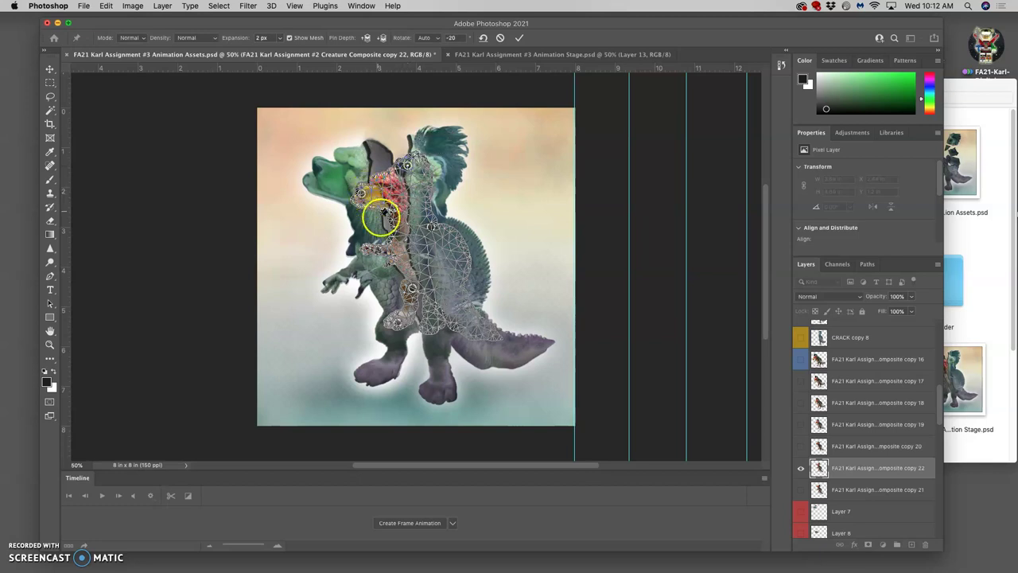
{"action": "left_click_drag", "start_coordinate": [393, 247], "coordinate": [390, 242]}
{"action": "left_click", "coordinate": [411, 290]}
{"action": "left_click_drag", "start_coordinate": [411, 290], "coordinate": [409, 287]}
{"action": "left_click", "coordinate": [396, 322]}
{"action": "left_click_drag", "start_coordinate": [396, 322], "coordinate": [434, 320]}
{"action": "left_click", "coordinate": [425, 318]}
Commit the puppet warp and compare the result with the Animation Stage file.
{"action": "key", "text": "Return"}
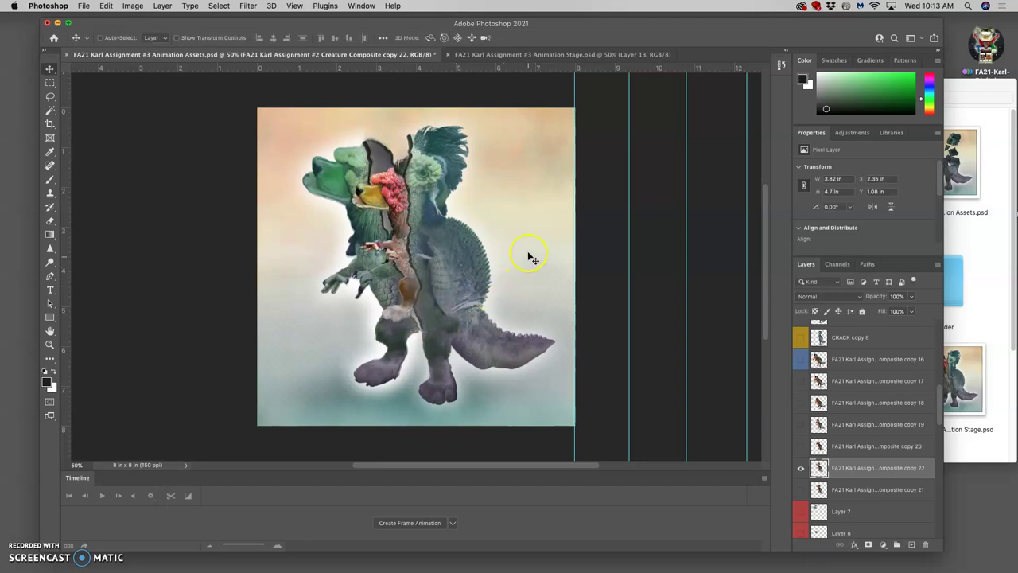
{"action": "left_click", "coordinate": [487, 54]}
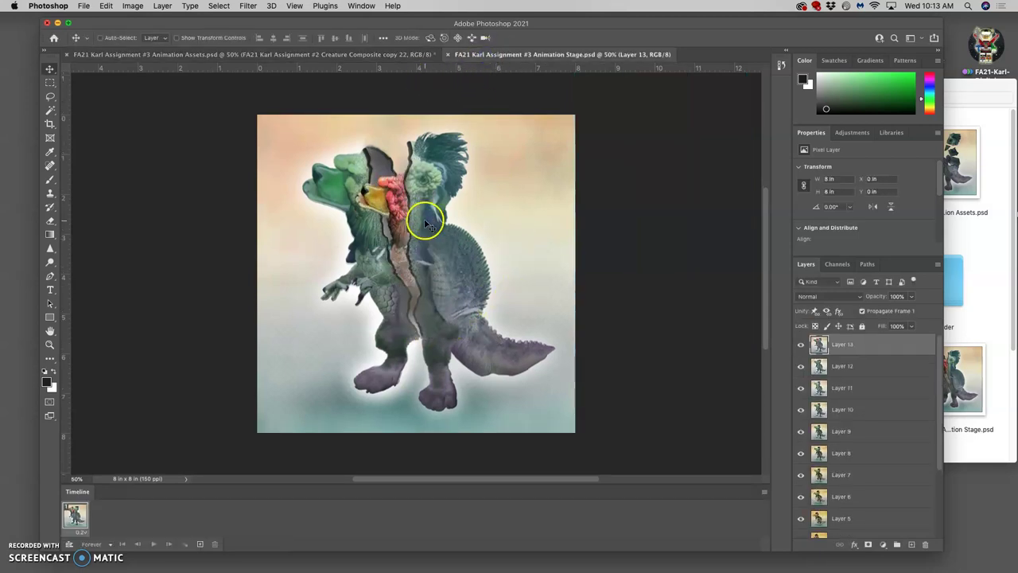
{"action": "left_click", "coordinate": [298, 57]}
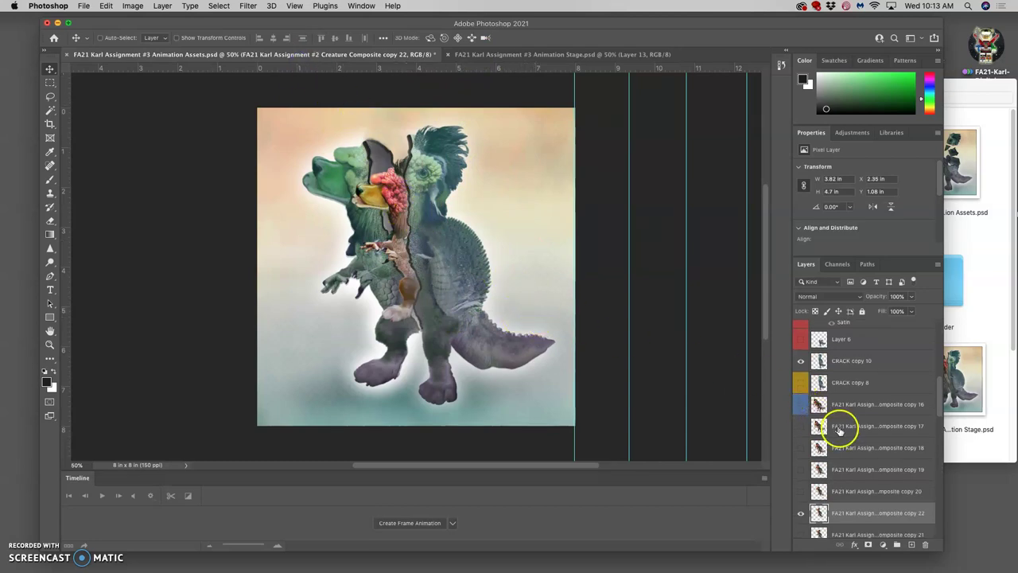
Reveal the broken shell pieces and undo an accidental shift of the overlay layer.
{"action": "mouse_move", "coordinate": [835, 387]}
{"action": "left_mouse_down"}
{"action": "mouse_move", "coordinate": [831, 401]}
{"action": "mouse_move", "coordinate": [801, 403]}
{"action": "mouse_move", "coordinate": [811, 391]}
{"action": "mouse_move", "coordinate": [803, 348]}
{"action": "mouse_move", "coordinate": [828, 356]}
{"action": "mouse_move", "coordinate": [800, 362]}
{"action": "left_mouse_up"}
{"action": "scroll", "coordinate": [836, 371], "scroll_direction": "up", "scroll_amount": 1}
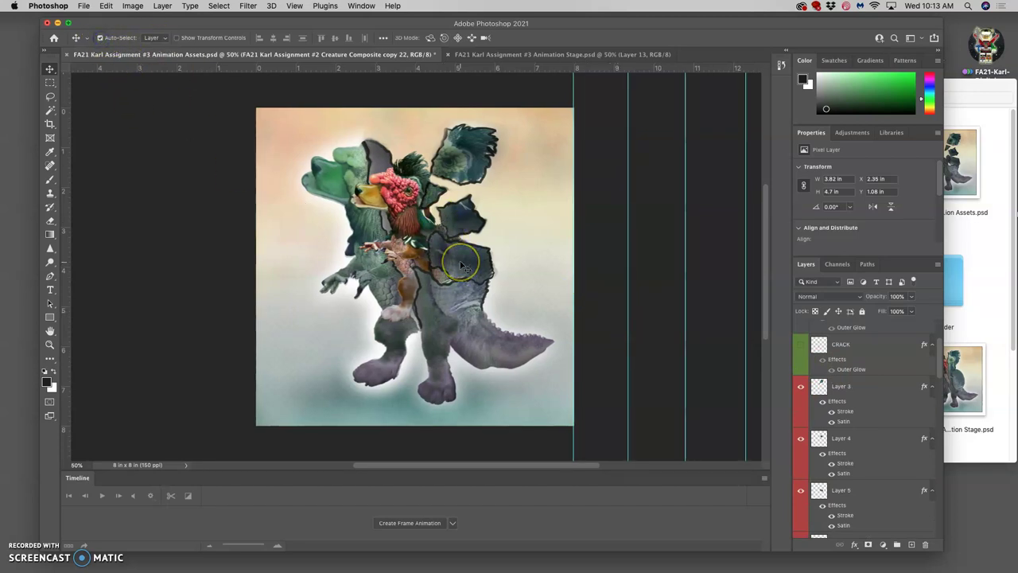
{"action": "mouse_move", "coordinate": [461, 264]}
{"action": "left_mouse_down"}
{"action": "mouse_move", "coordinate": [441, 259]}
{"action": "mouse_move", "coordinate": [457, 263]}
{"action": "left_mouse_up"}
{"action": "key", "text": "super+z"}
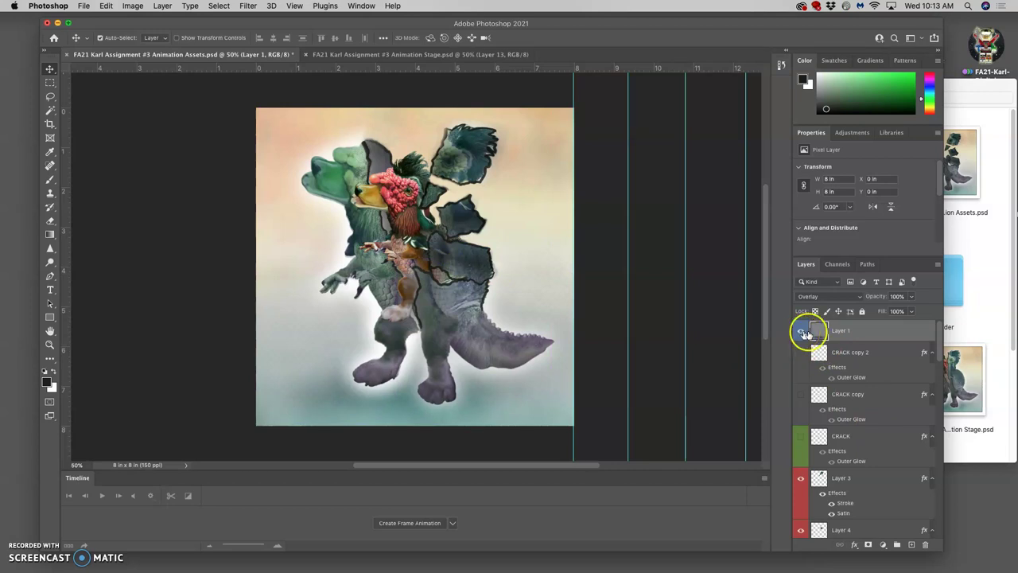
Set Layer 1's opacity to 87%, then undo a trial move of the Layer 6 body piece.
{"action": "left_click", "coordinate": [912, 296]}
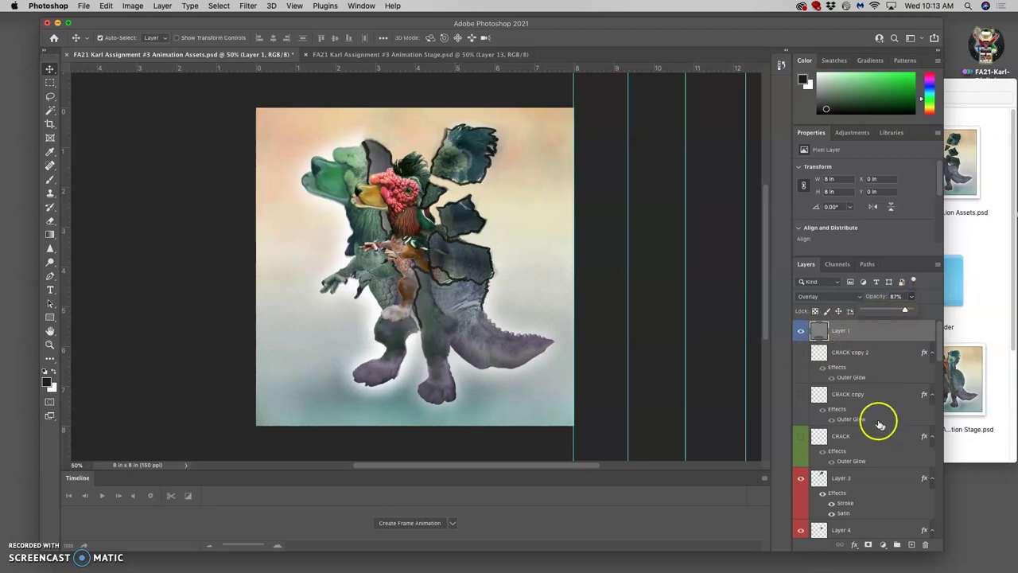
{"action": "scroll", "coordinate": [858, 442], "scroll_direction": "down", "scroll_amount": 5}
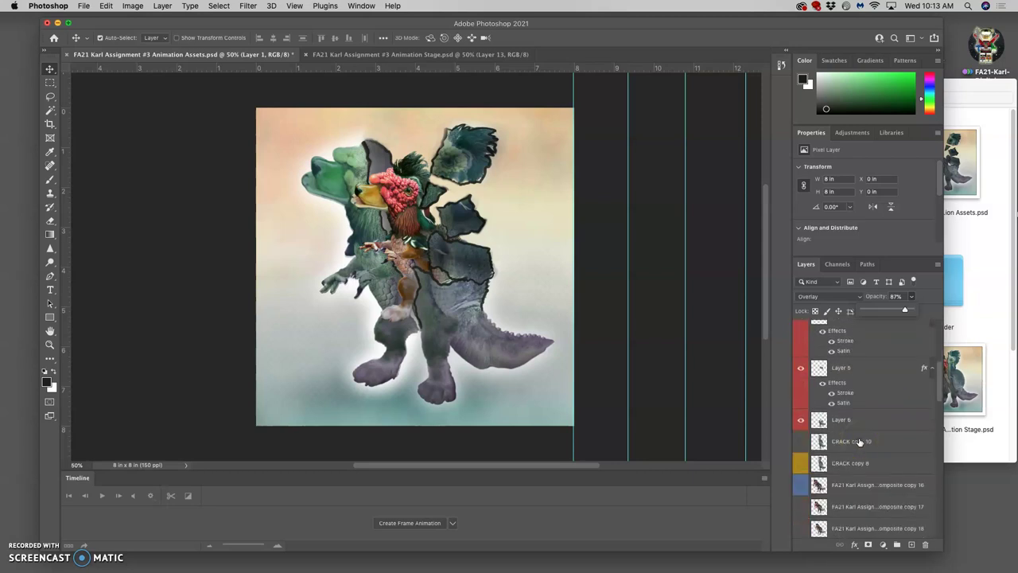
{"action": "left_click", "coordinate": [848, 427]}
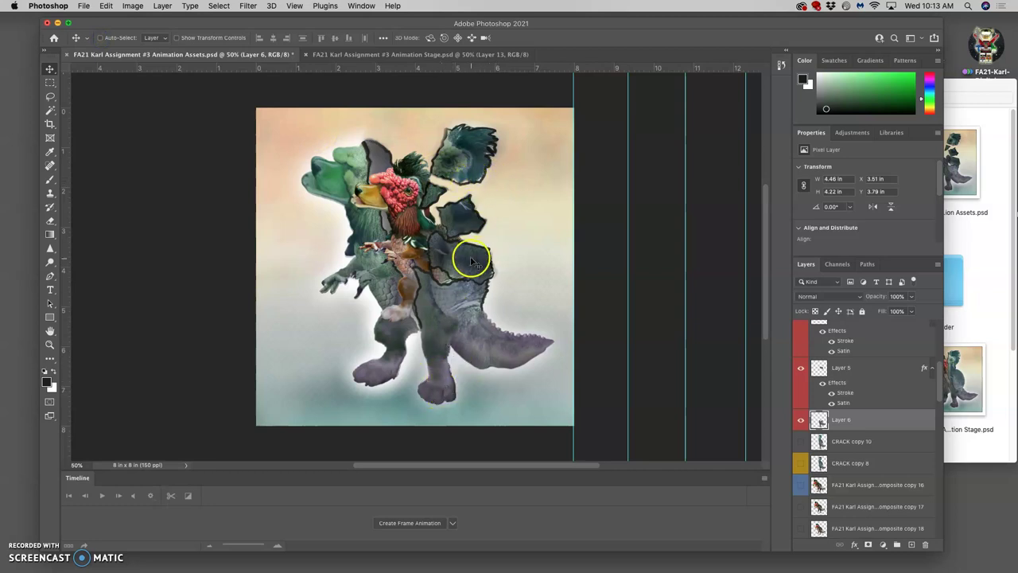
{"action": "left_click_drag", "start_coordinate": [471, 261], "coordinate": [447, 258]}
{"action": "key", "text": "super+z"}
Shift the Layer 5 and Layer 4 shell shards slightly.
{"action": "left_click", "coordinate": [840, 369]}
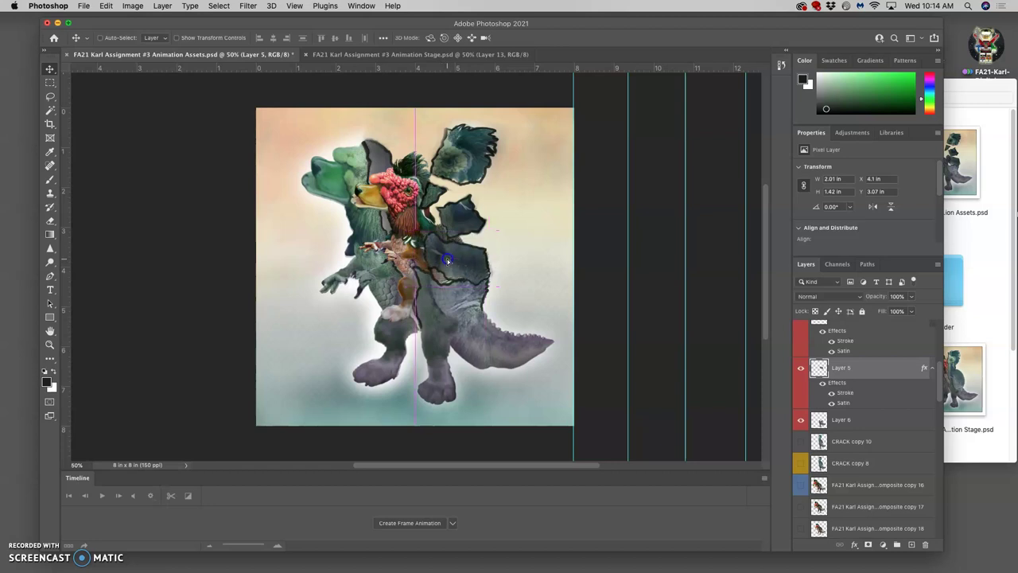
{"action": "left_click", "coordinate": [461, 221]}
{"action": "left_click", "coordinate": [829, 343]}
{"action": "scroll", "coordinate": [843, 340], "scroll_direction": "up", "scroll_amount": 2}
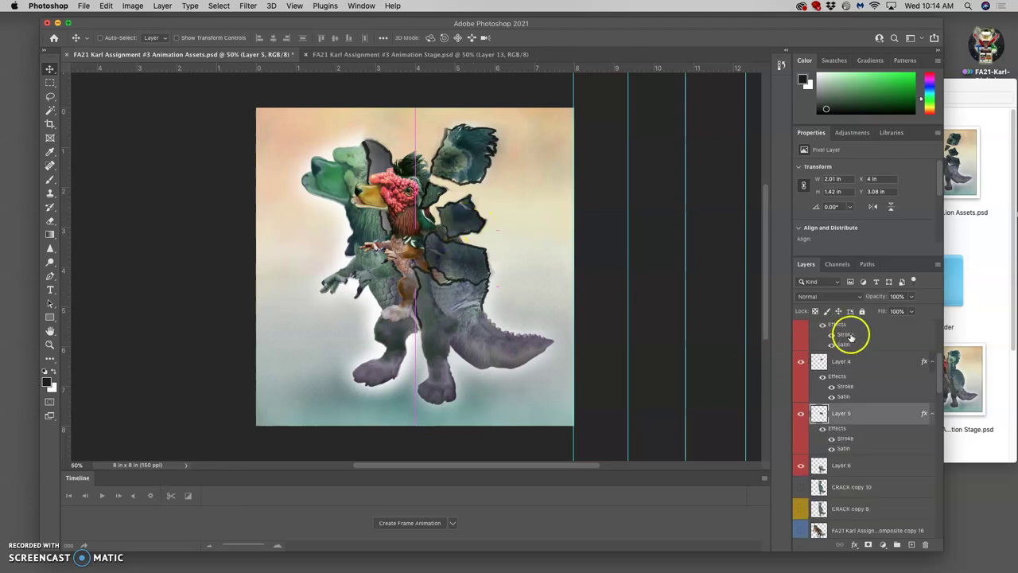
{"action": "left_click", "coordinate": [843, 359]}
{"action": "left_click_drag", "start_coordinate": [448, 226], "coordinate": [447, 229]}
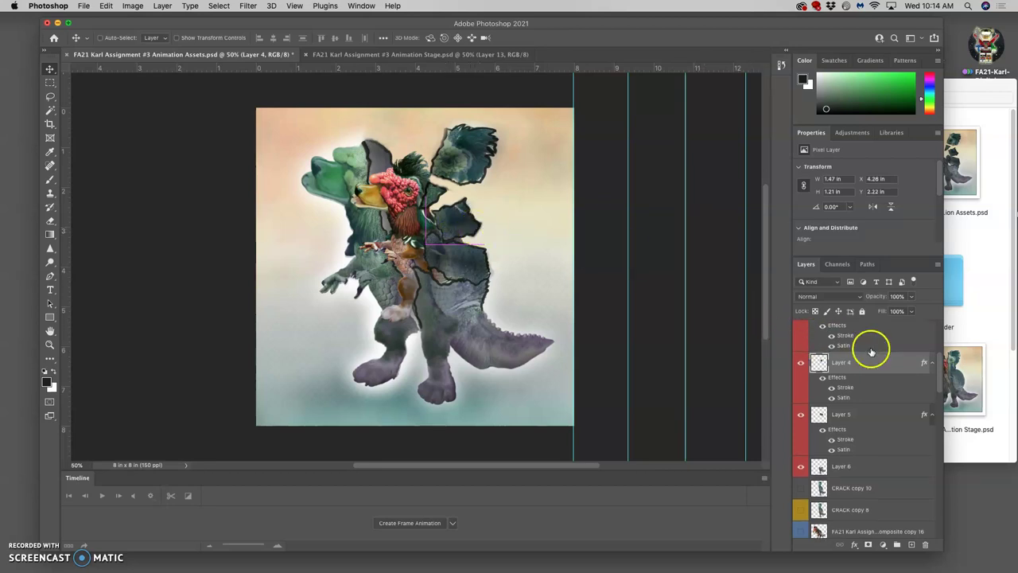
Move Layer 3's upper-right shard down-left toward the head, to X 3.51 in, Y 0.69 in.
{"action": "scroll", "coordinate": [870, 352], "scroll_direction": "down", "scroll_amount": 5}
{"action": "scroll", "coordinate": [870, 350], "scroll_direction": "up", "scroll_amount": 5}
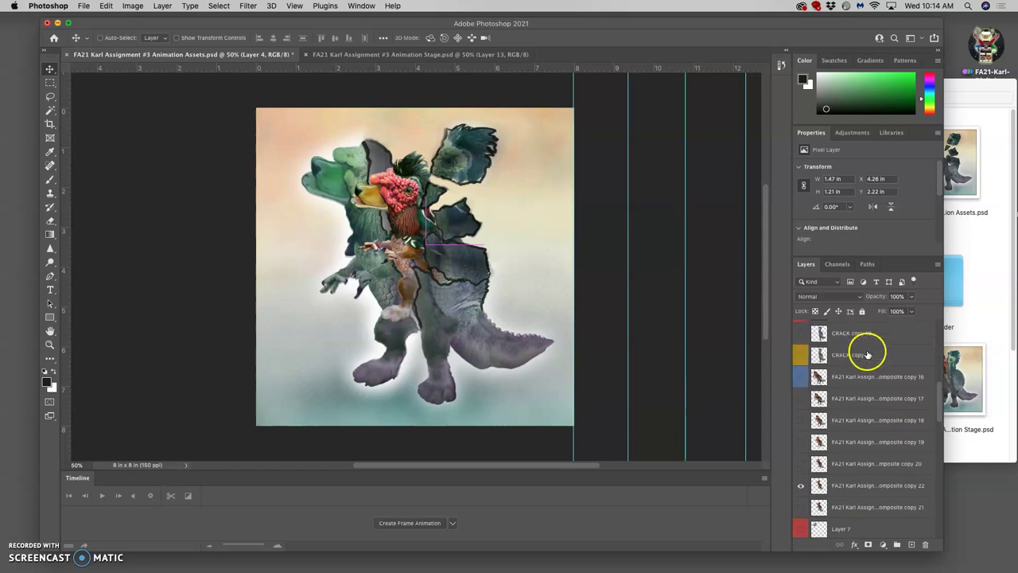
{"action": "scroll", "coordinate": [870, 347], "scroll_direction": "up", "scroll_amount": 1}
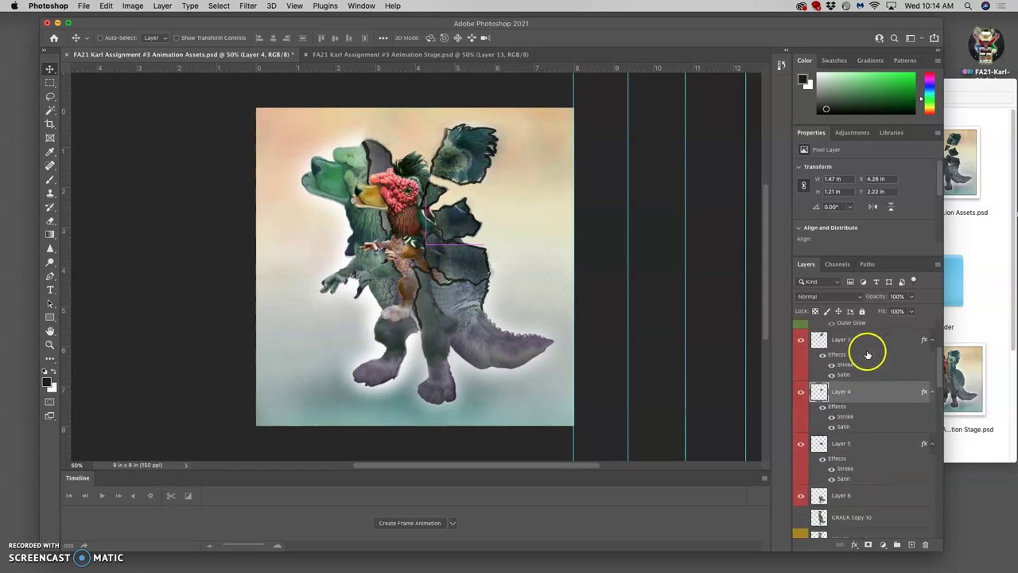
{"action": "left_click", "coordinate": [859, 344]}
{"action": "left_click_drag", "start_coordinate": [462, 162], "coordinate": [441, 184]}
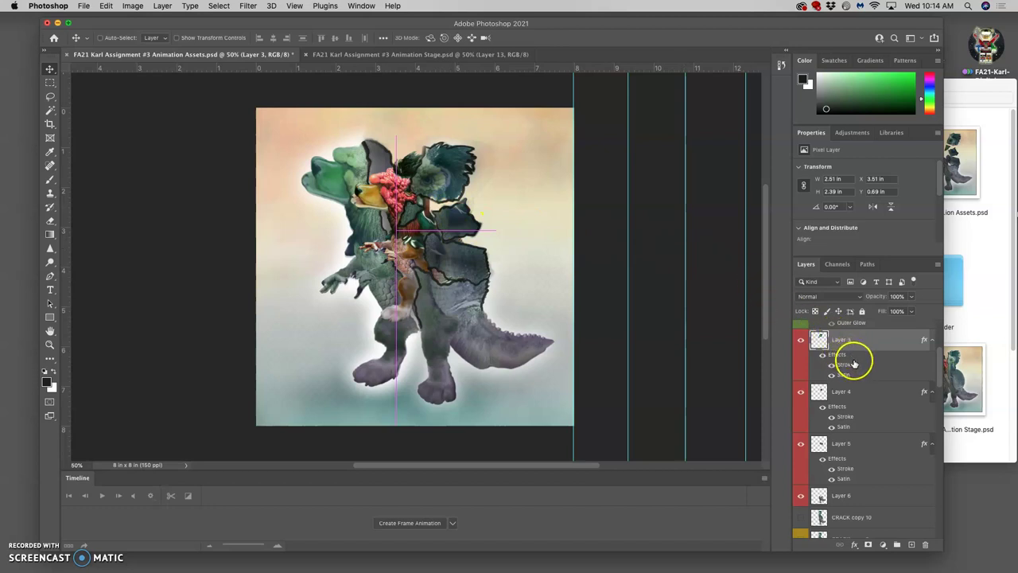
{"action": "scroll", "coordinate": [853, 364], "scroll_direction": "up", "scroll_amount": 1}
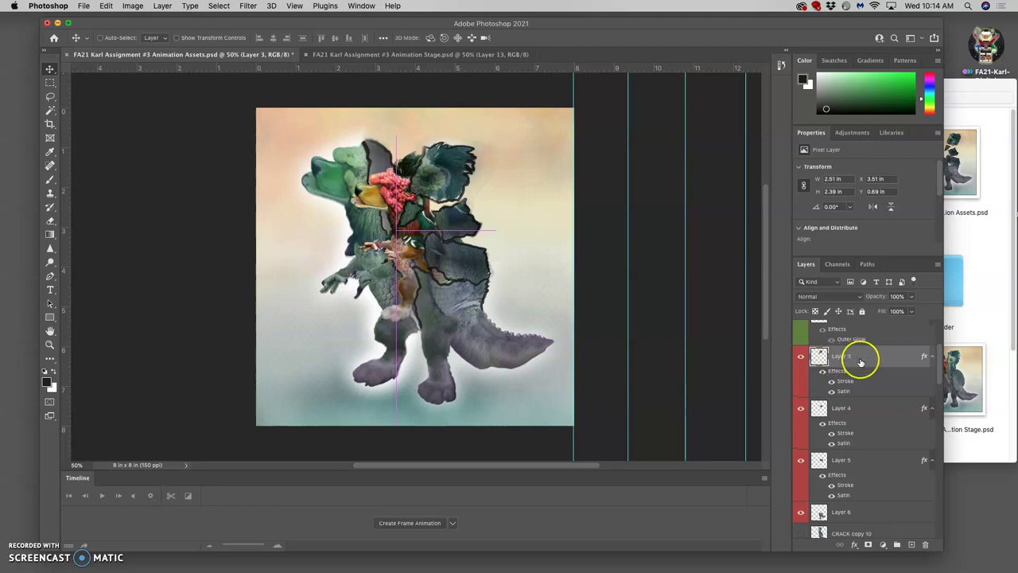
{"action": "scroll", "coordinate": [855, 361], "scroll_direction": "down", "scroll_amount": 5}
{"action": "scroll", "coordinate": [860, 361], "scroll_direction": "down", "scroll_amount": 10}
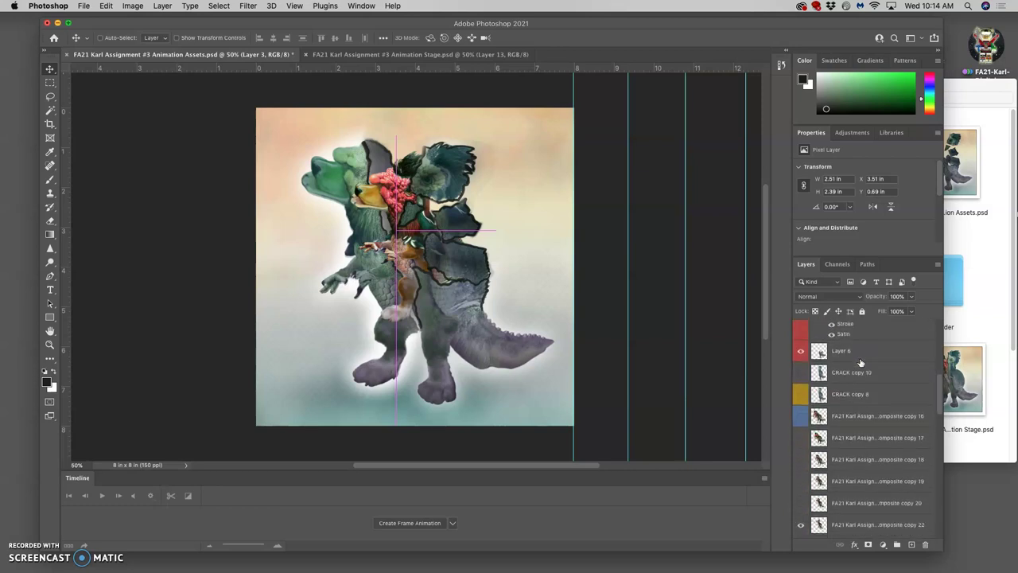
{"action": "scroll", "coordinate": [859, 362], "scroll_direction": "up", "scroll_amount": 2}
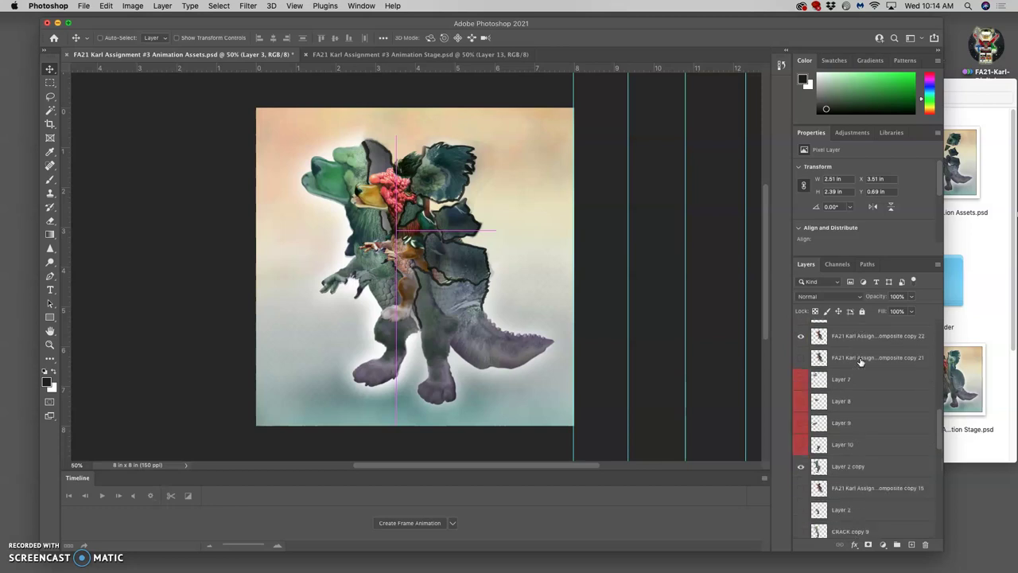
Show Layers 10 and 9, hide Layer 2 copy, and move the Layer 9 arm right.
{"action": "left_click", "coordinate": [802, 350]}
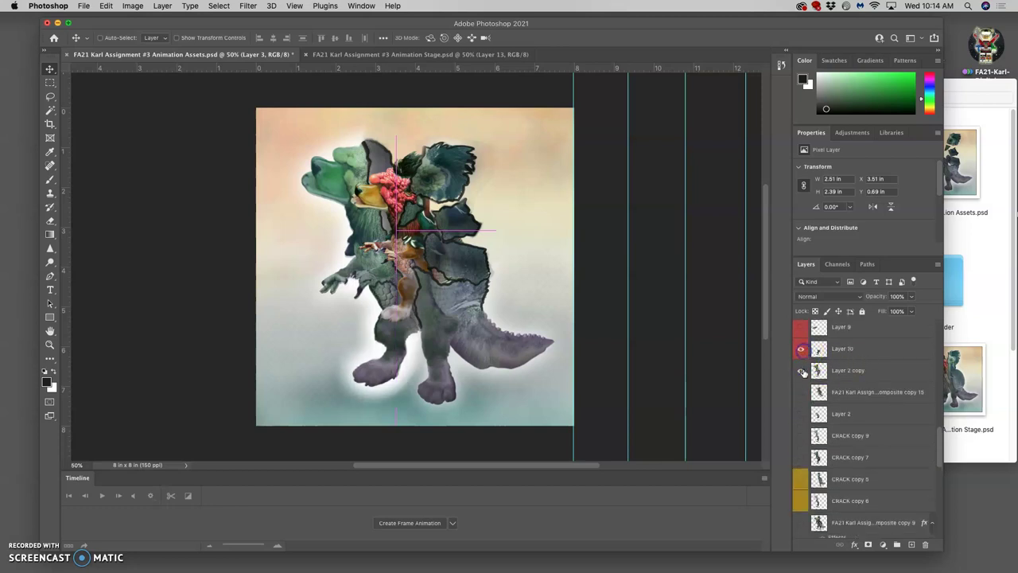
{"action": "left_click", "coordinate": [802, 371]}
{"action": "left_click", "coordinate": [801, 332]}
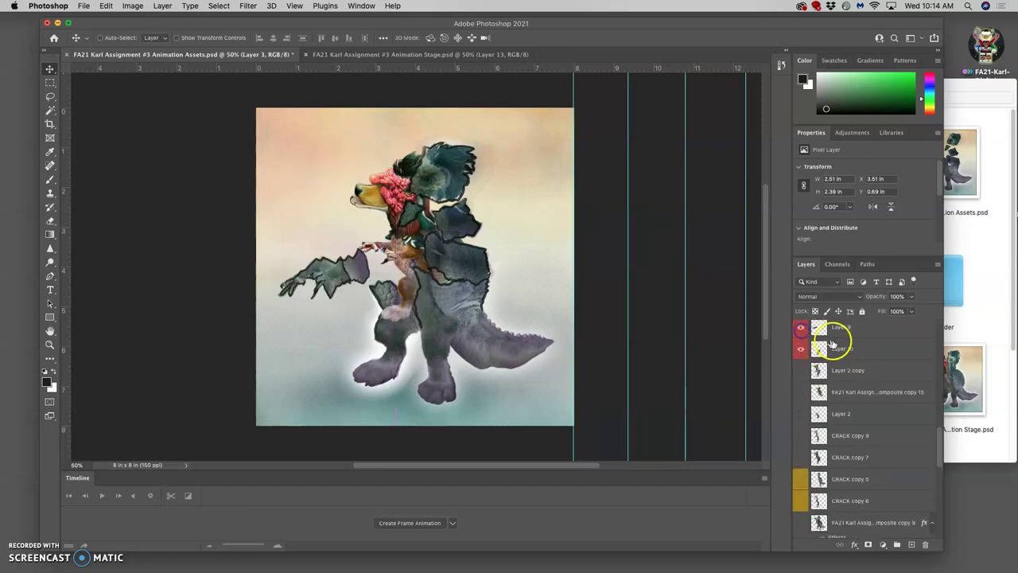
{"action": "scroll", "coordinate": [833, 342], "scroll_direction": "up", "scroll_amount": 1}
{"action": "left_click", "coordinate": [842, 341]}
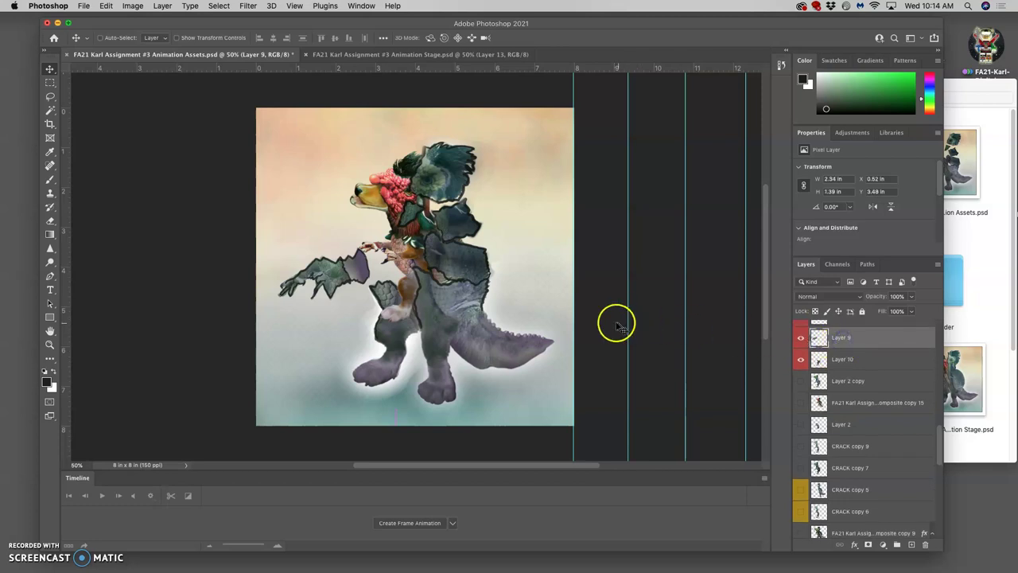
{"action": "left_click_drag", "start_coordinate": [328, 276], "coordinate": [365, 267]}
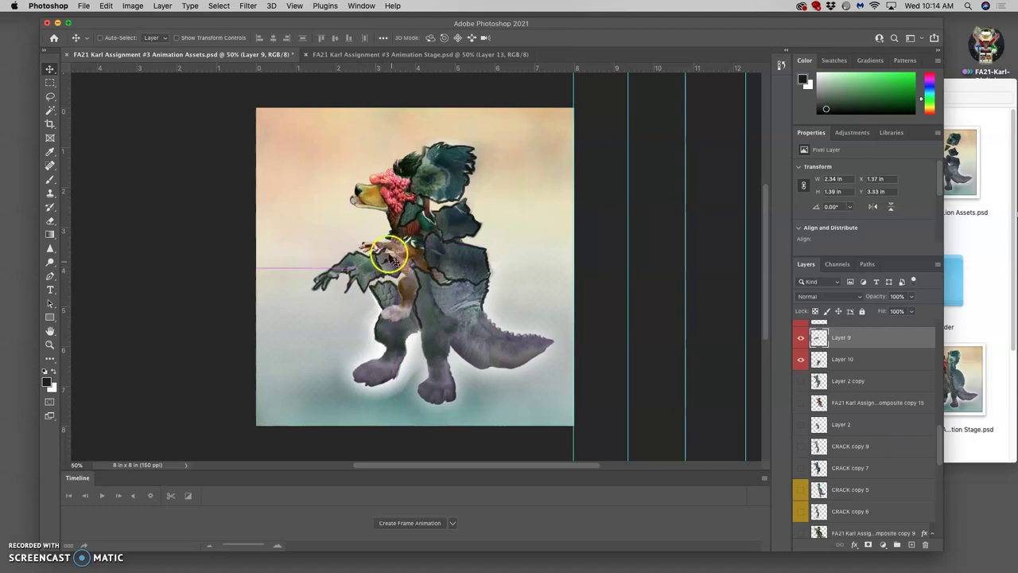
Show Layers 8 and 7, lowering Layer 7's leaf shard to X 0.82 in, Y 0.8 in.
{"action": "scroll", "coordinate": [843, 358], "scroll_direction": "up", "scroll_amount": 2}
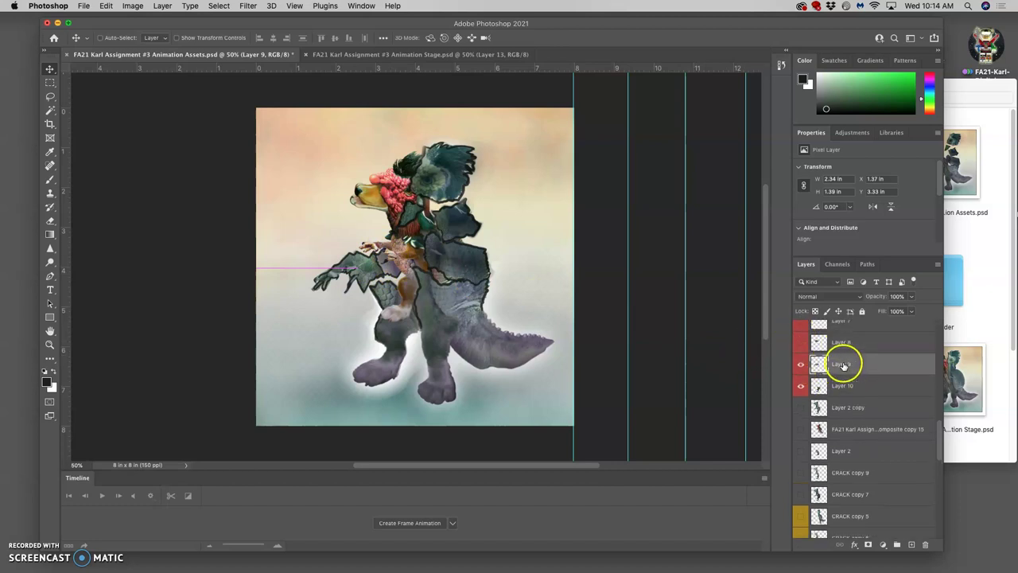
{"action": "left_click", "coordinate": [801, 347]}
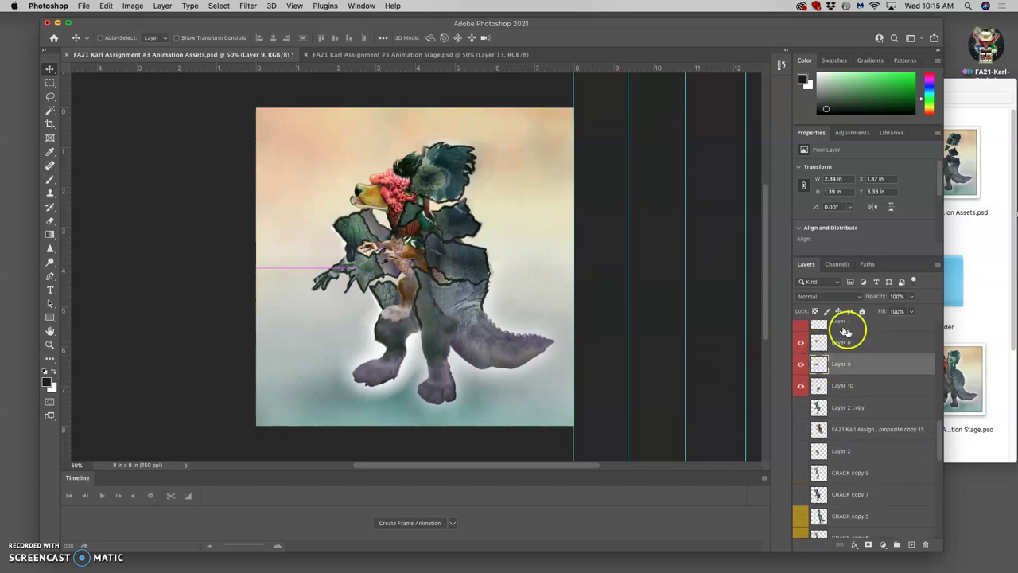
{"action": "scroll", "coordinate": [843, 354], "scroll_direction": "up", "scroll_amount": 1}
{"action": "left_click", "coordinate": [801, 339]}
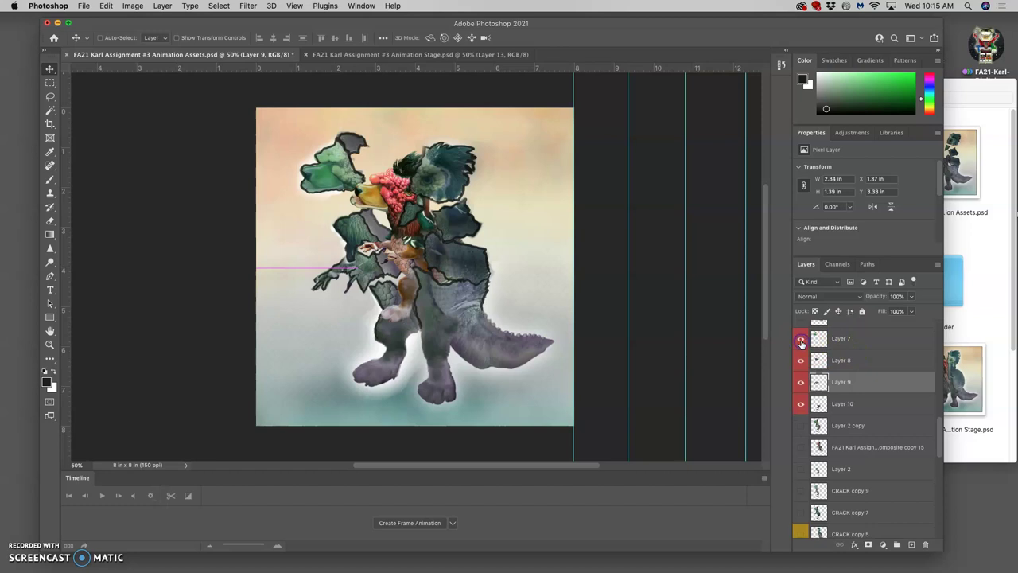
{"action": "left_click", "coordinate": [844, 338]}
{"action": "left_click_drag", "start_coordinate": [337, 164], "coordinate": [340, 183]}
Rotate Layer 7's green leaf shard about 11° and lift it to X 0.74 in, Y 0.8 in.
{"action": "key", "text": "ctrl+t"}
{"action": "left_click", "coordinate": [373, 170]}
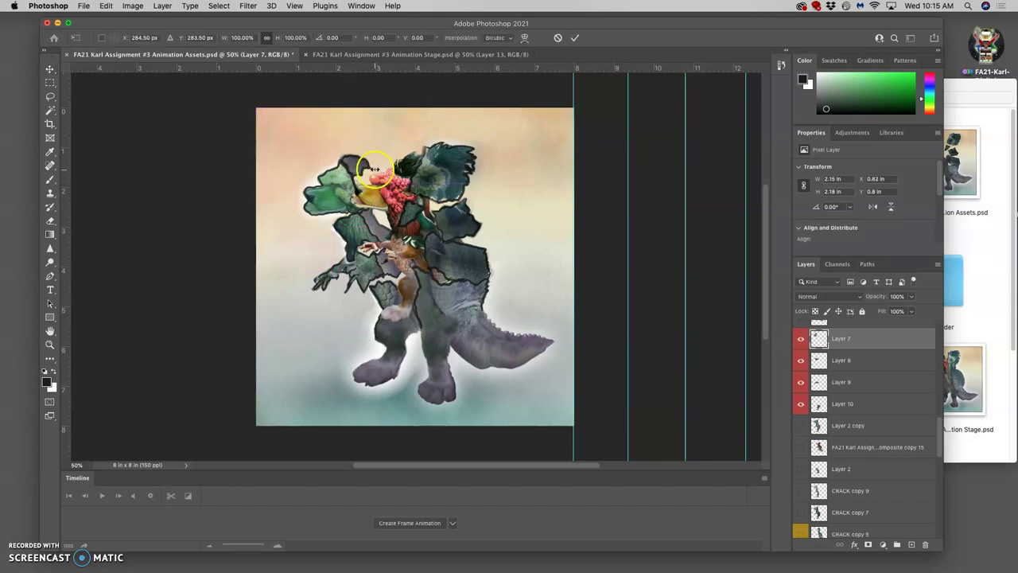
{"action": "left_click", "coordinate": [358, 166]}
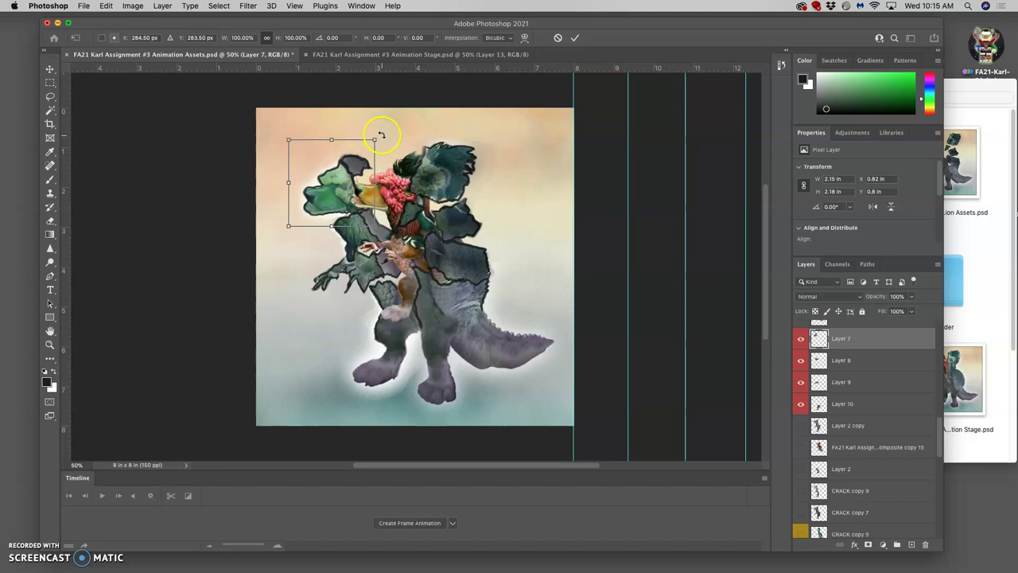
{"action": "left_click_drag", "start_coordinate": [380, 136], "coordinate": [386, 148]}
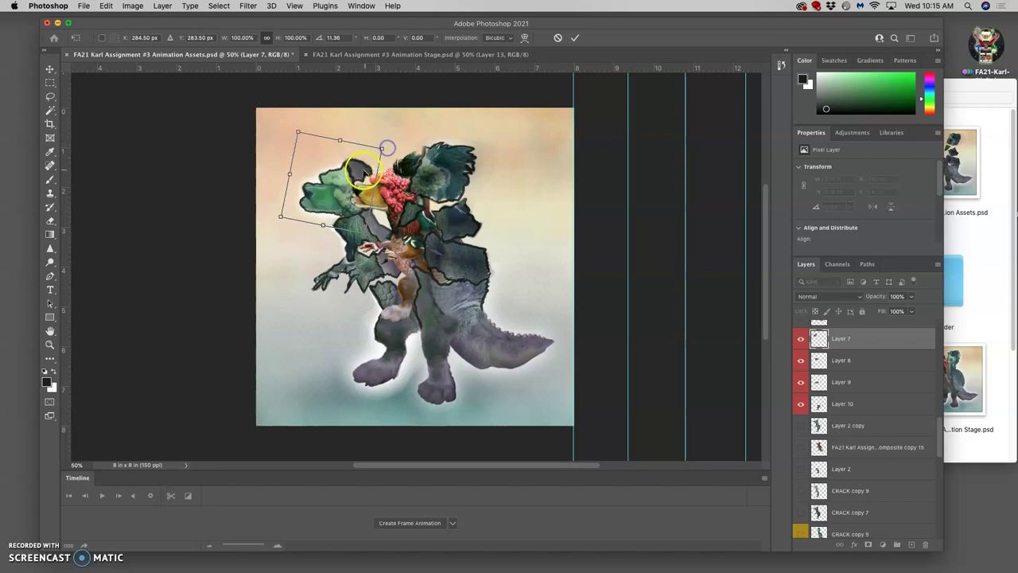
{"action": "left_click_drag", "start_coordinate": [345, 181], "coordinate": [343, 179]}
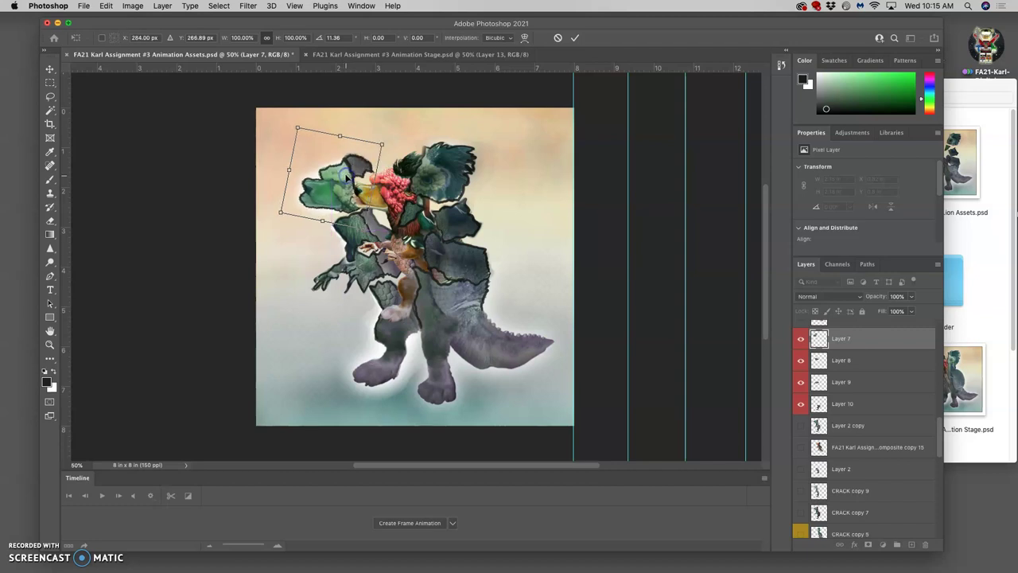
{"action": "key", "text": "Return"}
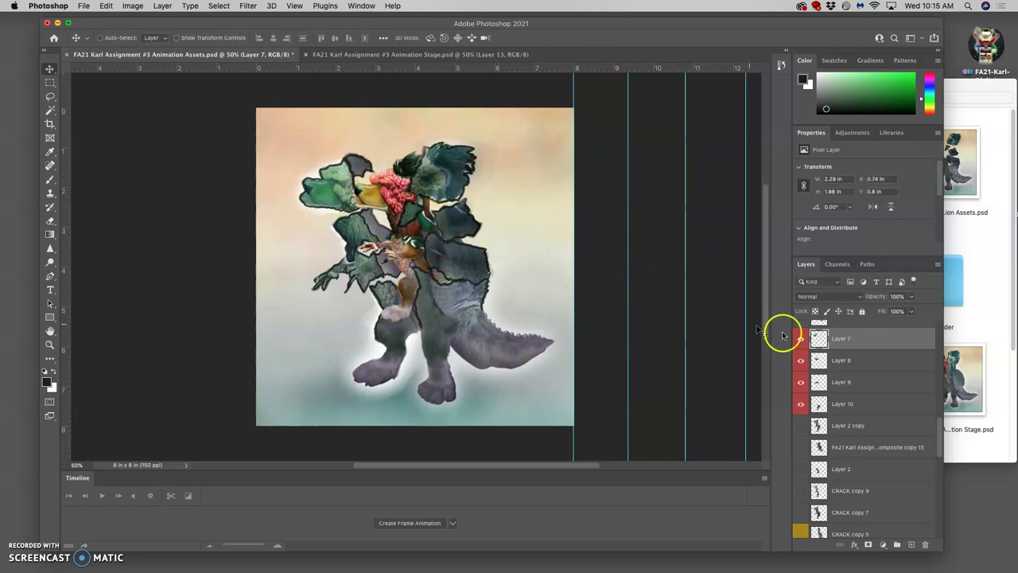
{"action": "left_click", "coordinate": [414, 56]}
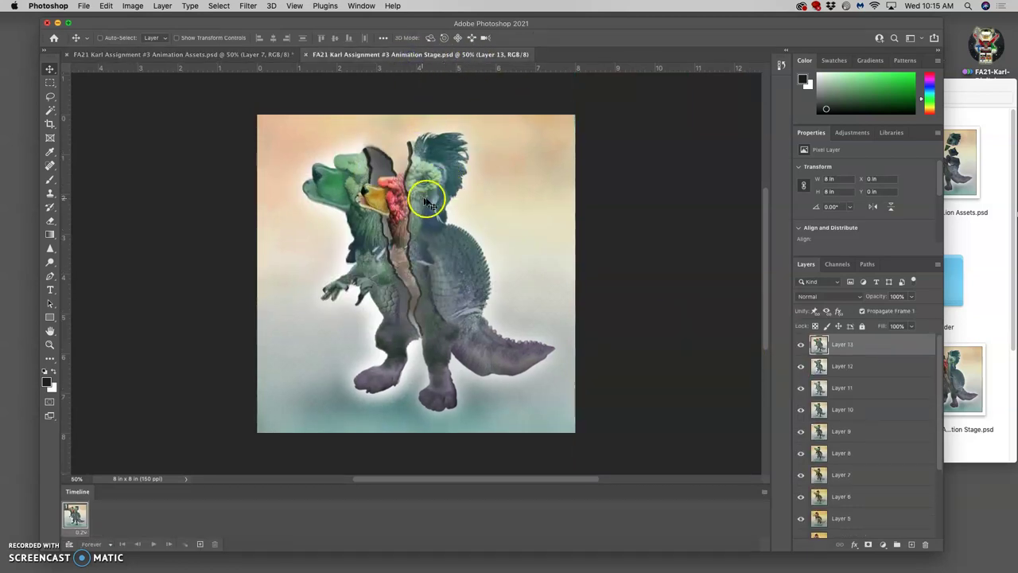
{"action": "left_click", "coordinate": [230, 56]}
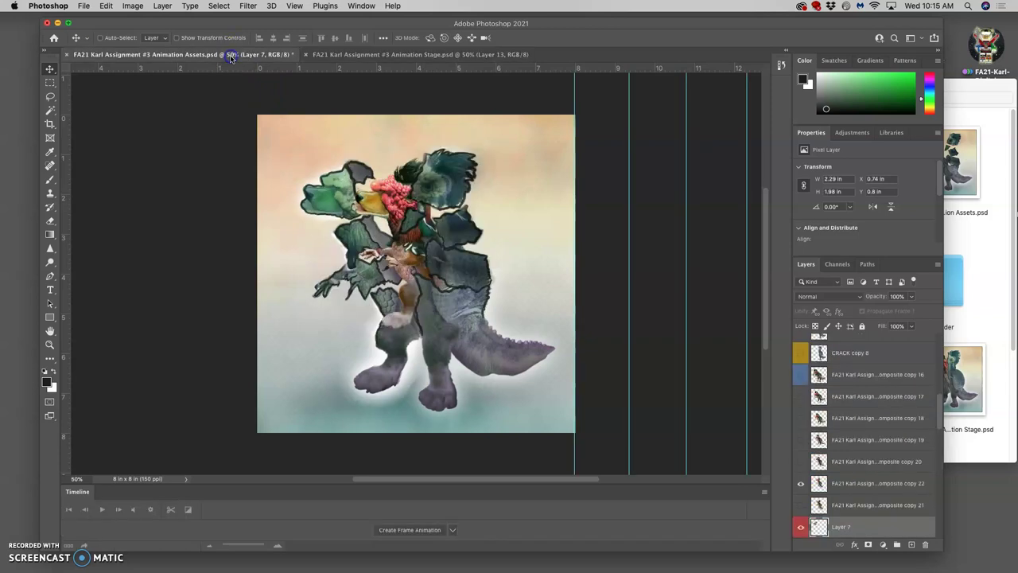
{"action": "left_click_drag", "start_coordinate": [396, 147], "coordinate": [453, 236]}
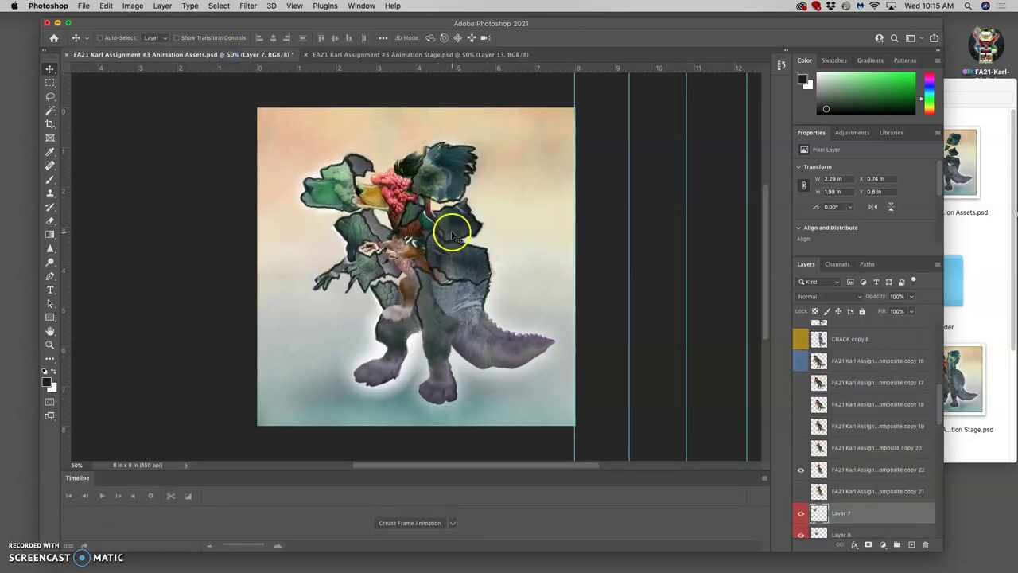
{"action": "left_click", "coordinate": [404, 54]}
{"action": "left_click", "coordinate": [264, 55]}
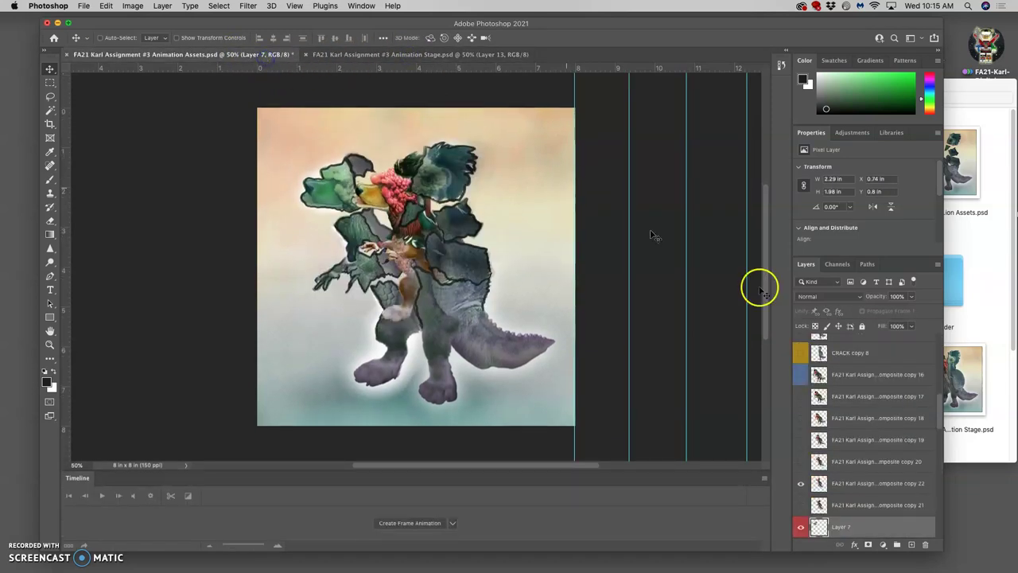
{"action": "scroll", "coordinate": [876, 407], "scroll_direction": "up", "scroll_amount": 3}
{"action": "scroll", "coordinate": [877, 405], "scroll_direction": "up", "scroll_amount": 5}
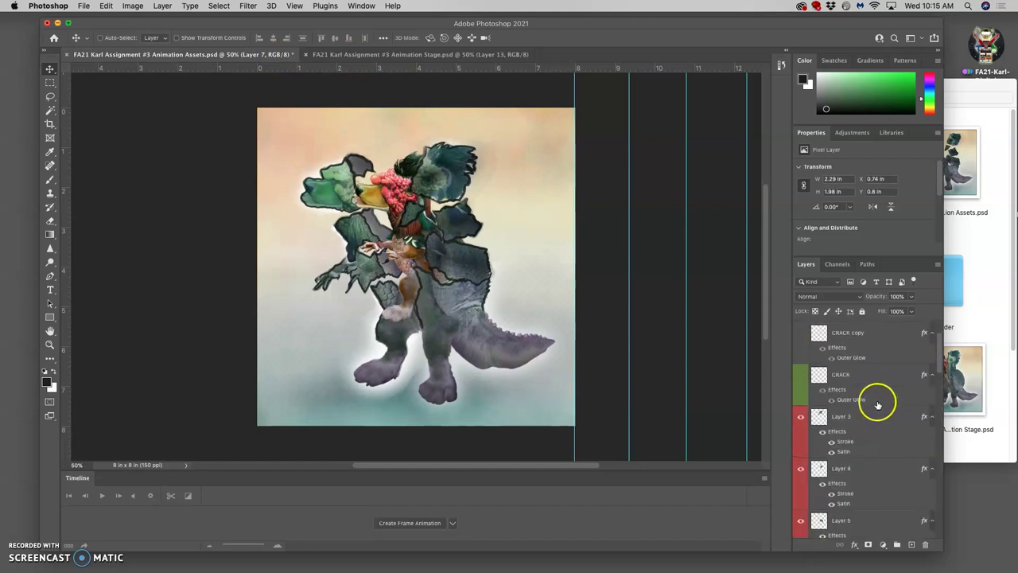
{"action": "scroll", "coordinate": [870, 414], "scroll_direction": "down", "scroll_amount": 10}
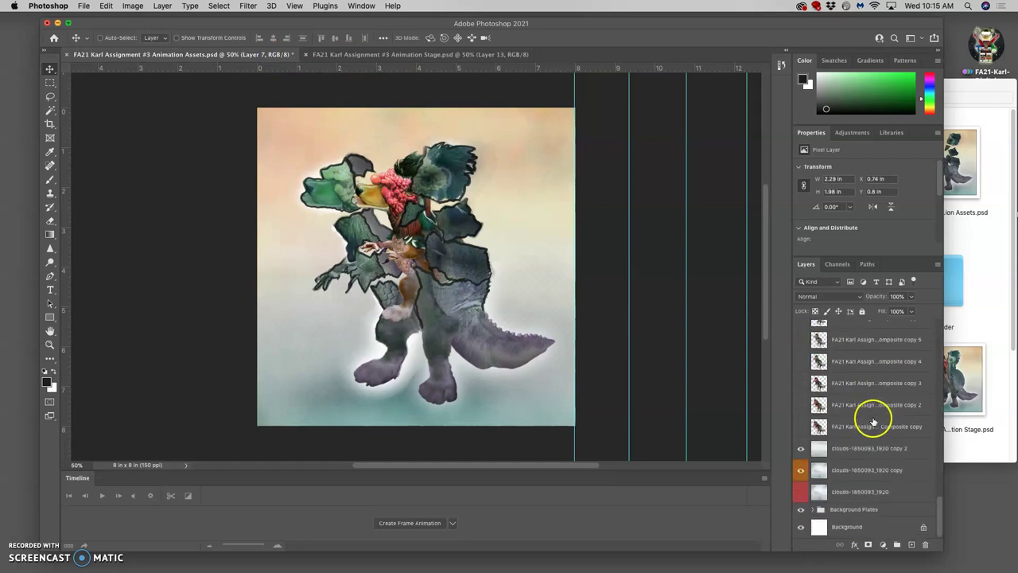
Slide the clouds-1850093_1920 copy 2 layer sideways with Free Transform.
{"action": "left_click", "coordinate": [866, 448]}
{"action": "key", "text": "super+t"}
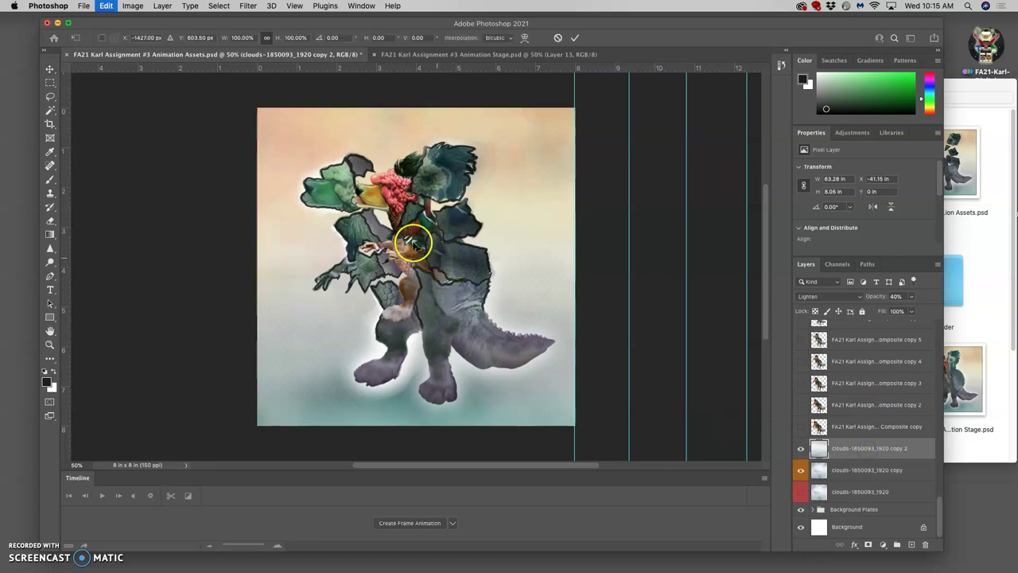
{"action": "left_click_drag", "start_coordinate": [529, 228], "coordinate": [562, 225]}
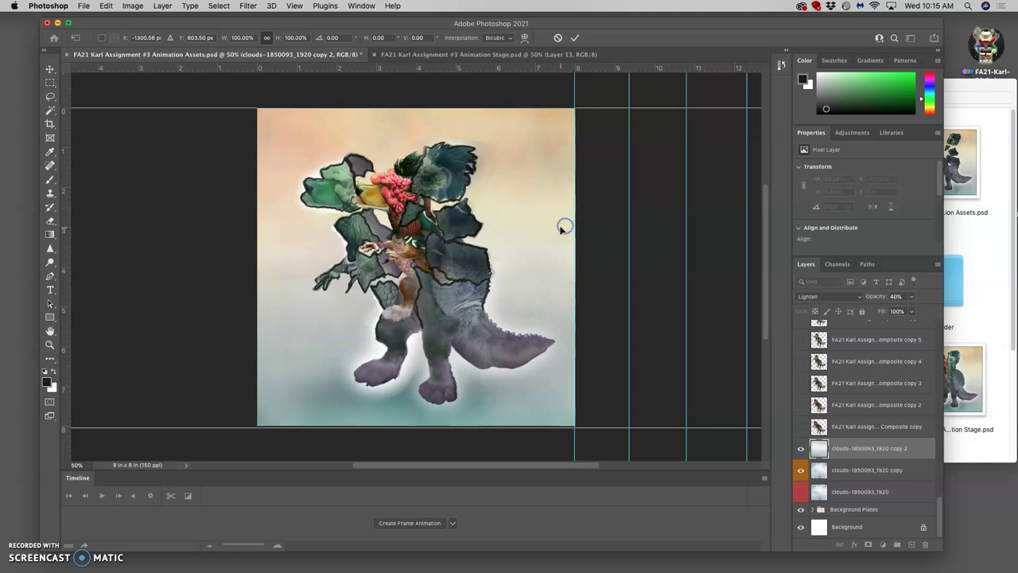
{"action": "left_click", "coordinate": [845, 468]}
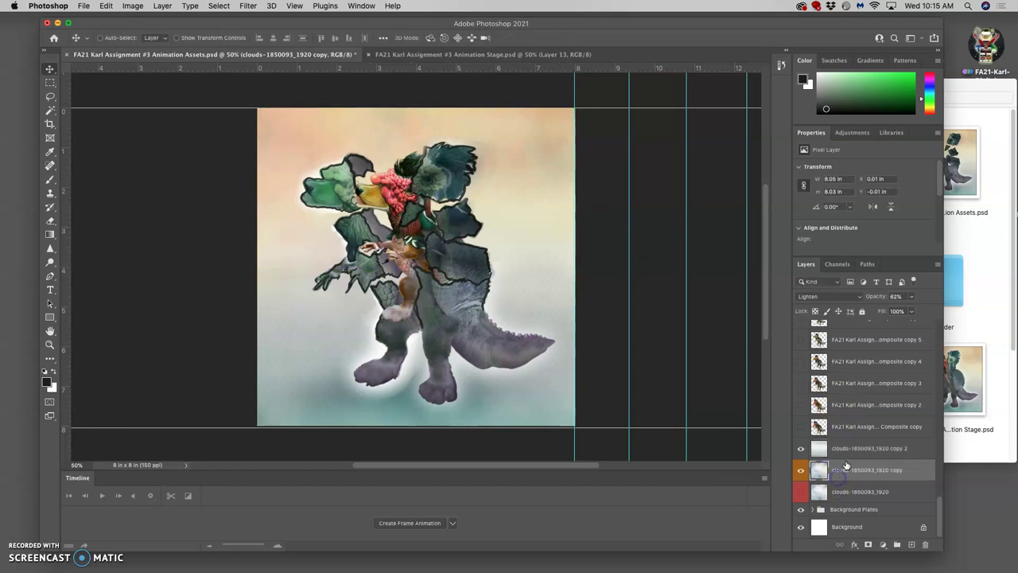
Set the clouds copy layer to 64% opacity, comparing against the Animation Stage file.
{"action": "left_click", "coordinate": [912, 297]}
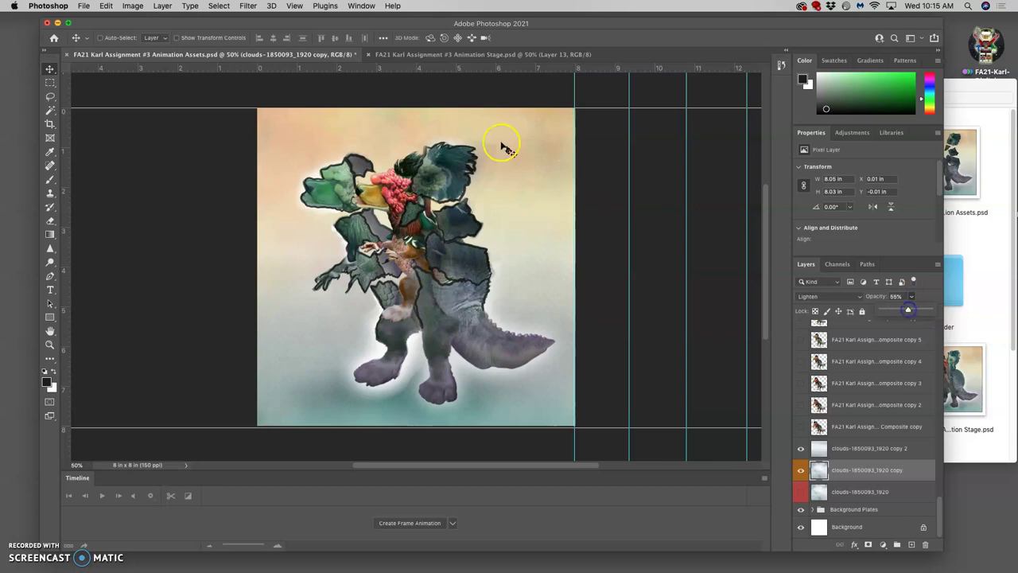
{"action": "left_click", "coordinate": [462, 54]}
{"action": "left_click", "coordinate": [320, 55]}
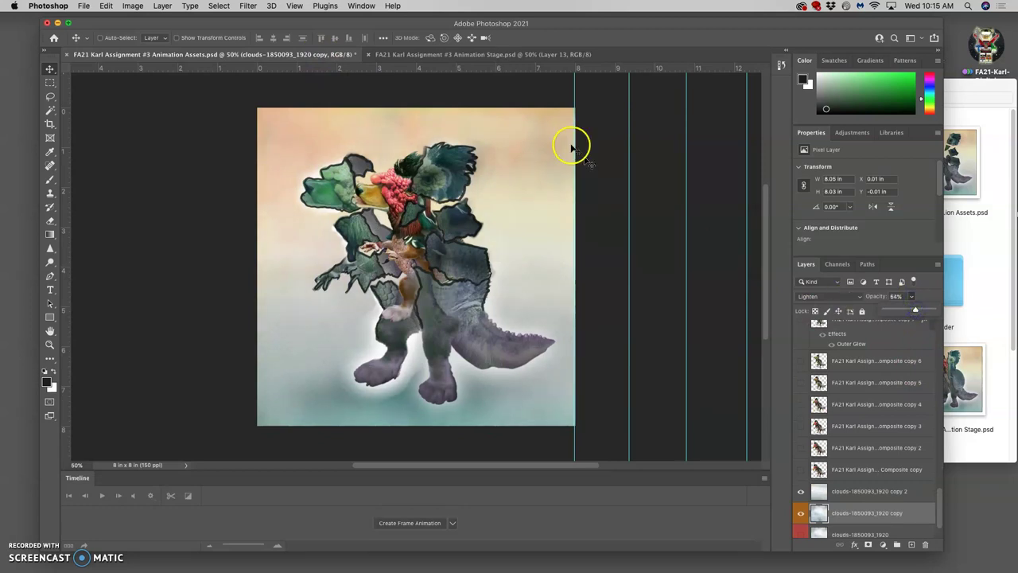
{"action": "left_click", "coordinate": [484, 56]}
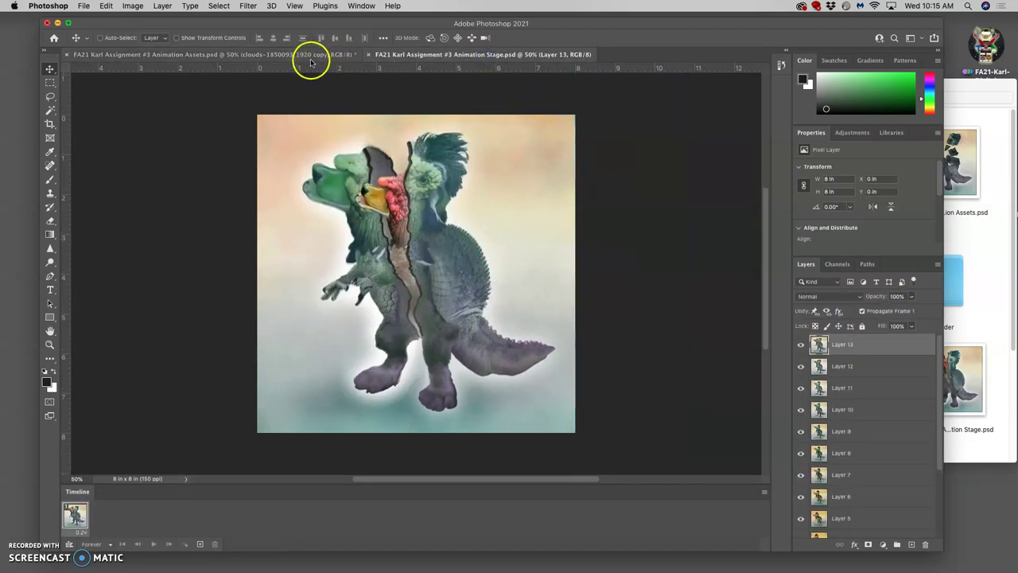
{"action": "left_click", "coordinate": [311, 56]}
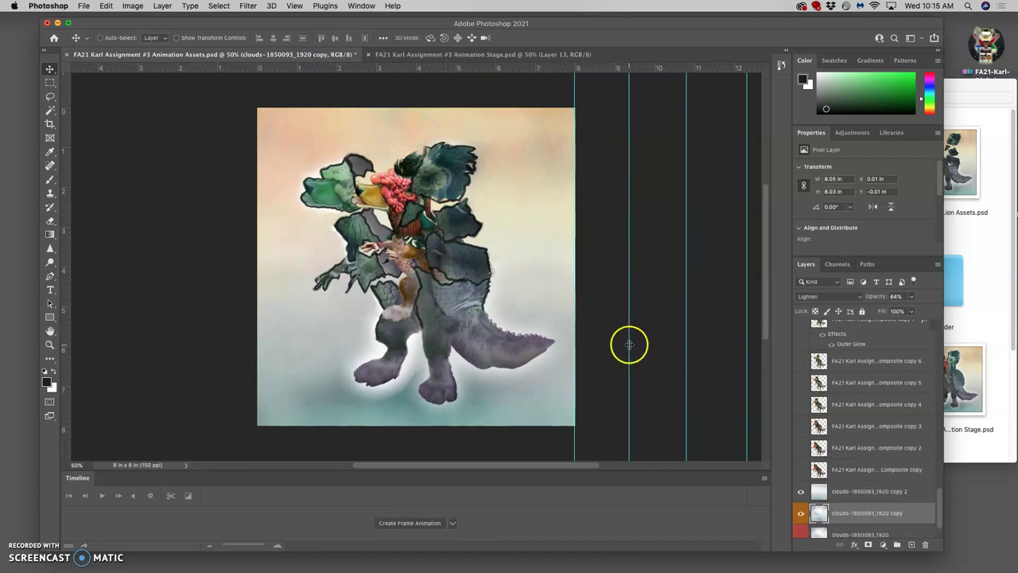
From Layer 1, stamp all visible layers into new Layer 11 and select the whole canvas.
{"action": "scroll", "coordinate": [843, 443], "scroll_direction": "up", "scroll_amount": 10}
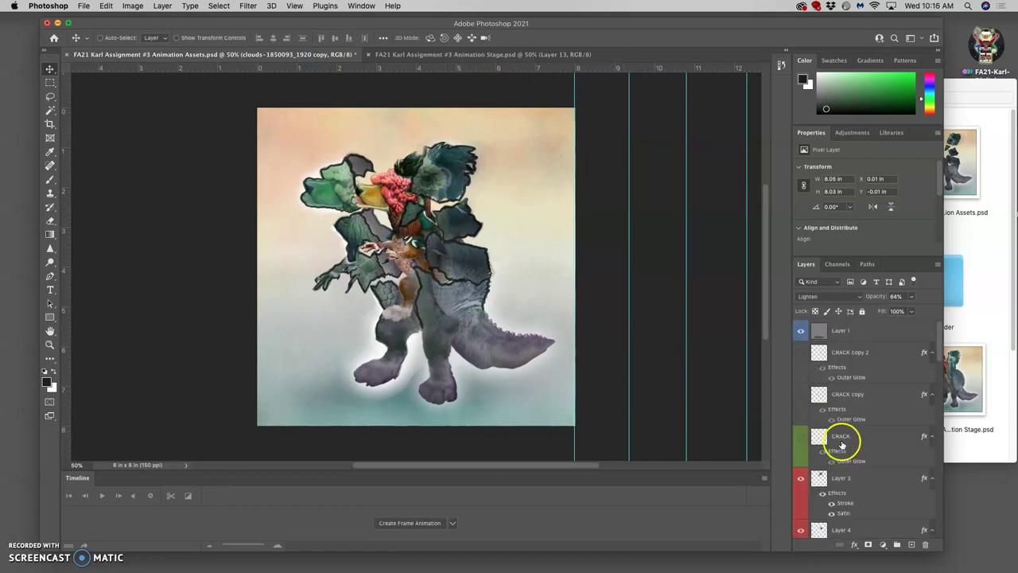
{"action": "left_click", "coordinate": [860, 337]}
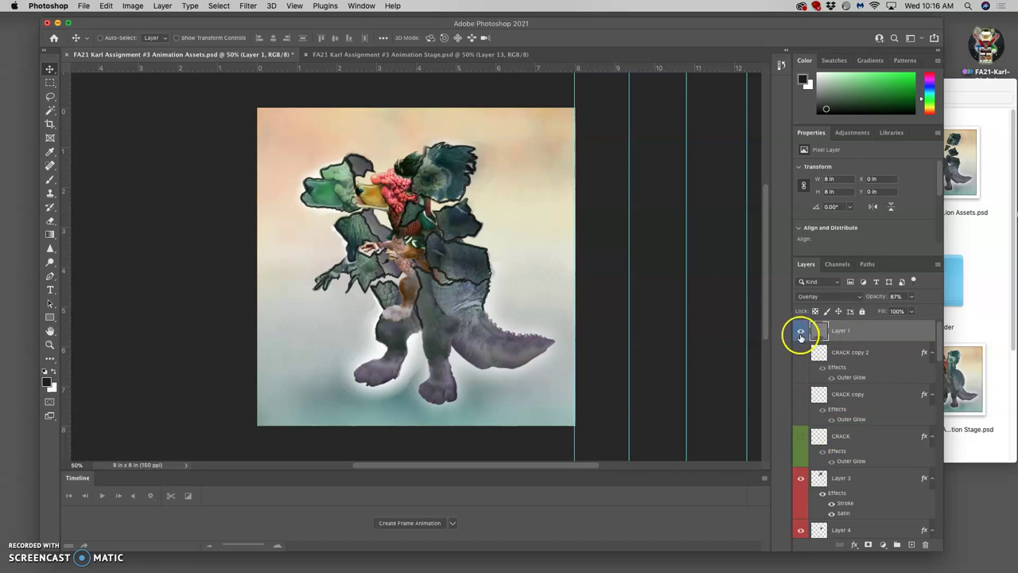
{"action": "left_click", "coordinate": [162, 5]}
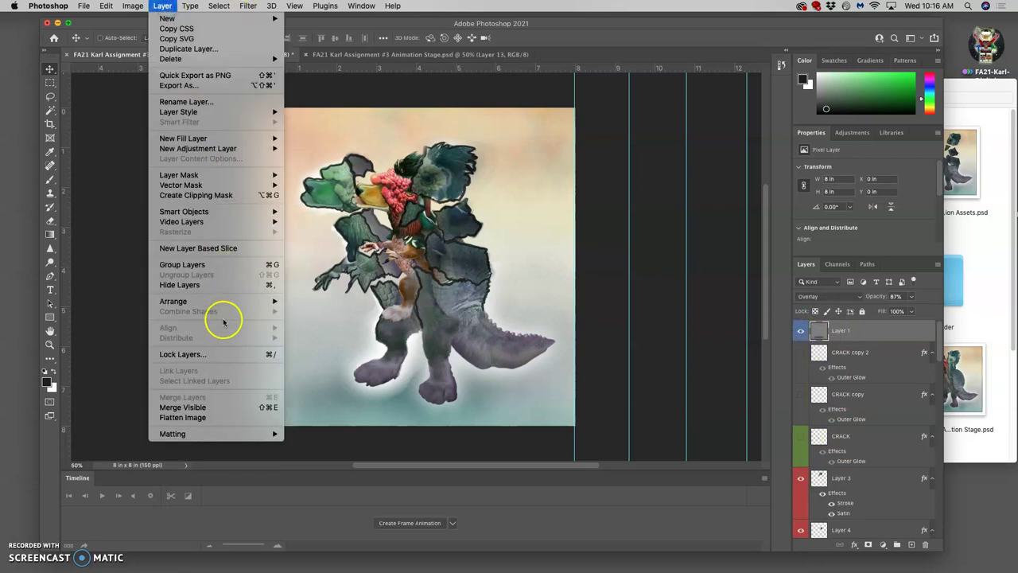
{"action": "left_click", "coordinate": [217, 408]}
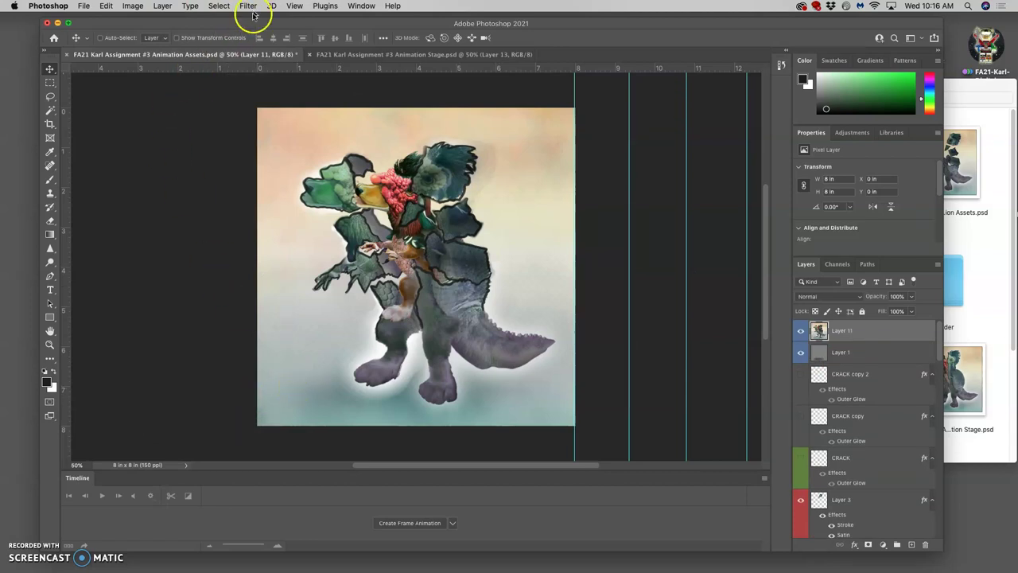
{"action": "left_click", "coordinate": [221, 6]}
{"action": "left_click", "coordinate": [222, 18]}
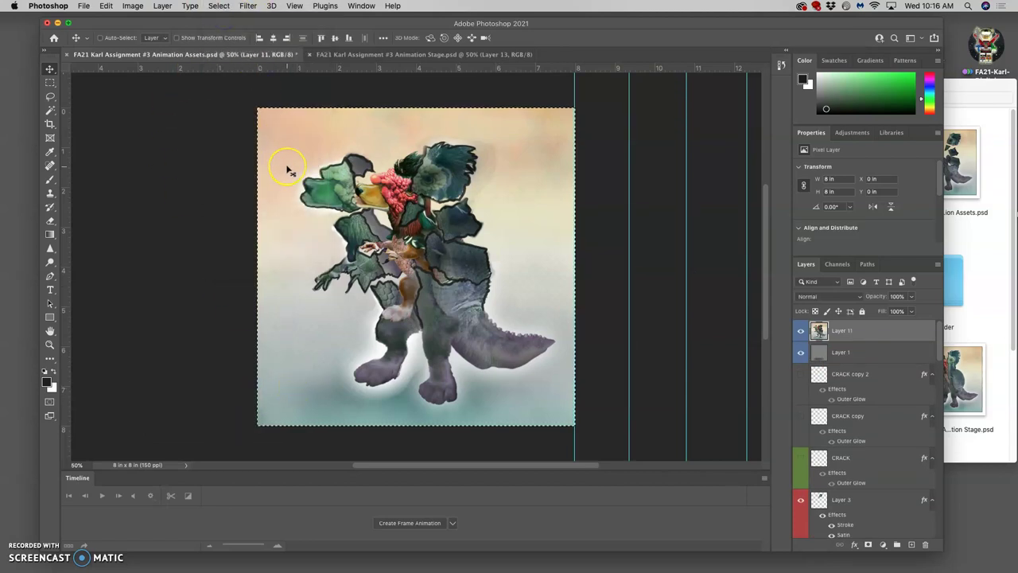
Paste the merged frame into Animation Stage as Layer 14 and toggle frame layers to compare.
{"action": "left_click", "coordinate": [396, 53]}
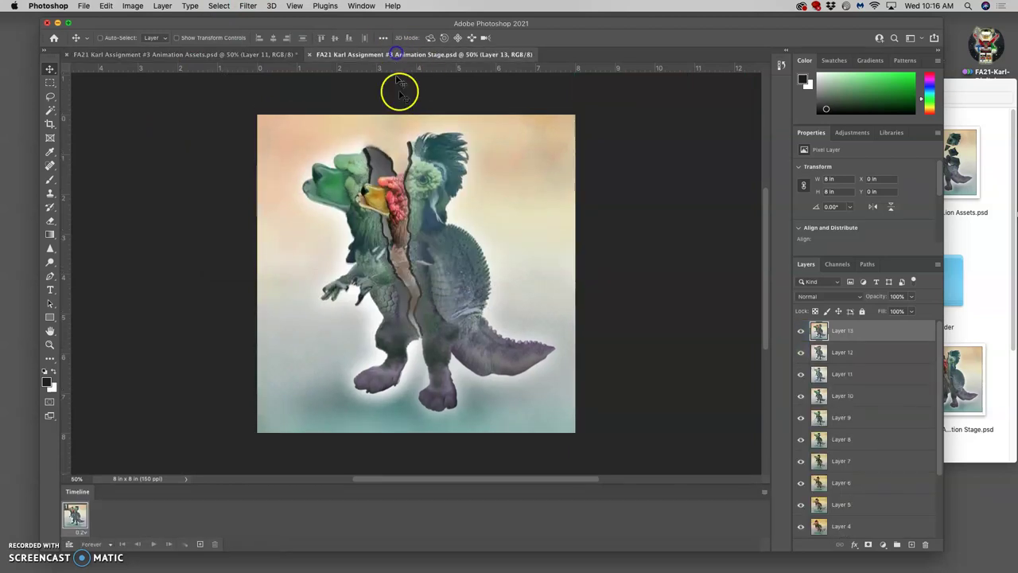
{"action": "key", "text": "super+v"}
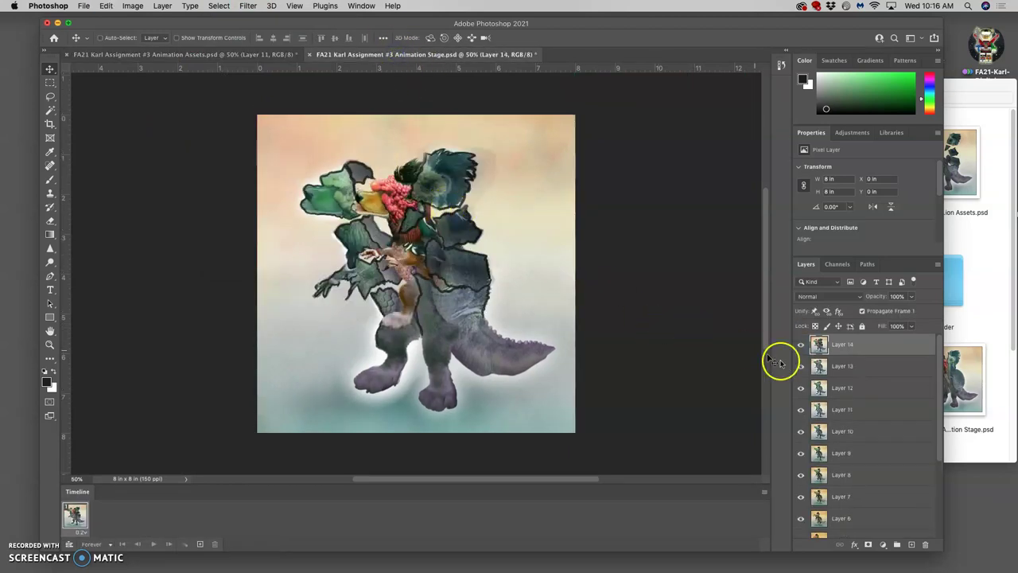
{"action": "left_click", "coordinate": [801, 344]}
{"action": "left_click", "coordinate": [801, 365]}
{"action": "left_click", "coordinate": [801, 365]}
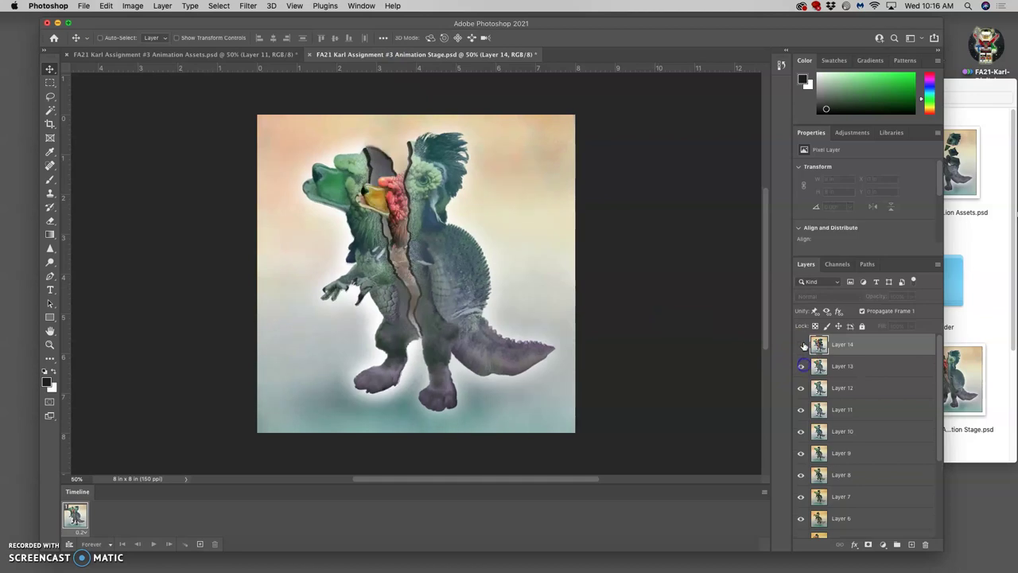
{"action": "left_click", "coordinate": [800, 343]}
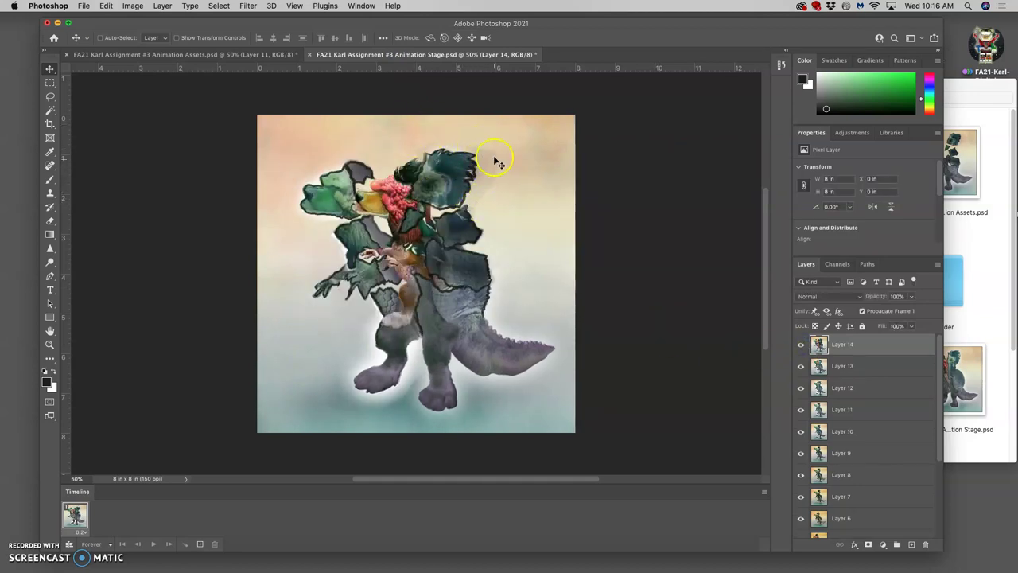
In Animation Assets, remove the temporary Layer 11, then check and select Layer 3.
{"action": "left_click", "coordinate": [238, 54]}
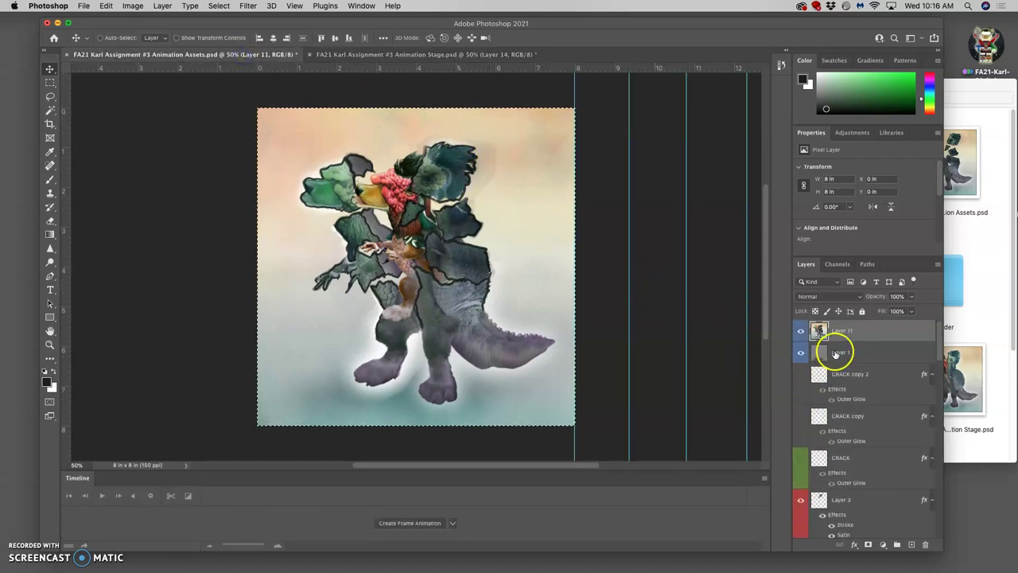
{"action": "left_click_drag", "start_coordinate": [838, 352], "coordinate": [833, 344]}
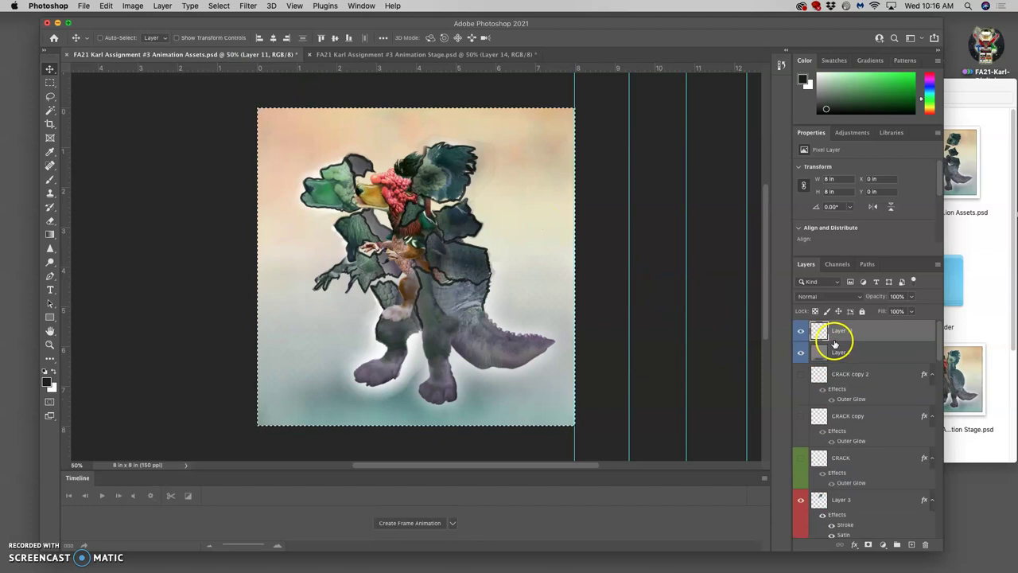
{"action": "key", "text": "ctrl+z"}
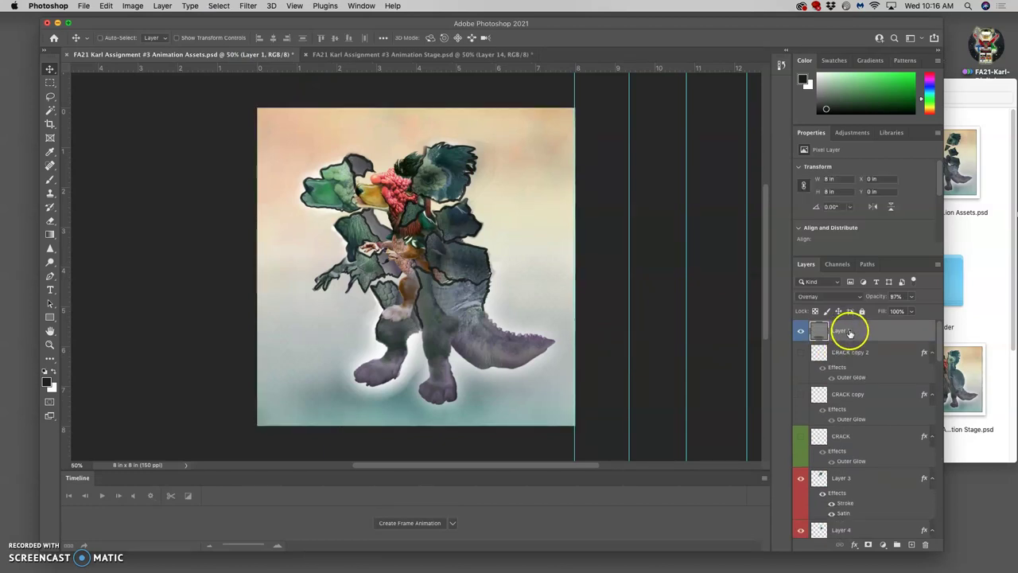
{"action": "scroll", "coordinate": [859, 374], "scroll_direction": "down", "scroll_amount": 4}
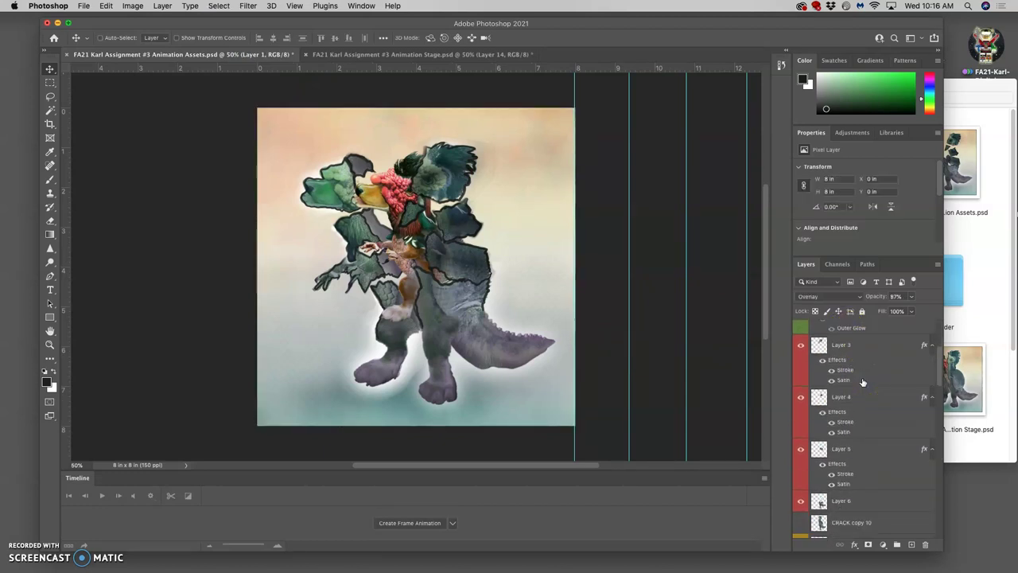
{"action": "left_click", "coordinate": [801, 346]}
{"action": "left_click", "coordinate": [801, 347]}
{"action": "left_click", "coordinate": [819, 346]}
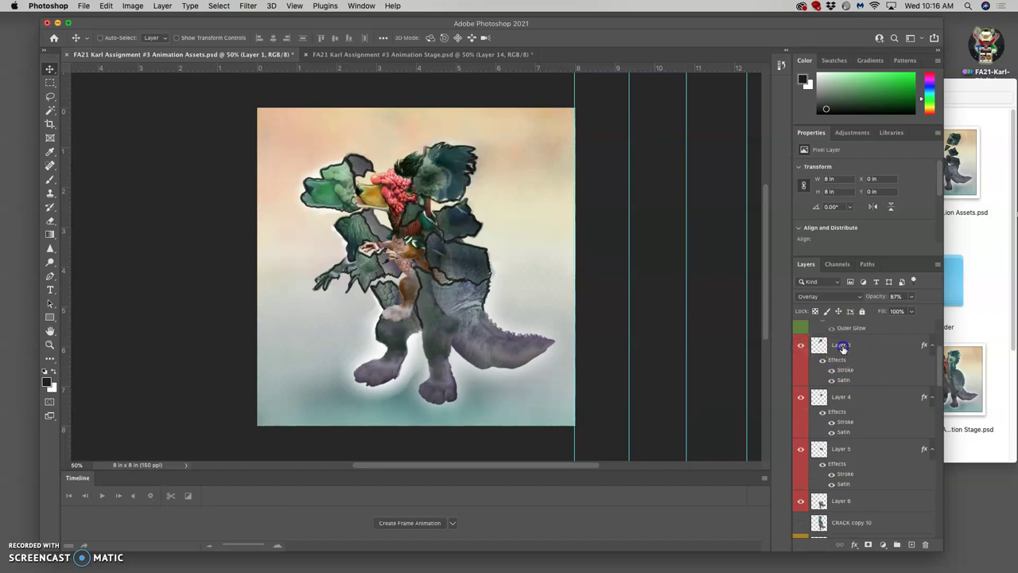
Soft-erase Layer 3's shard edge near the creature's head with a 34% opacity brush eraser.
{"action": "left_click", "coordinate": [49, 222]}
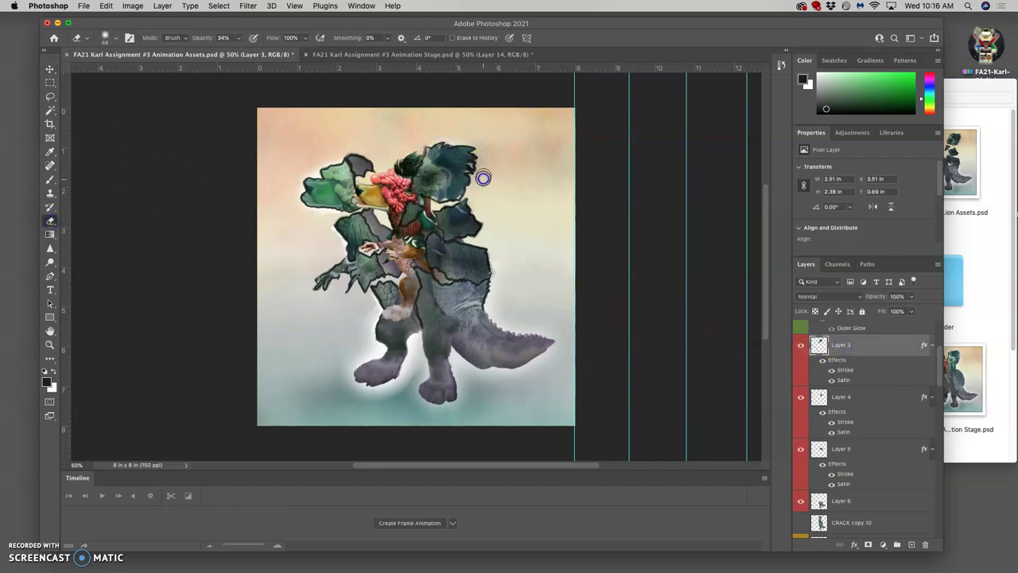
{"action": "left_click", "coordinate": [493, 151]}
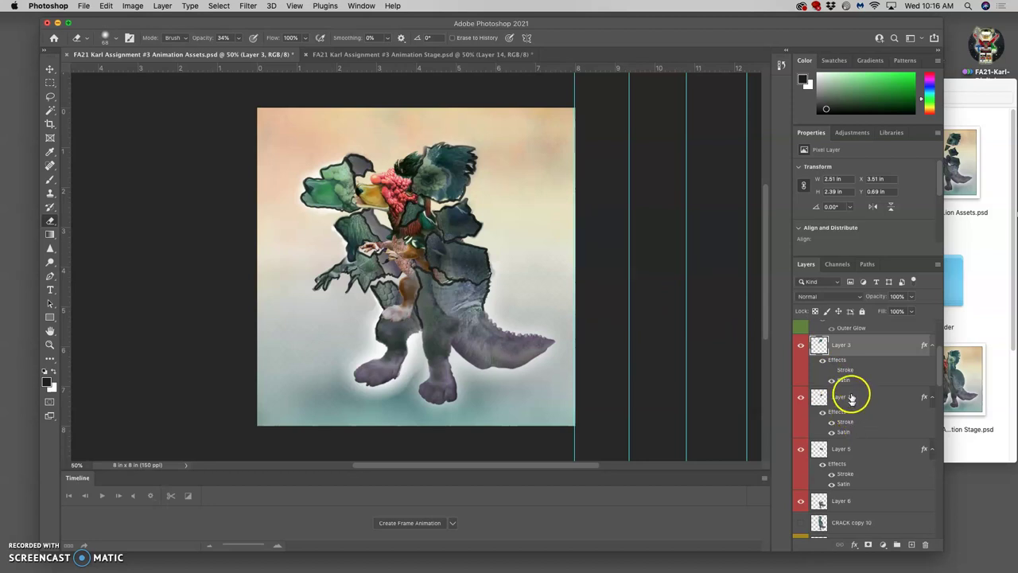
From Layer 1, stamp all visible layers into a new merged Layer 11 and select the entire canvas.
{"action": "left_click_drag", "start_coordinate": [851, 397], "coordinate": [844, 335]}
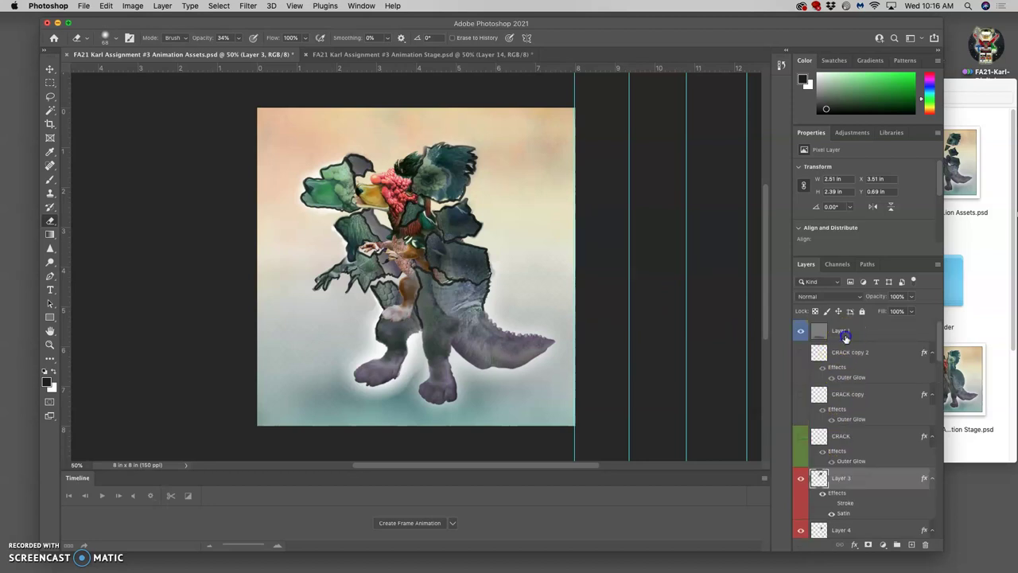
{"action": "left_click", "coordinate": [844, 336]}
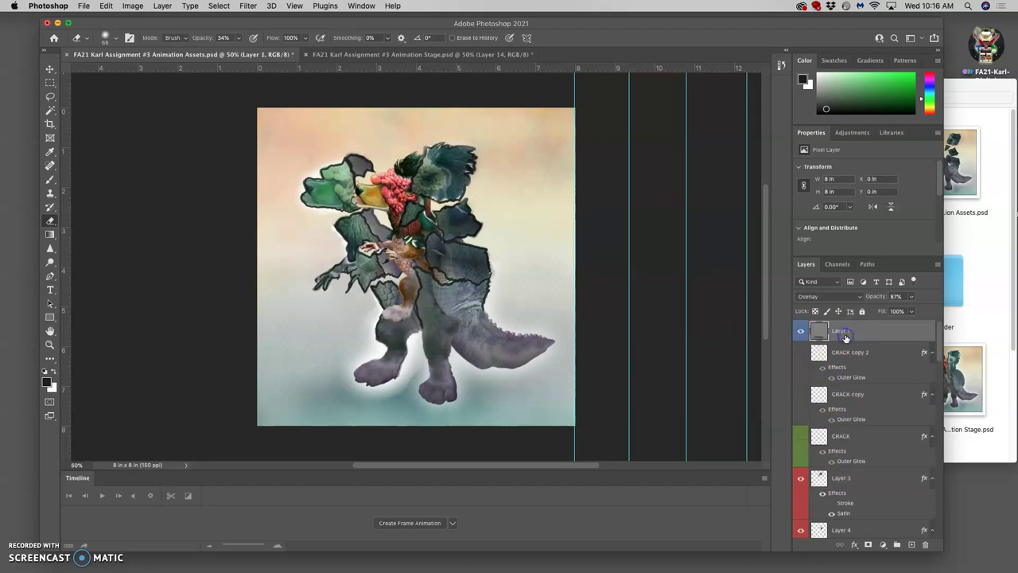
{"action": "left_click", "coordinate": [160, 5]}
{"action": "left_click", "coordinate": [195, 408]}
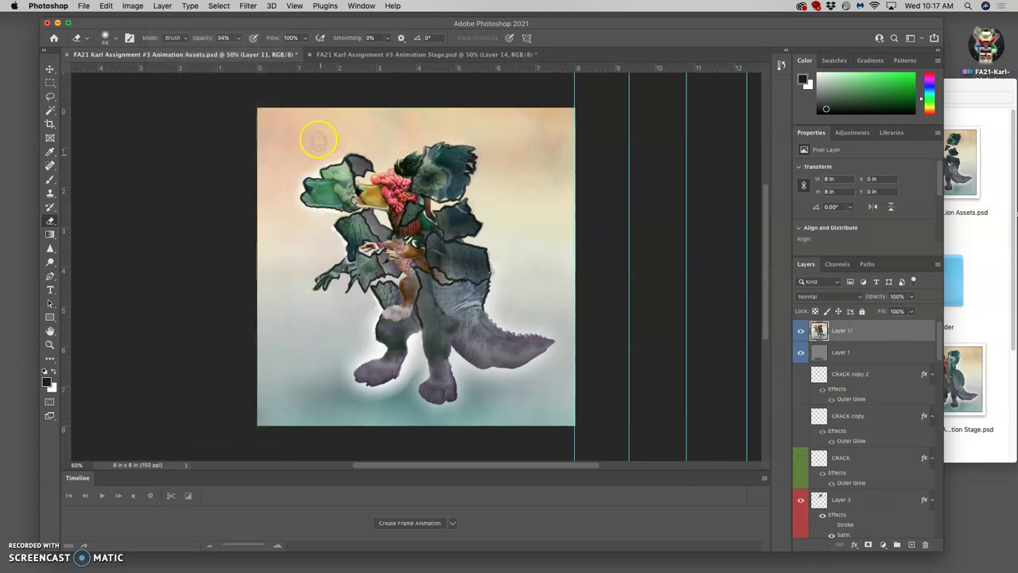
{"action": "left_click", "coordinate": [220, 6]}
{"action": "left_click", "coordinate": [220, 18]}
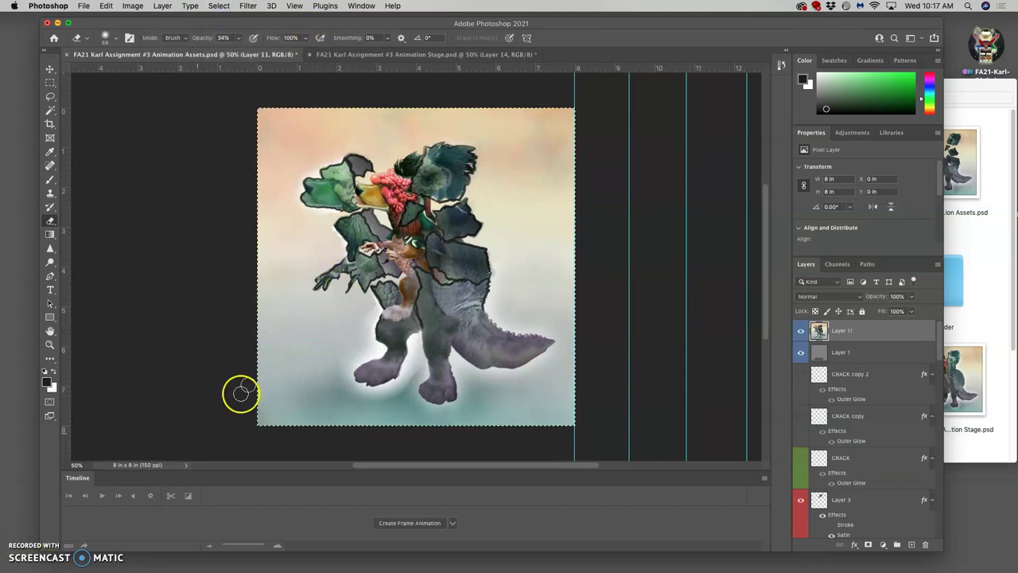
Copy the merged frame and paste it into the Animation Stage document as Layer 15.
{"action": "key", "text": "super+c"}
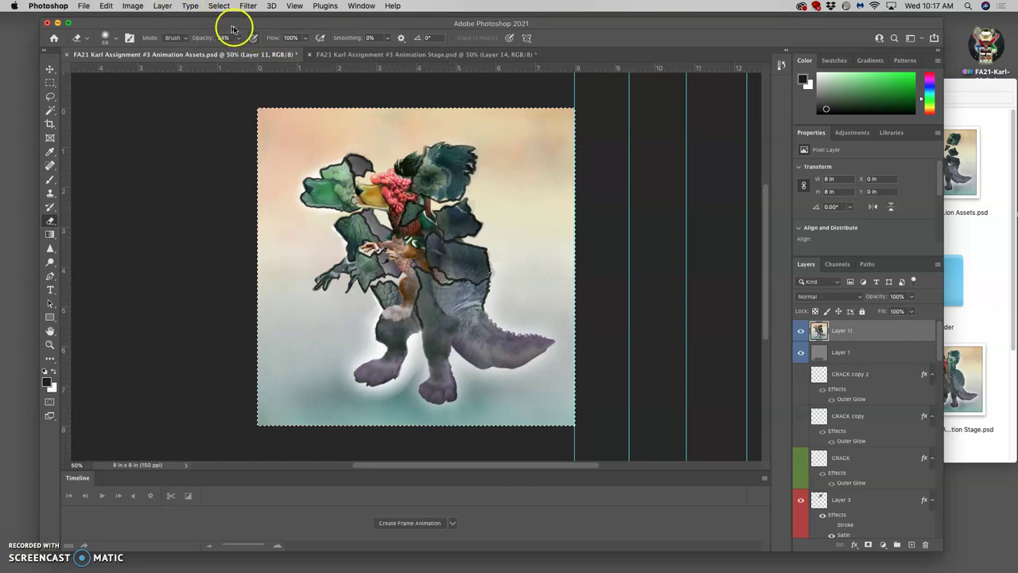
{"action": "left_click", "coordinate": [409, 55]}
{"action": "key", "text": "super+v"}
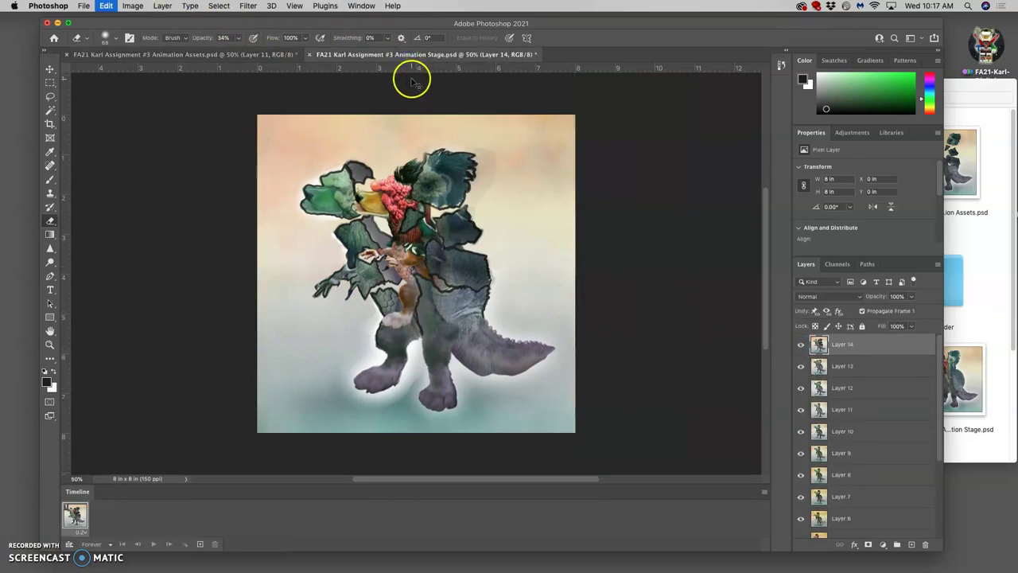
Toggle Layer 15's visibility repeatedly to compare it against Layer 14 beneath.
{"action": "left_click", "coordinate": [801, 346]}
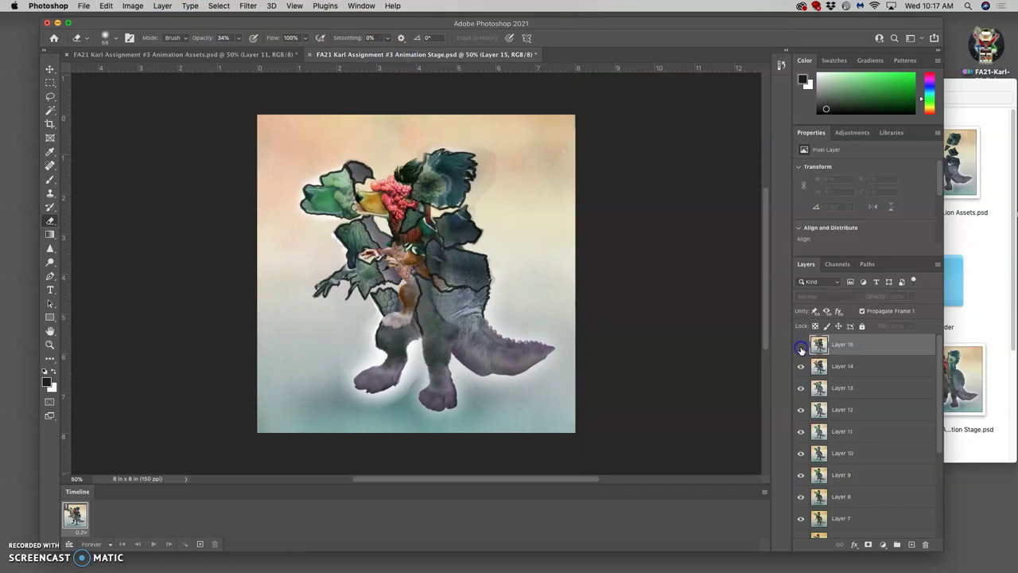
{"action": "left_click", "coordinate": [801, 346]}
{"action": "left_click", "coordinate": [801, 345]}
{"action": "left_click", "coordinate": [801, 346]}
{"action": "left_click", "coordinate": [839, 367]}
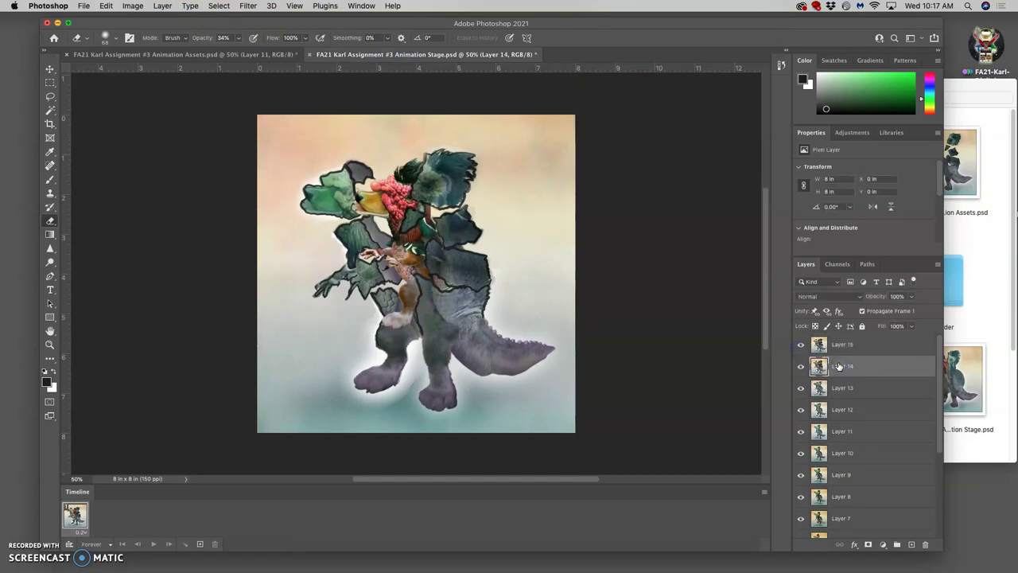
{"action": "left_click", "coordinate": [801, 346]}
{"action": "left_click", "coordinate": [801, 346]}
{"action": "left_click", "coordinate": [800, 346]}
{"action": "left_click", "coordinate": [801, 346]}
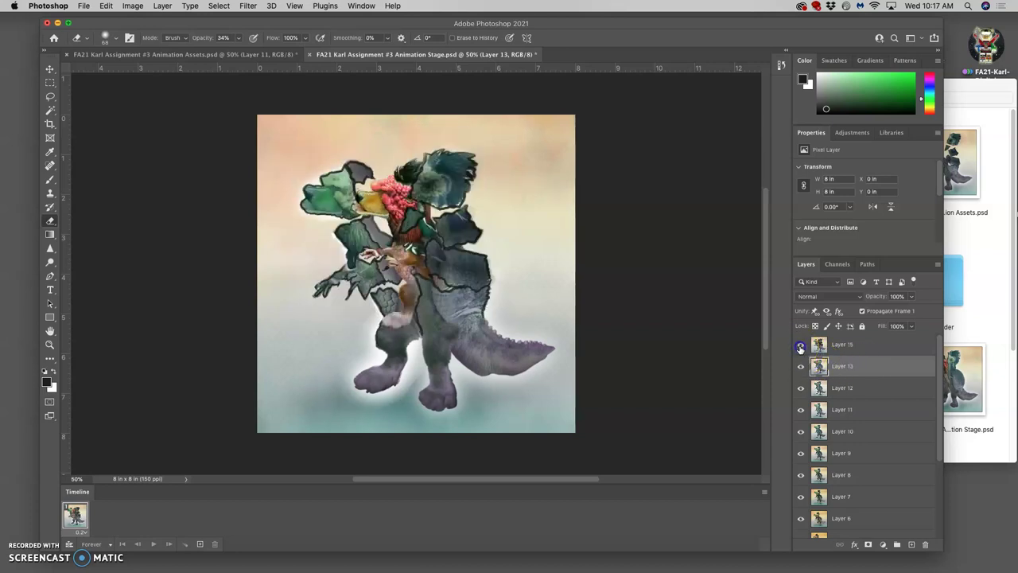
{"action": "left_click", "coordinate": [800, 346]}
{"action": "left_click", "coordinate": [800, 346]}
{"action": "left_click", "coordinate": [801, 346]}
{"action": "left_click", "coordinate": [801, 346]}
{"action": "left_click", "coordinate": [801, 345]}
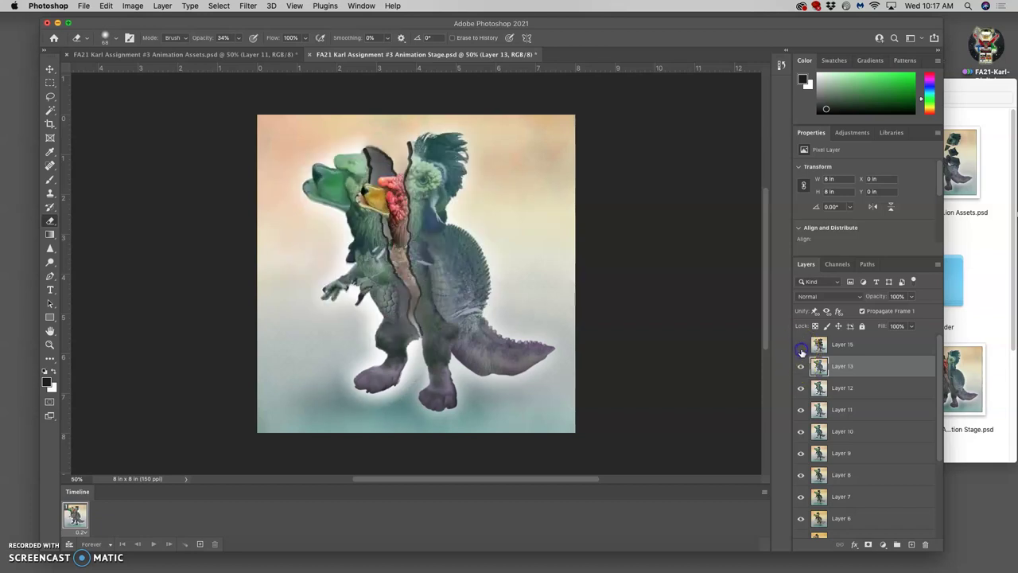
{"action": "left_click", "coordinate": [801, 345]}
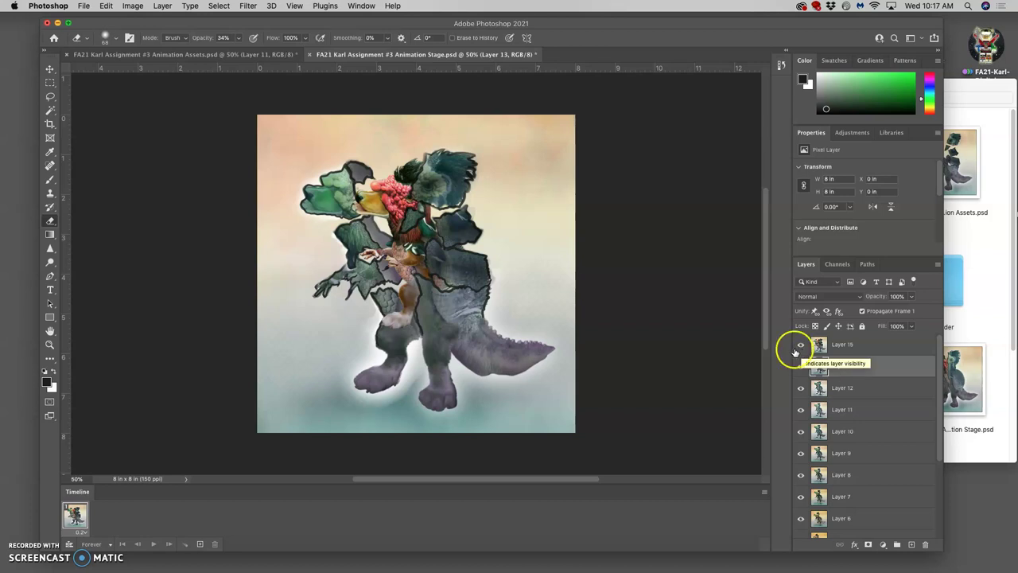
Back in Animation Assets, deselect the canvas and delete the merged Layer 11.
{"action": "left_click", "coordinate": [248, 54]}
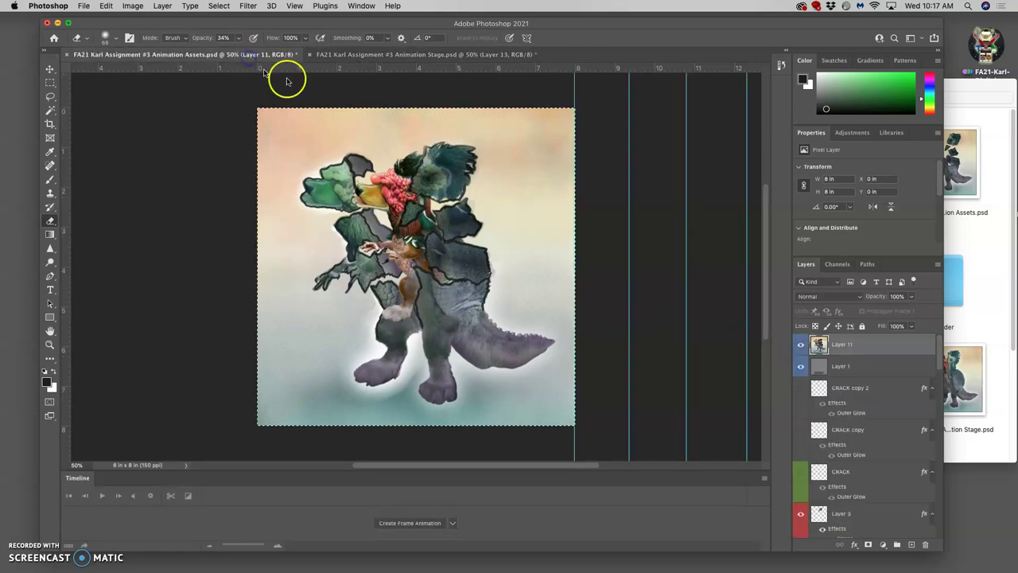
{"action": "left_click", "coordinate": [860, 339], "text": "super"}
{"action": "key", "text": "super+d"}
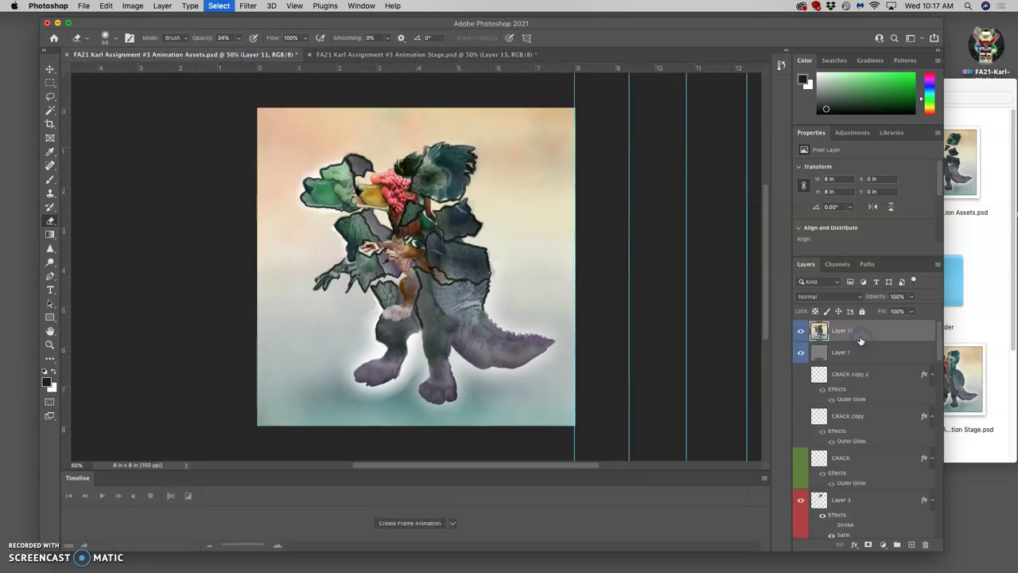
{"action": "key", "text": "BackSpace"}
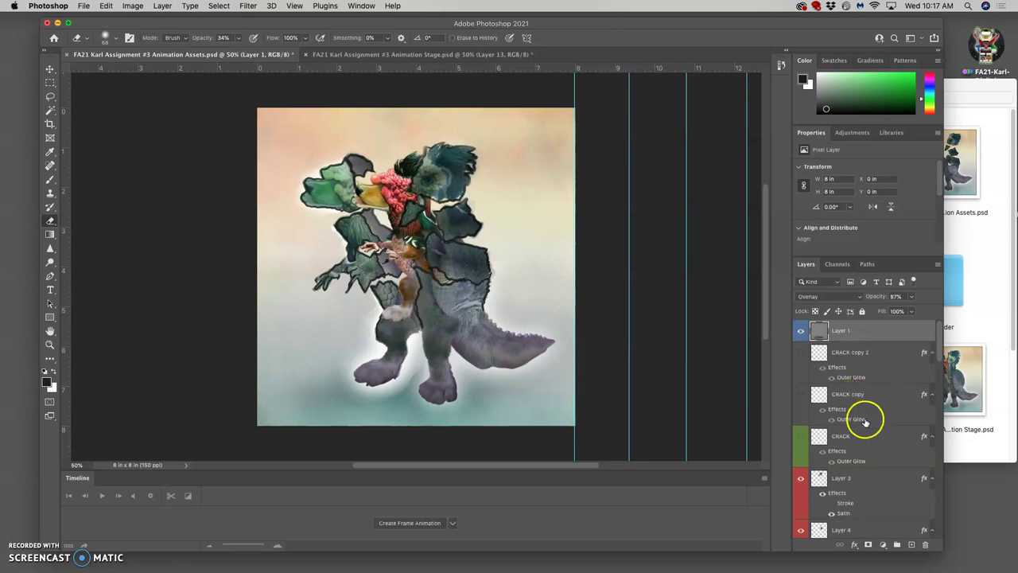
Raise the Overlay Layer 1's opacity to 89%.
{"action": "scroll", "coordinate": [865, 418], "scroll_direction": "down", "scroll_amount": 1}
{"action": "scroll", "coordinate": [864, 417], "scroll_direction": "down", "scroll_amount": 5}
{"action": "scroll", "coordinate": [860, 407], "scroll_direction": "up", "scroll_amount": 8}
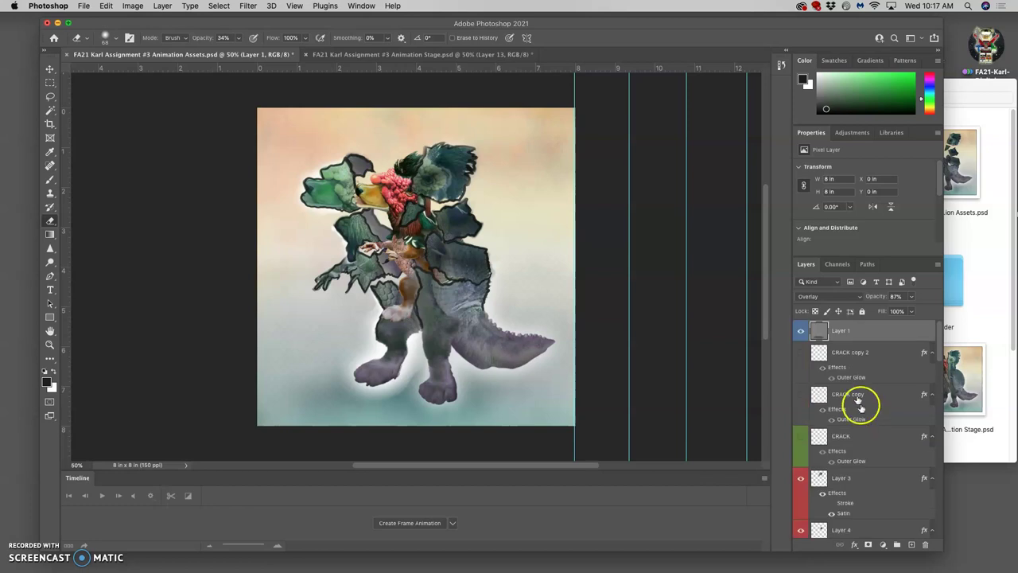
{"action": "left_click", "coordinate": [856, 334]}
{"action": "left_click", "coordinate": [911, 297]}
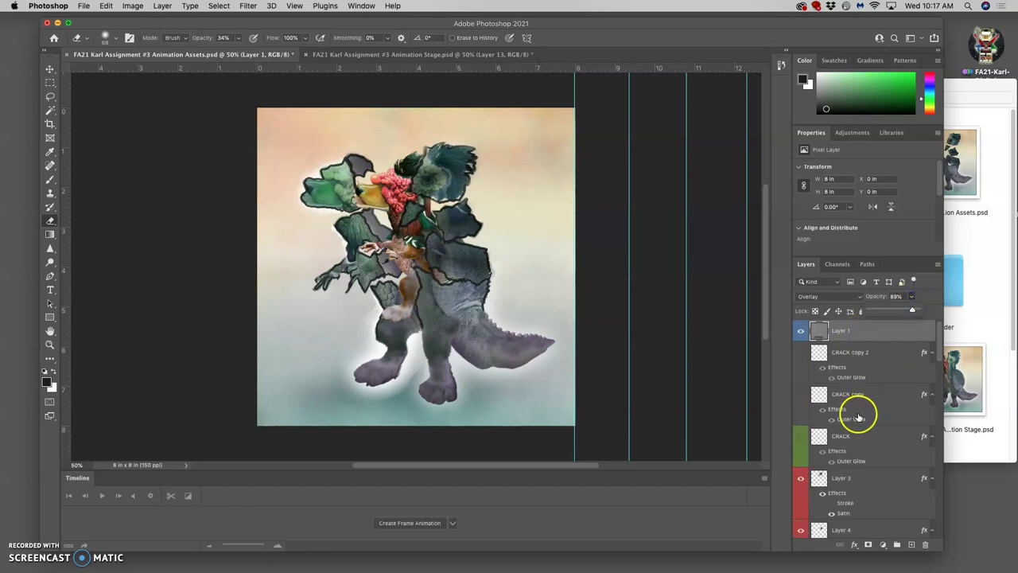
{"action": "scroll", "coordinate": [867, 406], "scroll_direction": "down", "scroll_amount": 6}
{"action": "scroll", "coordinate": [858, 415], "scroll_direction": "down", "scroll_amount": 10}
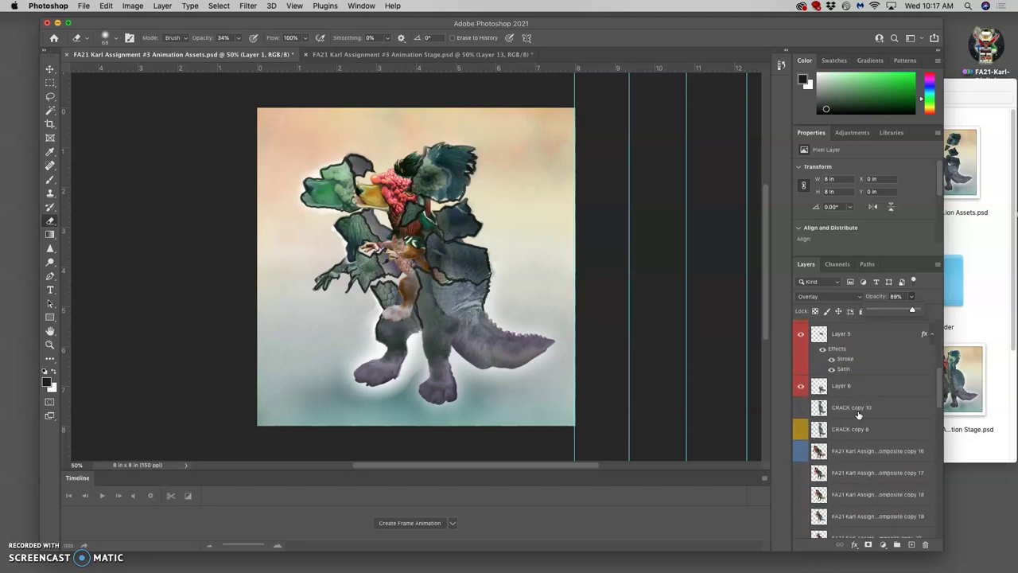
Show the Creature Composite copy 20 head, hide copy 22, and select copy 20.
{"action": "left_click", "coordinate": [800, 378]}
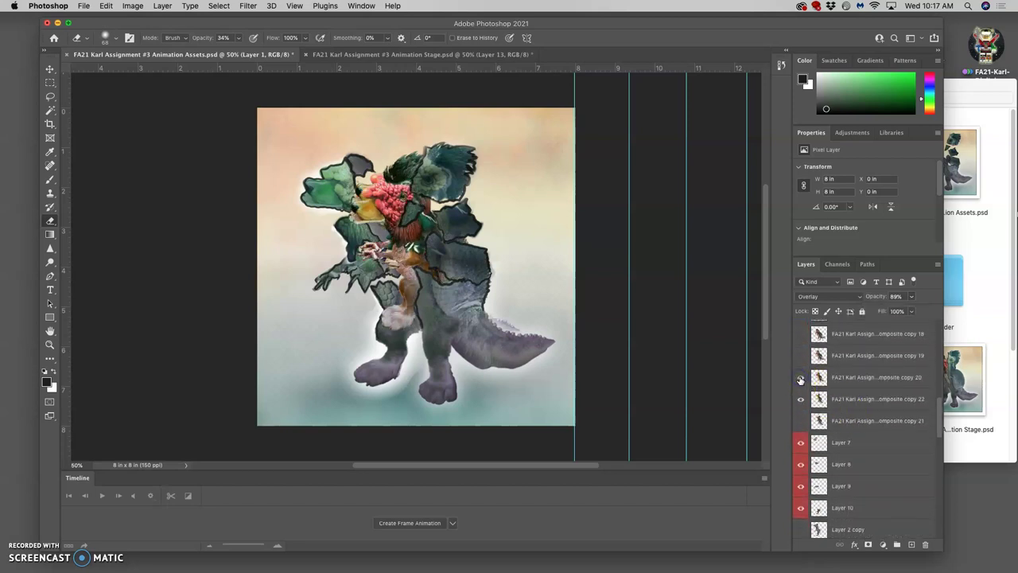
{"action": "left_click", "coordinate": [802, 399]}
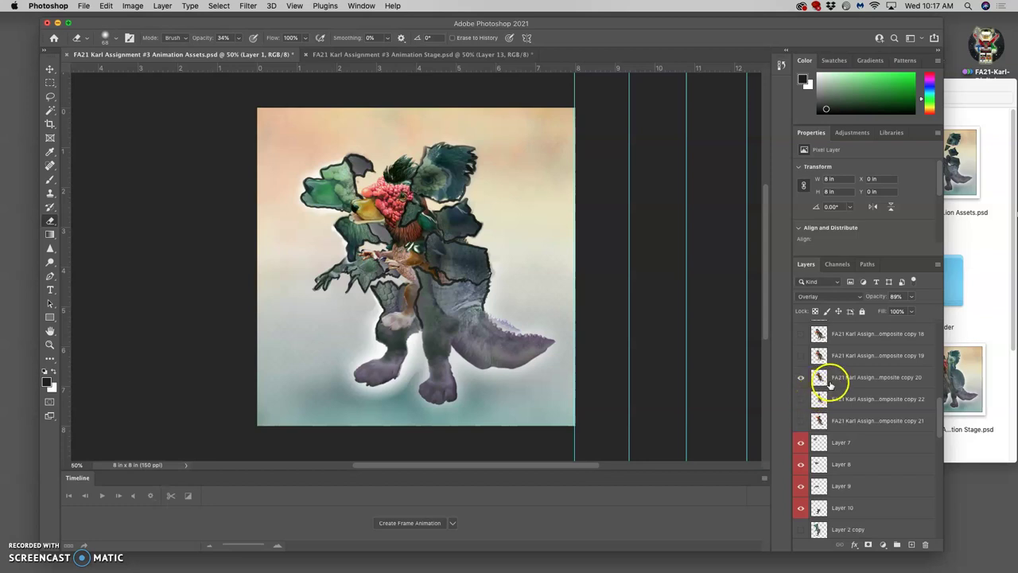
{"action": "left_click", "coordinate": [839, 383]}
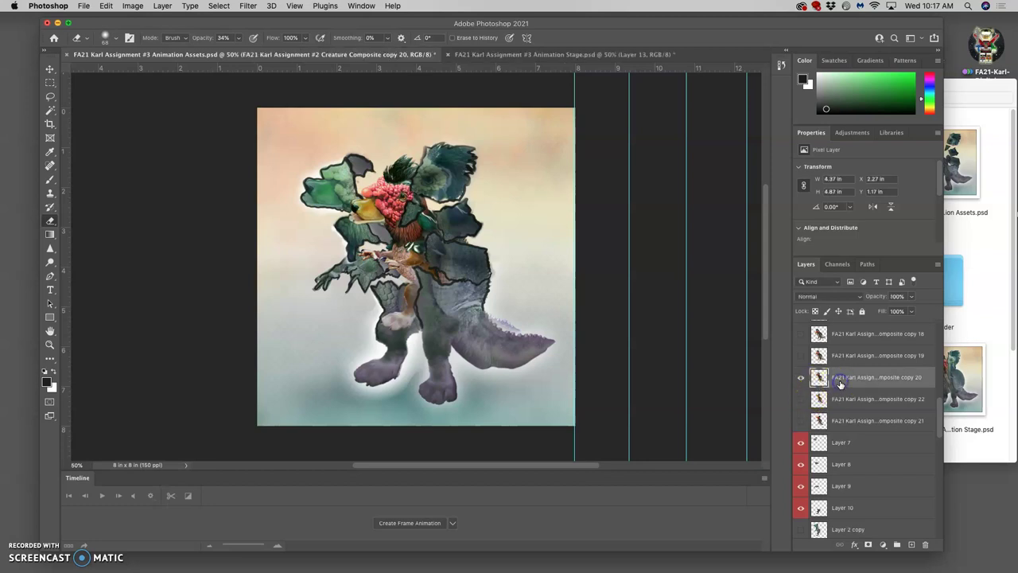
{"action": "left_click", "coordinate": [802, 356]}
{"action": "left_click", "coordinate": [801, 356]}
Enlarge the copy 20 head to about 103.46% (4.53 × 5.04 in).
{"action": "key", "text": "super+t"}
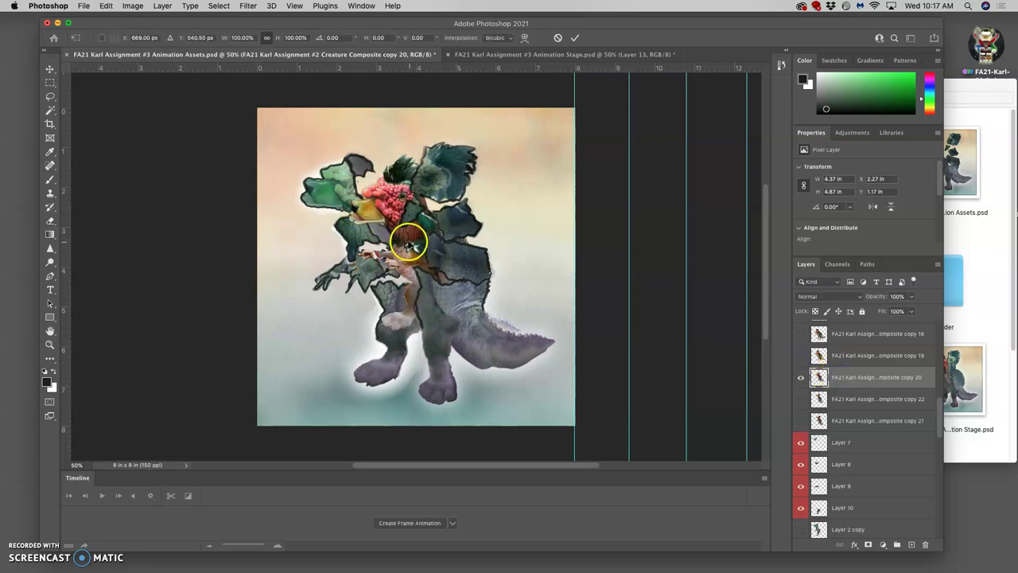
{"action": "left_click_drag", "start_coordinate": [347, 153], "coordinate": [340, 150]}
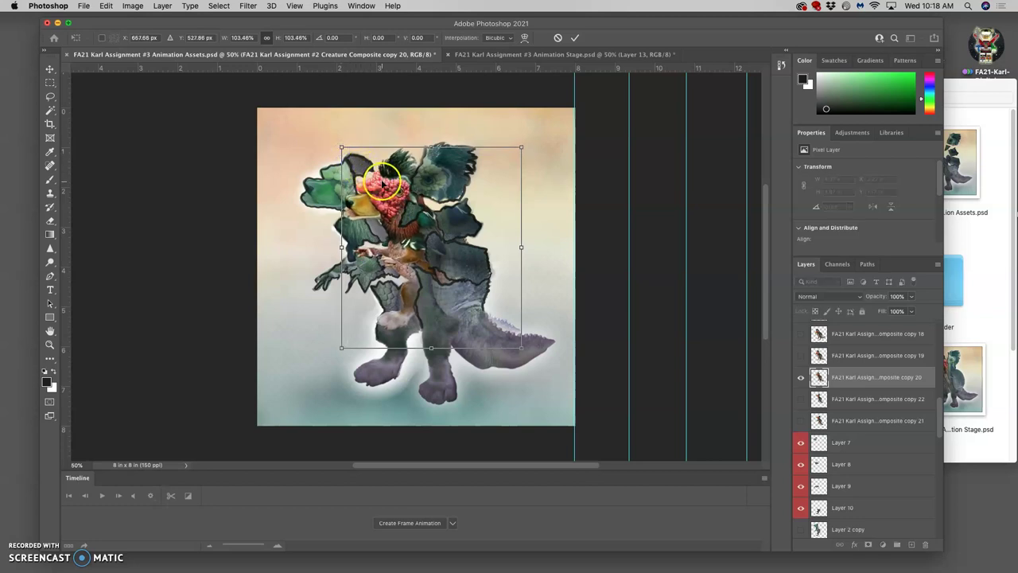
{"action": "key", "text": "Return"}
{"action": "key", "text": "e"}
{"action": "left_click", "coordinate": [488, 54]}
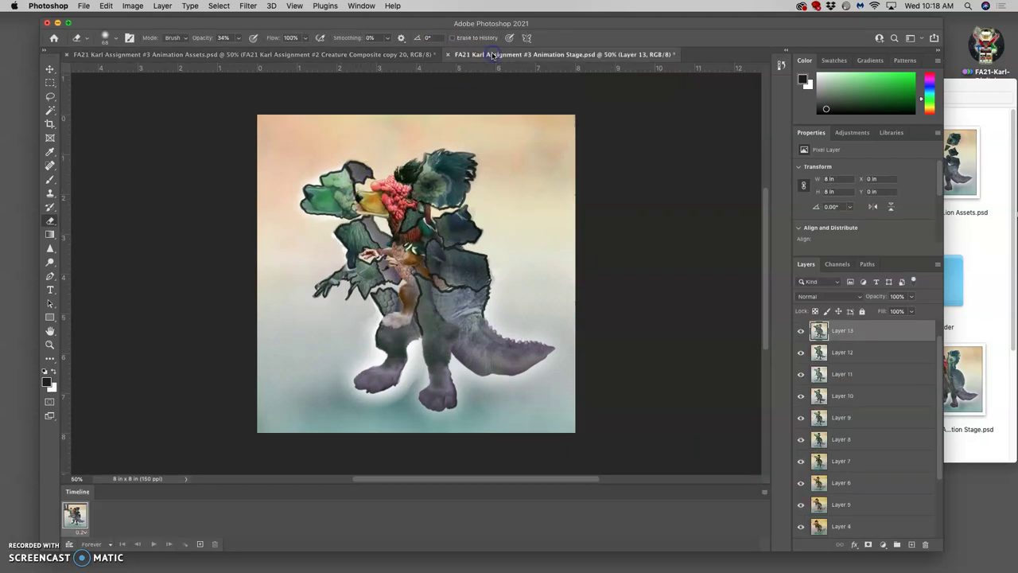
Shift the Layer 5 shell piece sideways and nudge it slightly down.
{"action": "left_click", "coordinate": [370, 54]}
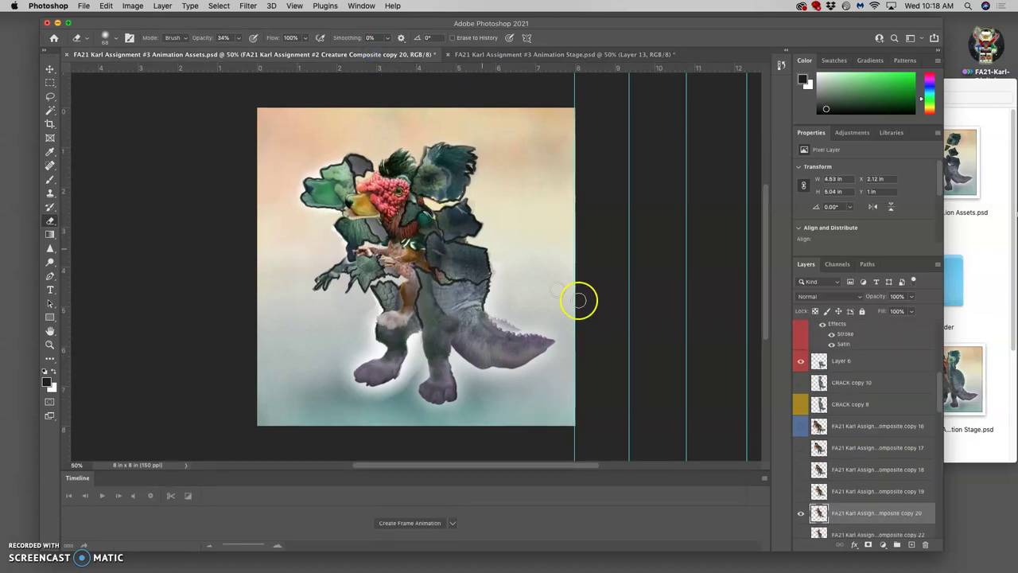
{"action": "scroll", "coordinate": [868, 407], "scroll_direction": "up", "scroll_amount": 1}
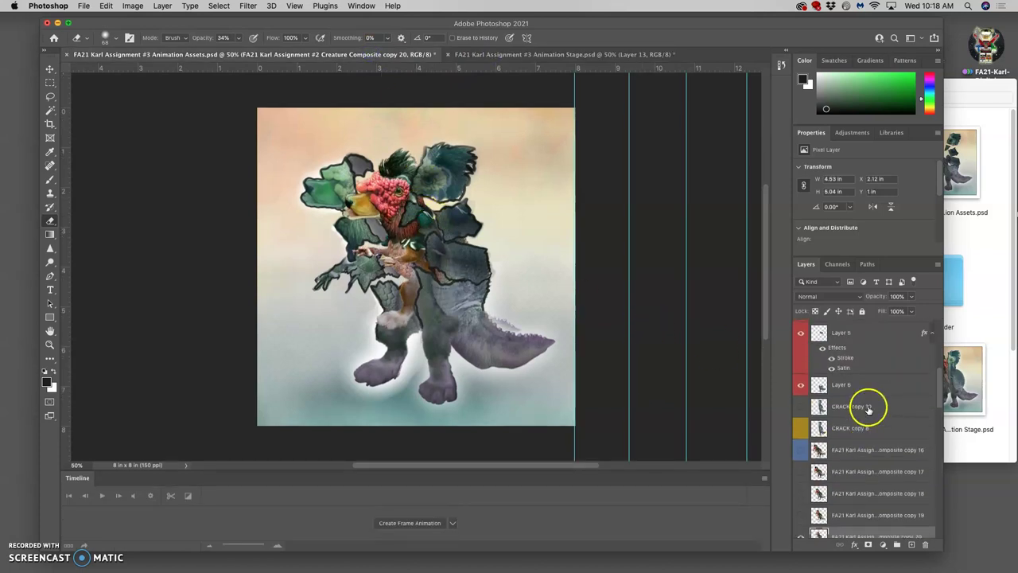
{"action": "left_click", "coordinate": [841, 337]}
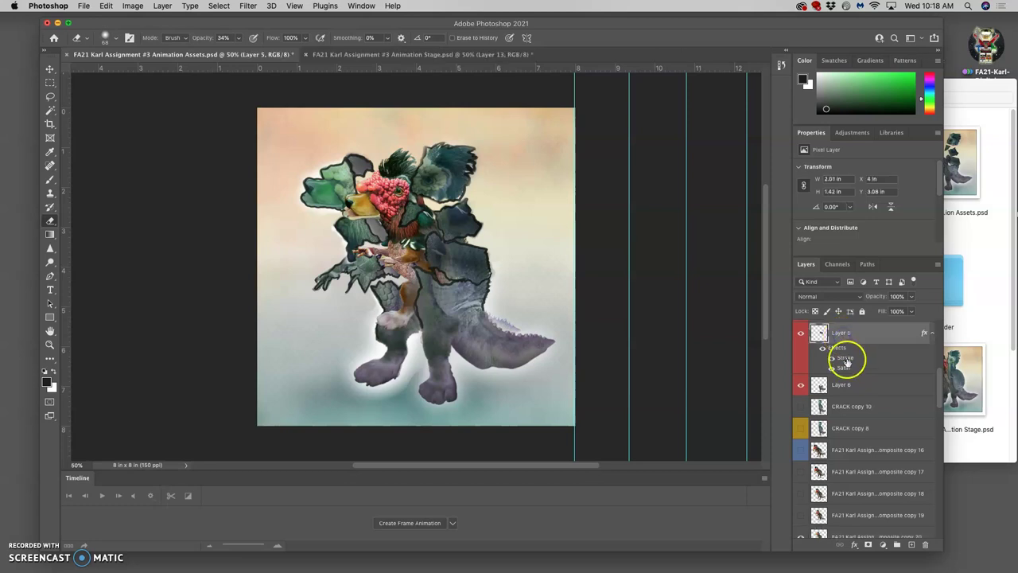
{"action": "scroll", "coordinate": [846, 361], "scroll_direction": "up", "scroll_amount": 1}
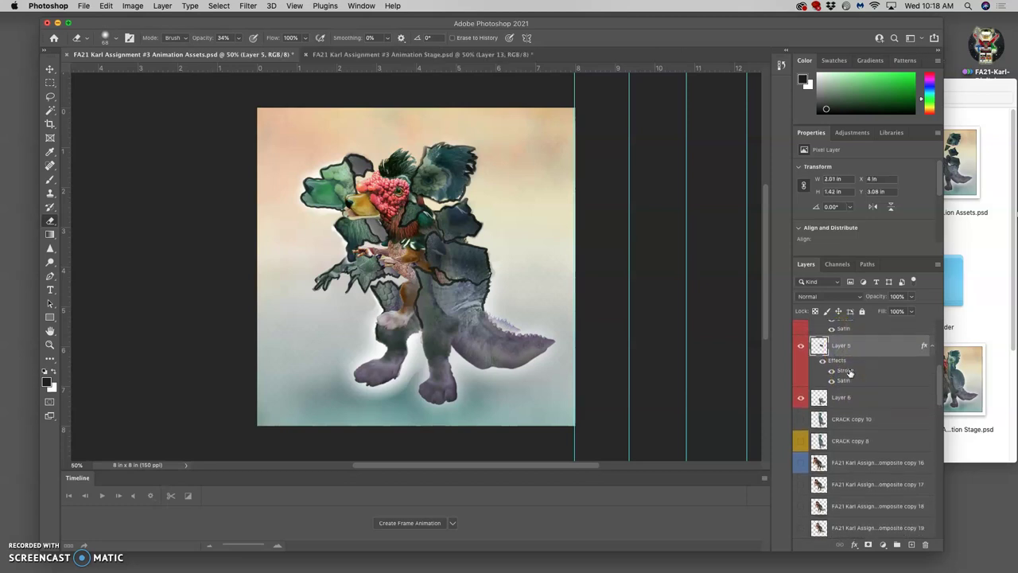
{"action": "scroll", "coordinate": [848, 372], "scroll_direction": "up", "scroll_amount": 1}
{"action": "left_click", "coordinate": [51, 70]}
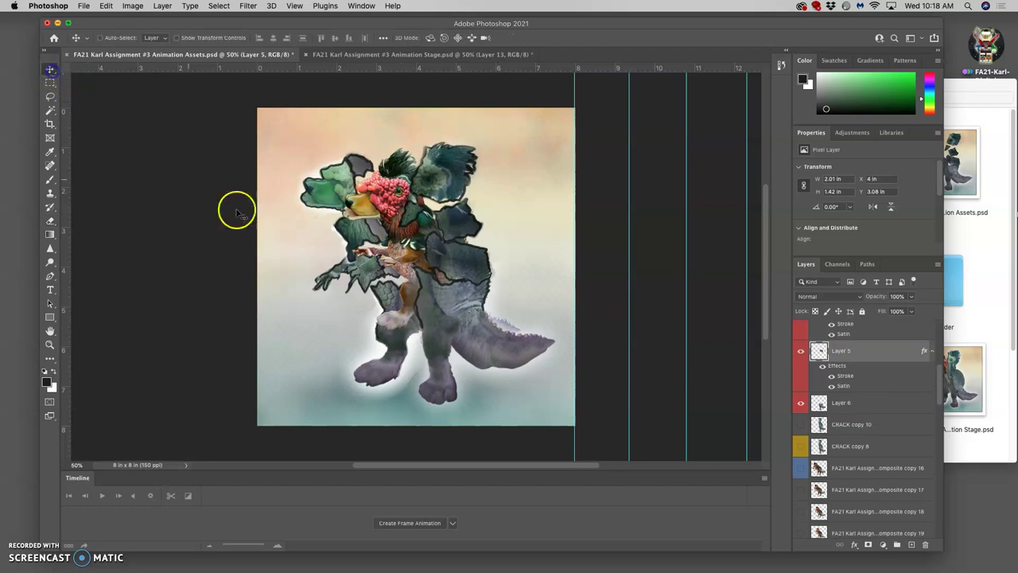
{"action": "left_click_drag", "start_coordinate": [390, 291], "coordinate": [429, 296]}
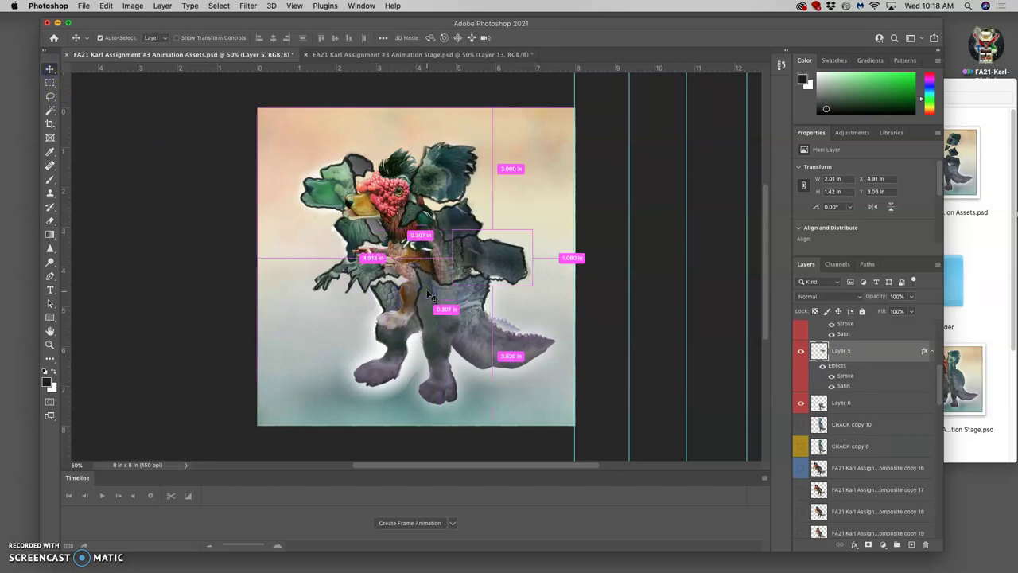
{"action": "key", "text": "super+t"}
{"action": "mouse_move", "coordinate": [519, 268]}
{"action": "left_mouse_down"}
{"action": "mouse_move", "coordinate": [532, 301]}
{"action": "mouse_move", "coordinate": [518, 284]}
{"action": "left_mouse_up"}
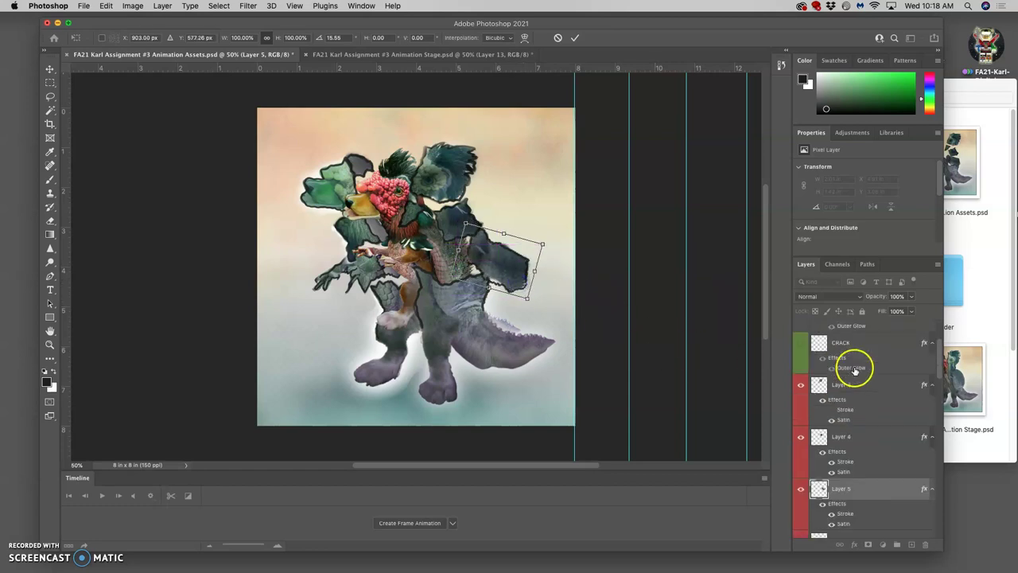
Move the Layer 4 shard up and right, rotate it about 11°, and shrink it slightly.
{"action": "scroll", "coordinate": [852, 364], "scroll_direction": "up", "scroll_amount": 3}
{"action": "double_click", "coordinate": [841, 439]}
{"action": "left_click_drag", "start_coordinate": [462, 209], "coordinate": [500, 215]}
{"action": "key", "text": "super+t"}
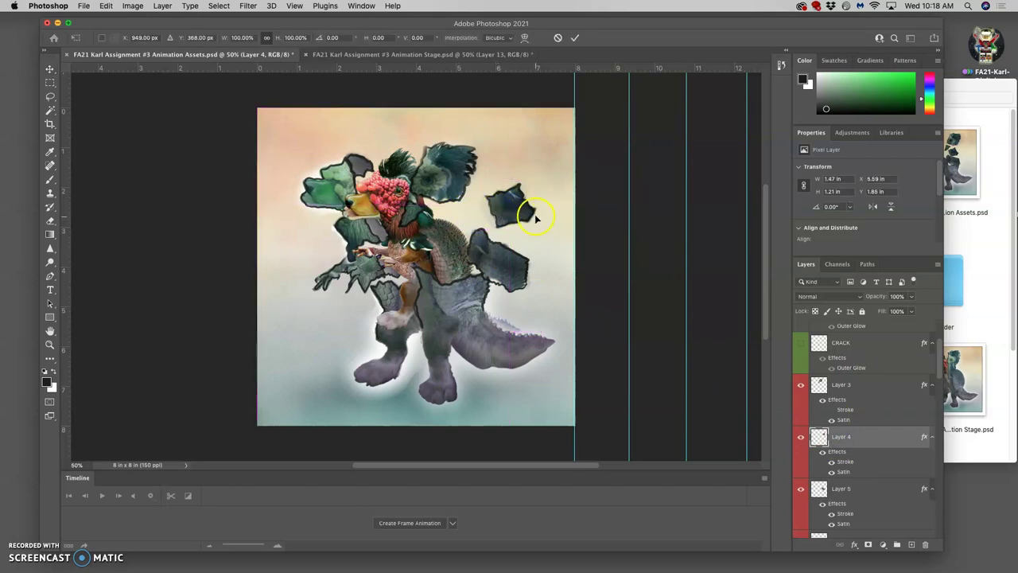
{"action": "left_click", "coordinate": [532, 215]}
{"action": "left_click_drag", "start_coordinate": [547, 229], "coordinate": [544, 238]}
{"action": "left_click_drag", "start_coordinate": [539, 188], "coordinate": [522, 204]}
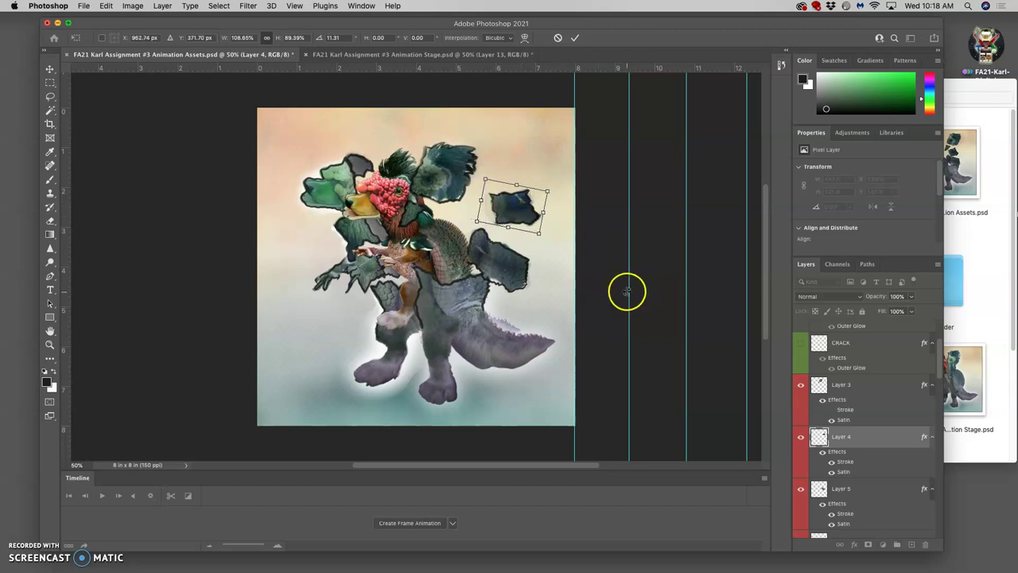
{"action": "key", "text": "Return"}
Rotate the Layer 3 shards about 10.5°, shrink them, and raise them to X 4.89 in, Y 0.16 in.
{"action": "left_click", "coordinate": [848, 385]}
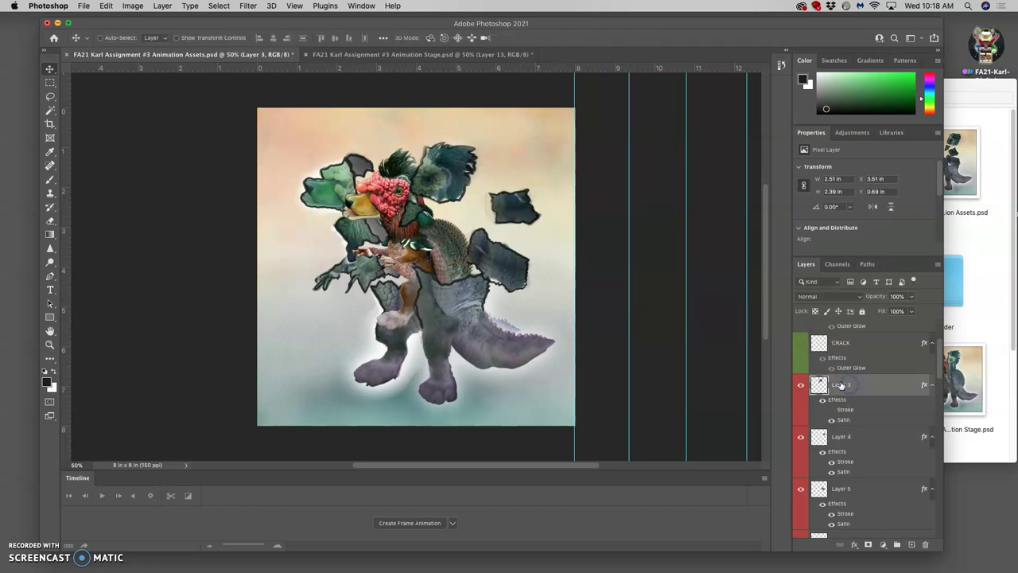
{"action": "key", "text": "ctrl+t"}
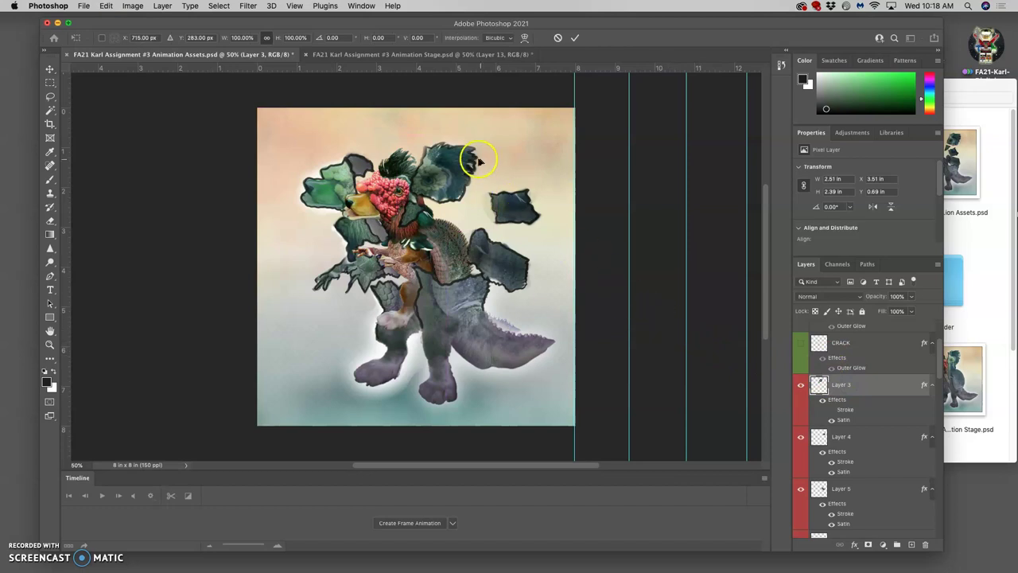
{"action": "left_click_drag", "start_coordinate": [503, 134], "coordinate": [525, 145]}
{"action": "left_click", "coordinate": [466, 171]}
{"action": "left_click", "coordinate": [461, 178]}
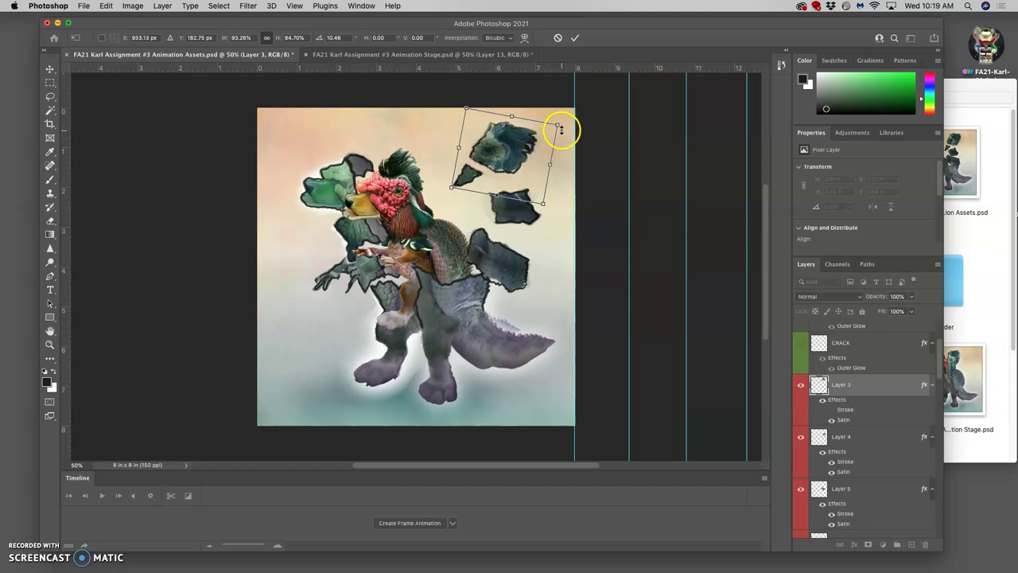
{"action": "key", "text": "Return"}
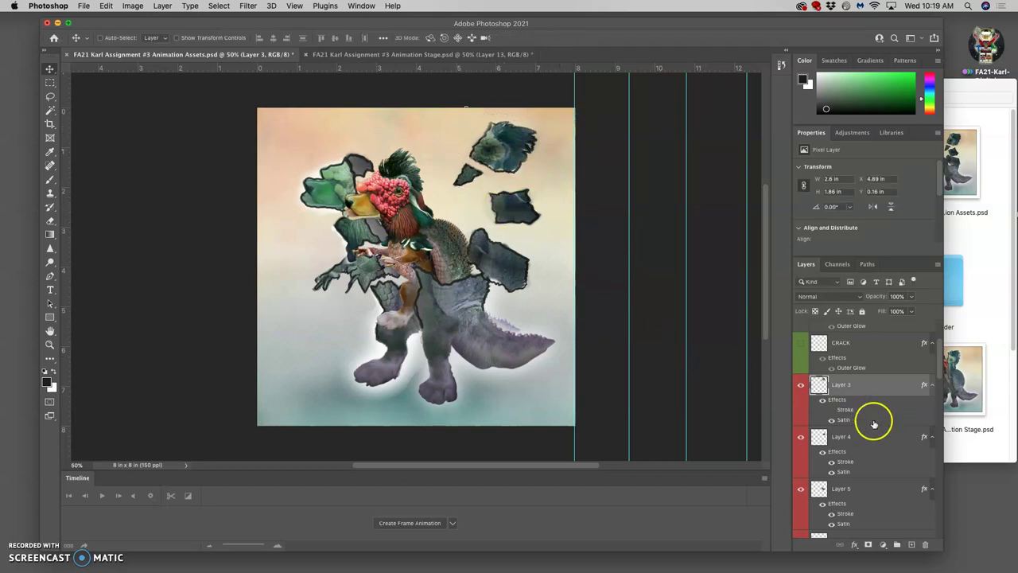
Shift the Layer 10 lower body piece and tilt it about 4 degrees.
{"action": "scroll", "coordinate": [873, 421], "scroll_direction": "up", "scroll_amount": 3}
{"action": "scroll", "coordinate": [872, 422], "scroll_direction": "down", "scroll_amount": 10}
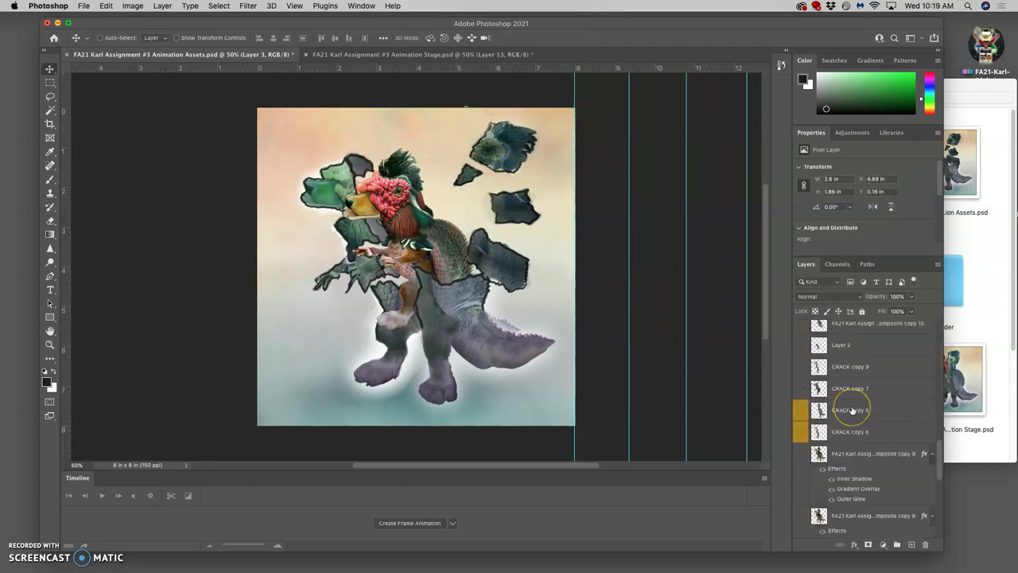
{"action": "scroll", "coordinate": [850, 409], "scroll_direction": "up", "scroll_amount": 4}
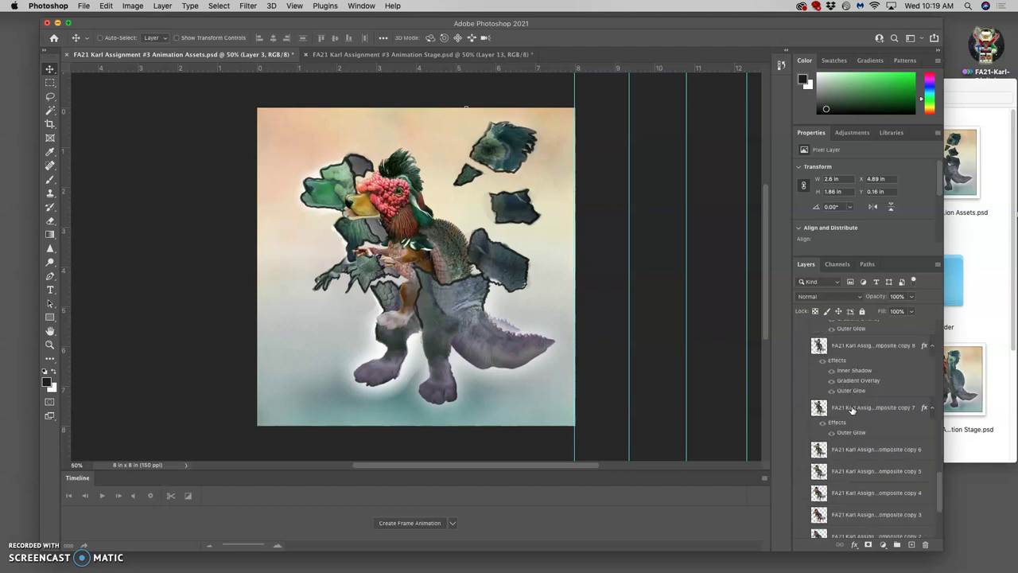
{"action": "scroll", "coordinate": [851, 408], "scroll_direction": "down", "scroll_amount": 4}
{"action": "left_click", "coordinate": [840, 410]}
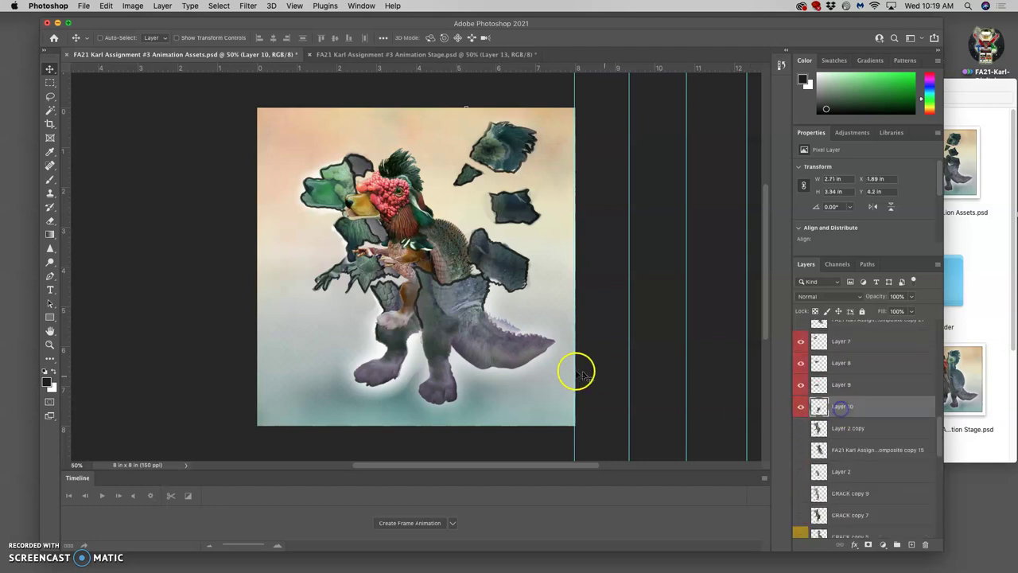
{"action": "left_click_drag", "start_coordinate": [361, 294], "coordinate": [378, 295]}
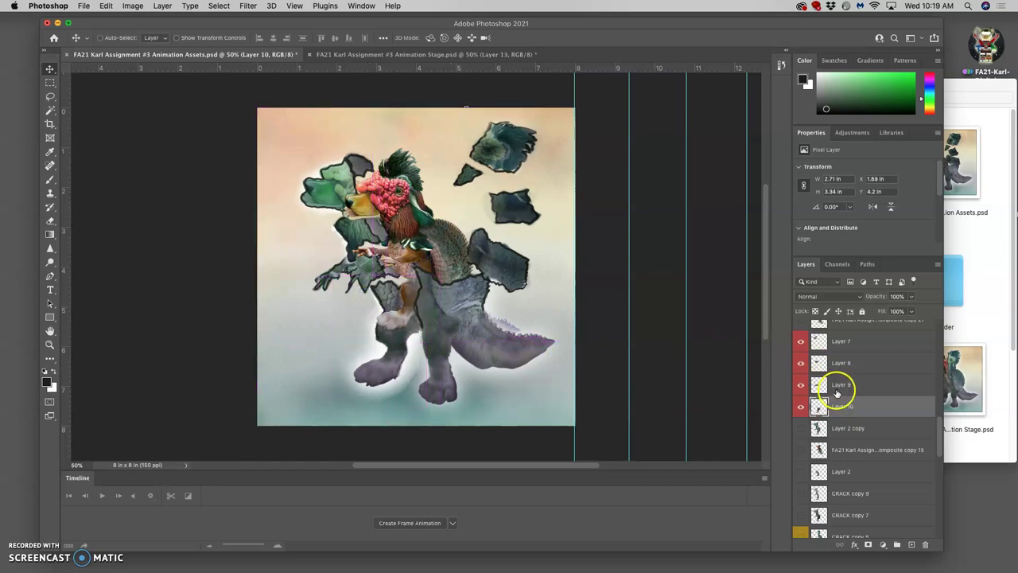
{"action": "key", "text": "super+t"}
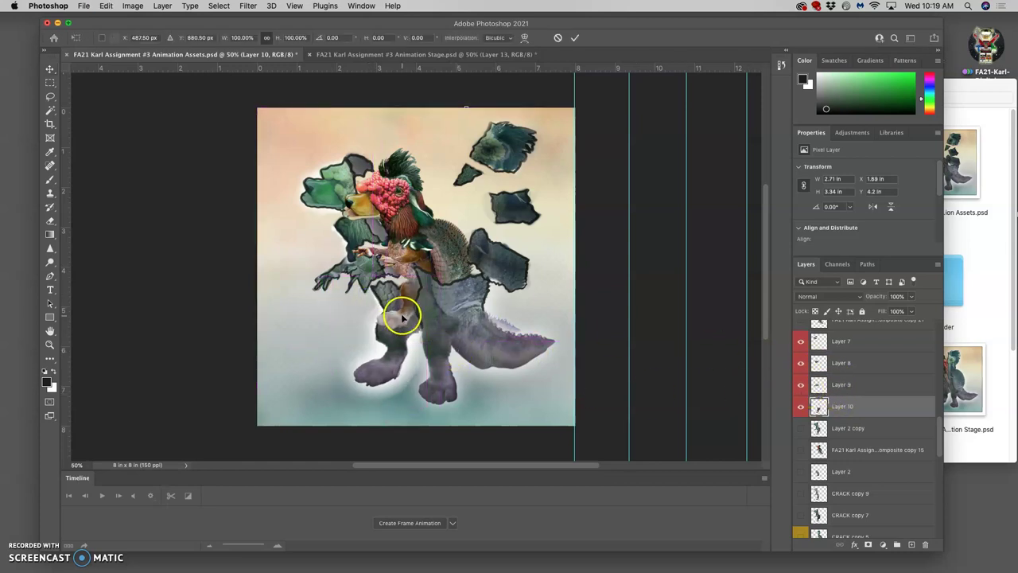
{"action": "left_click", "coordinate": [388, 300]}
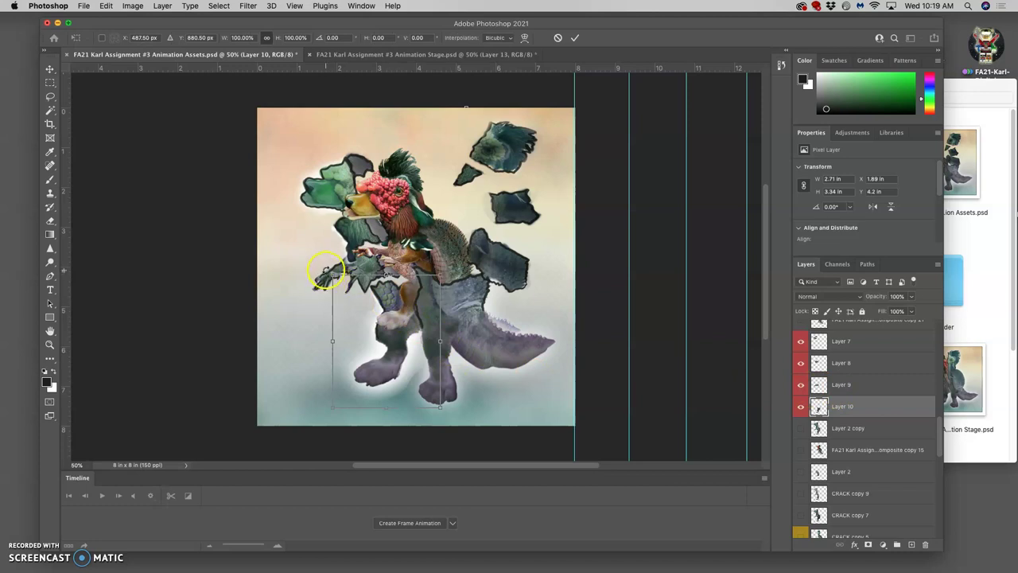
{"action": "left_click_drag", "start_coordinate": [325, 271], "coordinate": [318, 272]}
{"action": "left_click", "coordinate": [387, 298]}
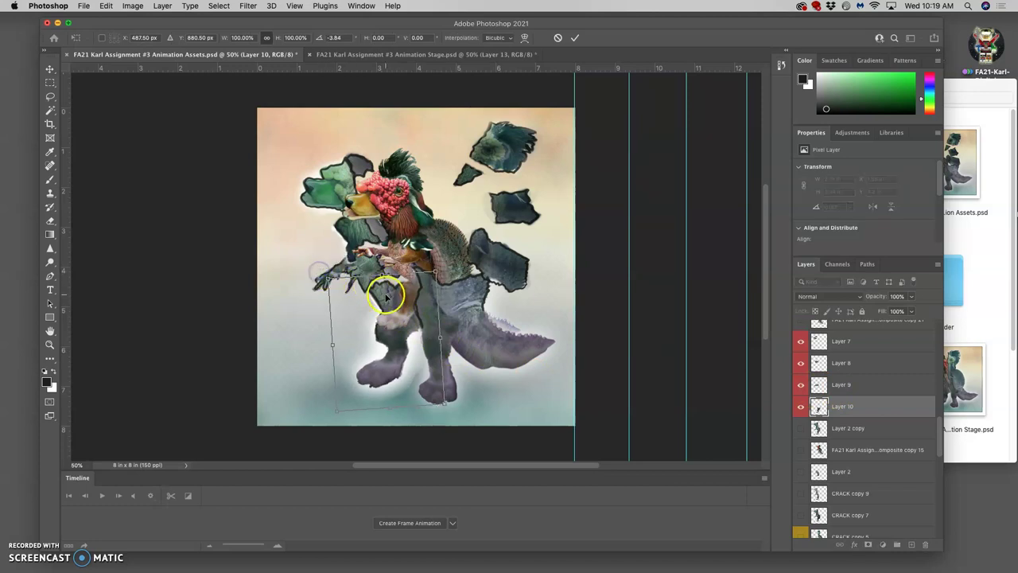
{"action": "left_click_drag", "start_coordinate": [384, 296], "coordinate": [380, 298]}
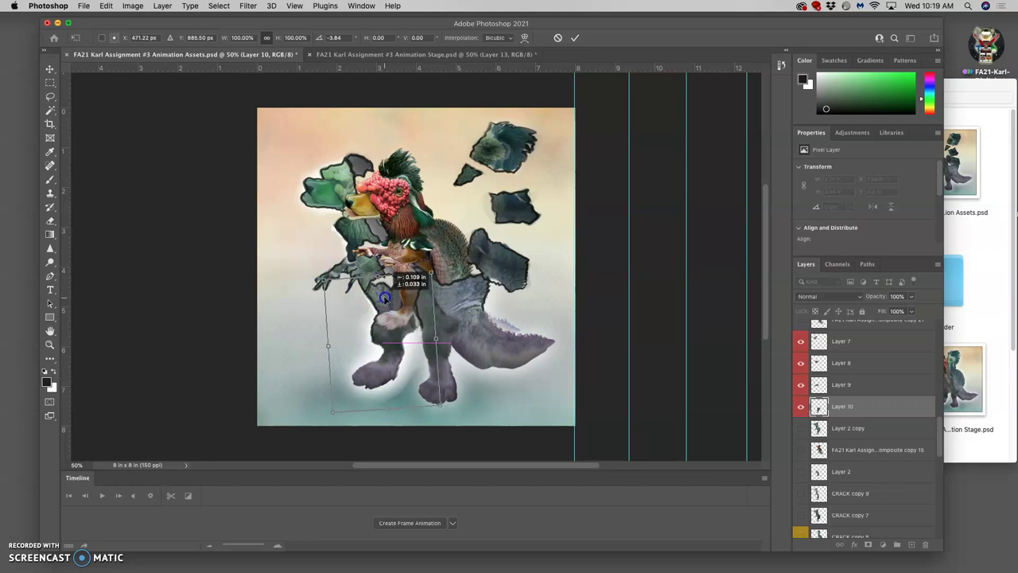
Move the Layer 9 clawed arm left and up, tilt it about -10.6°, and distort its lower-left corner.
{"action": "left_click", "coordinate": [841, 385]}
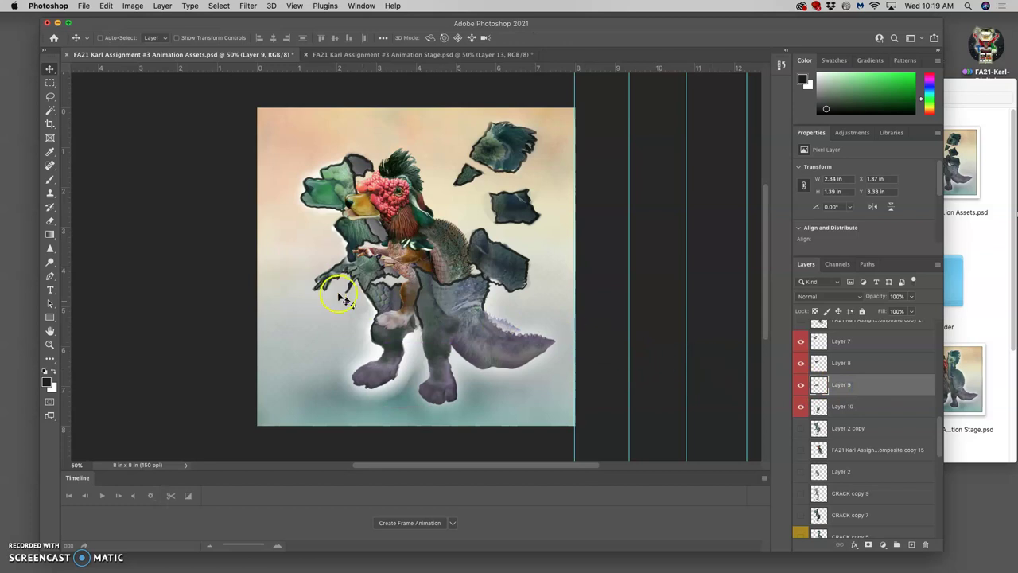
{"action": "key", "text": "super+t"}
{"action": "left_click_drag", "start_coordinate": [353, 271], "coordinate": [286, 256]}
{"action": "left_click_drag", "start_coordinate": [388, 253], "coordinate": [366, 254]}
{"action": "right_click", "coordinate": [353, 269]}
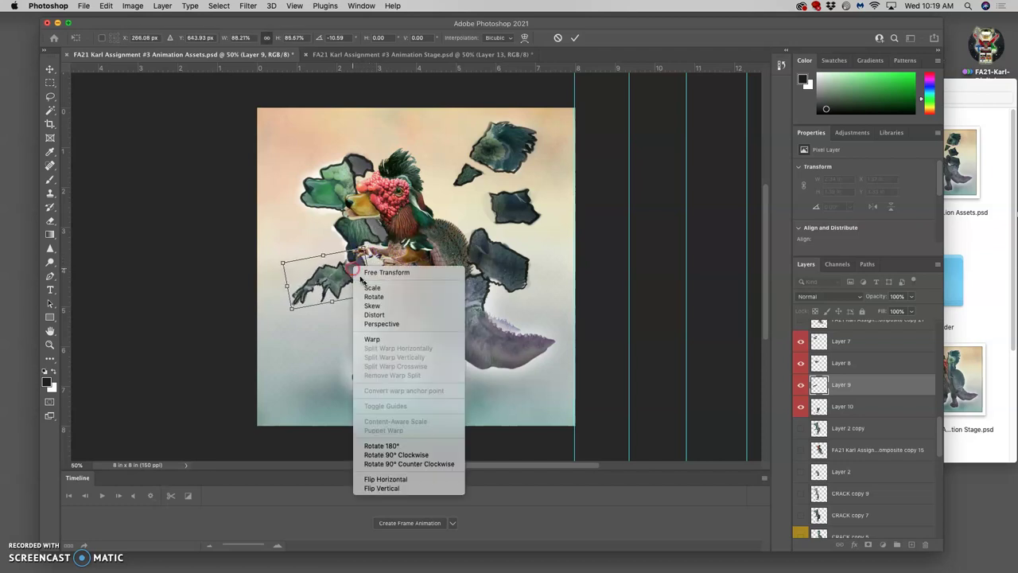
{"action": "left_click", "coordinate": [373, 314]}
{"action": "left_click_drag", "start_coordinate": [292, 308], "coordinate": [299, 296]}
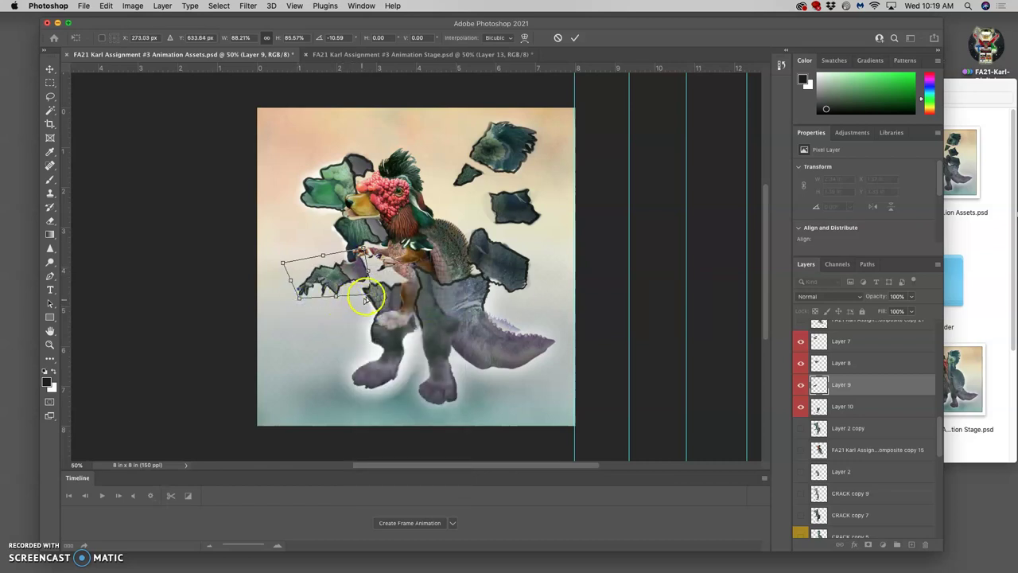
{"action": "key", "text": "Return"}
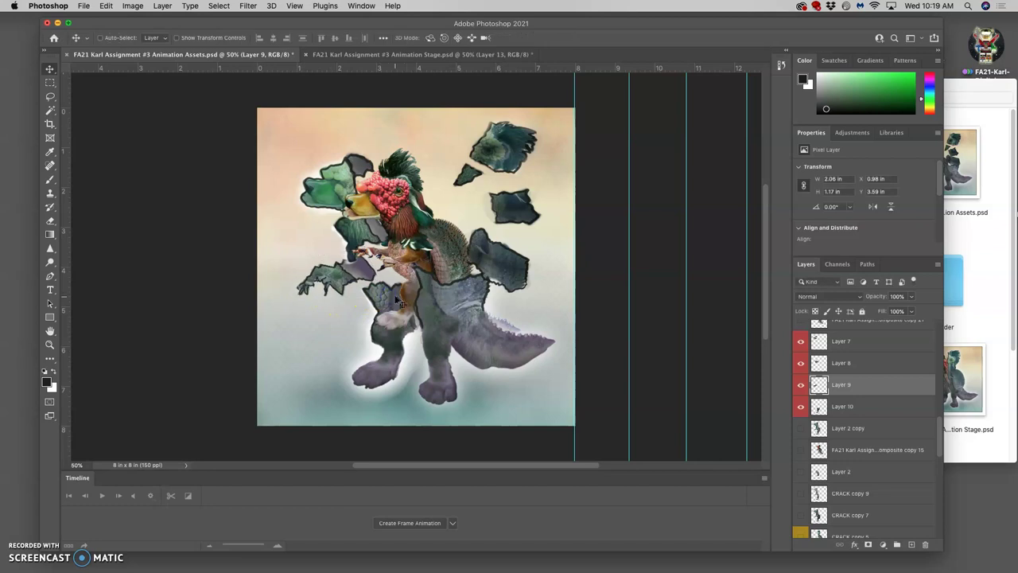
{"action": "left_click_drag", "start_coordinate": [362, 275], "coordinate": [355, 276]}
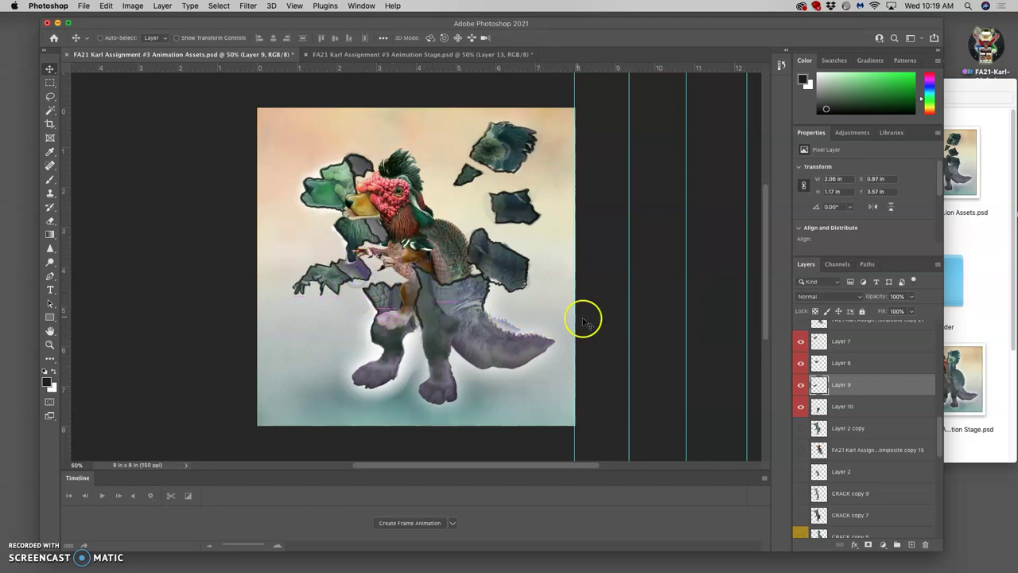
Move the Layer 8 shard left and distort it to 2.05 × 1.75 in at X 0.84, Y 2.08 in.
{"action": "left_click", "coordinate": [822, 364]}
{"action": "key", "text": "super+t"}
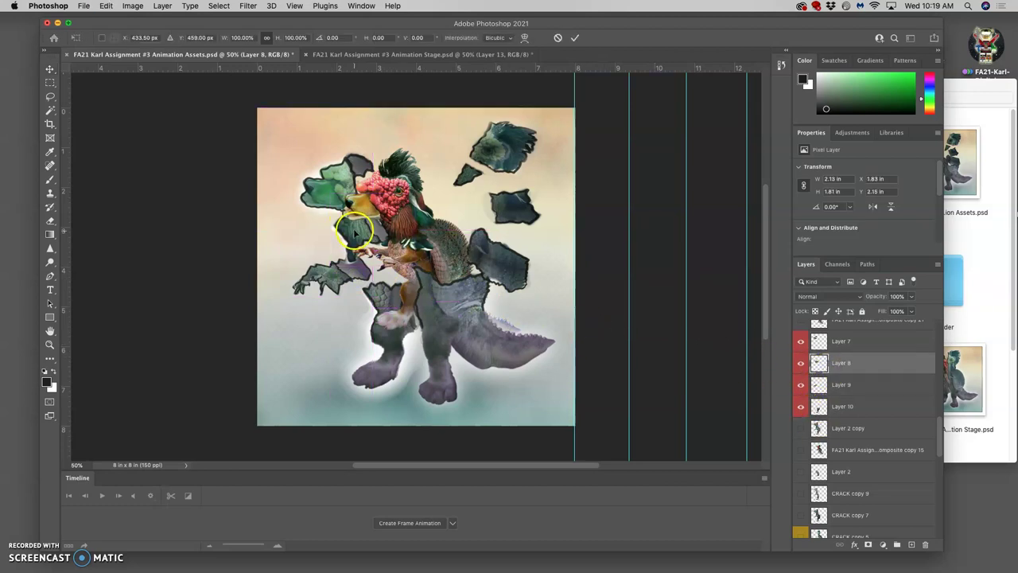
{"action": "left_click_drag", "start_coordinate": [355, 230], "coordinate": [316, 229]}
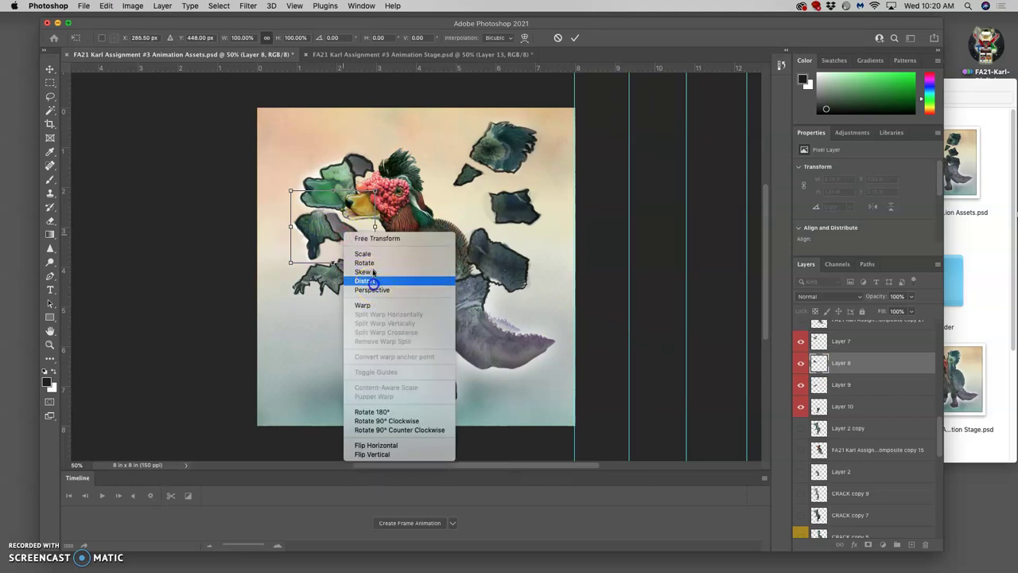
{"action": "left_click", "coordinate": [364, 262]}
{"action": "left_click_drag", "start_coordinate": [369, 248], "coordinate": [361, 250]}
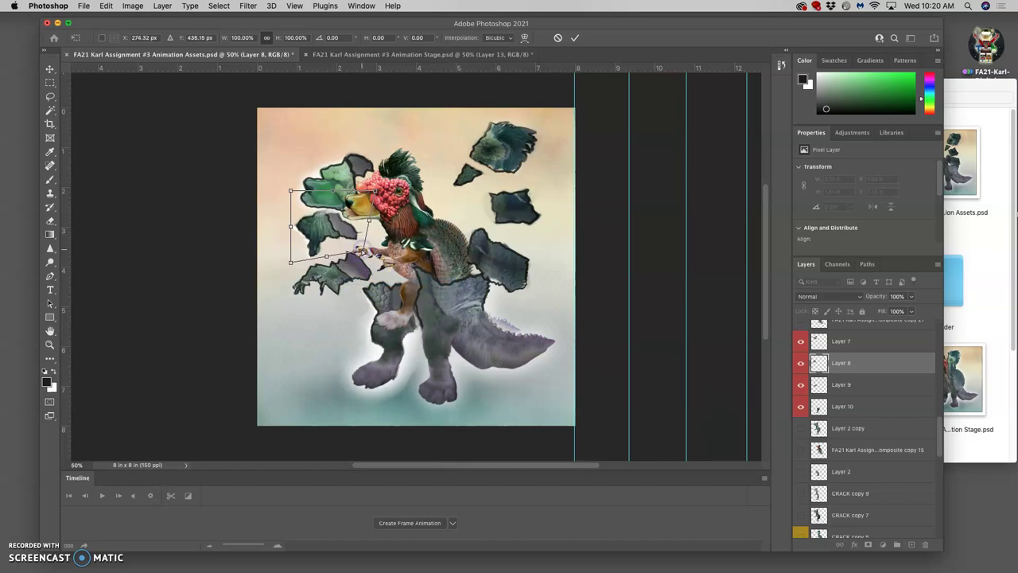
{"action": "key", "text": "Return"}
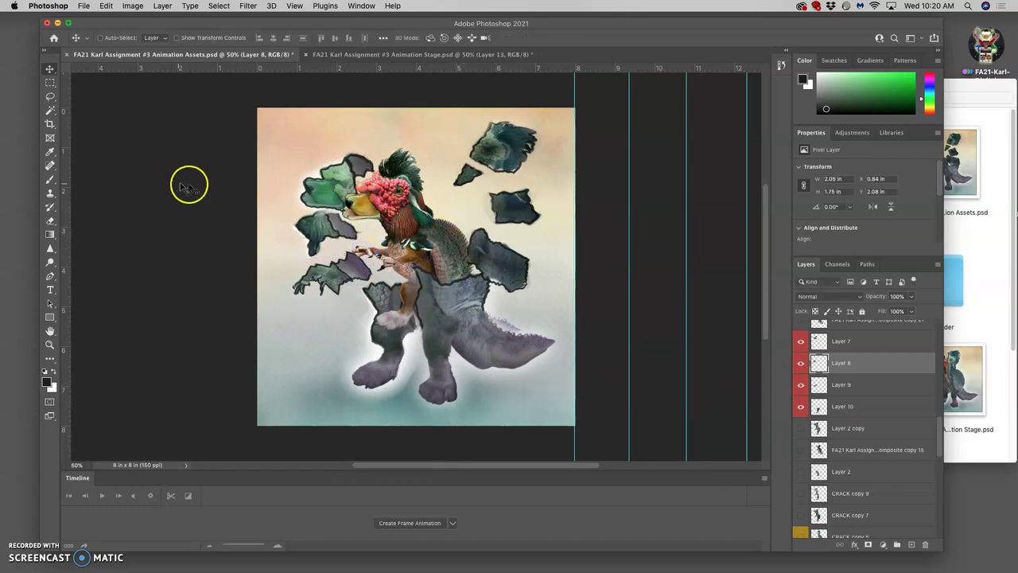
Move Layer 7's green shard up-left, skew it, and rotate it about -20° to X 0.33, Y 0.33 in.
{"action": "left_click", "coordinate": [852, 342]}
{"action": "key", "text": "ctrl+t"}
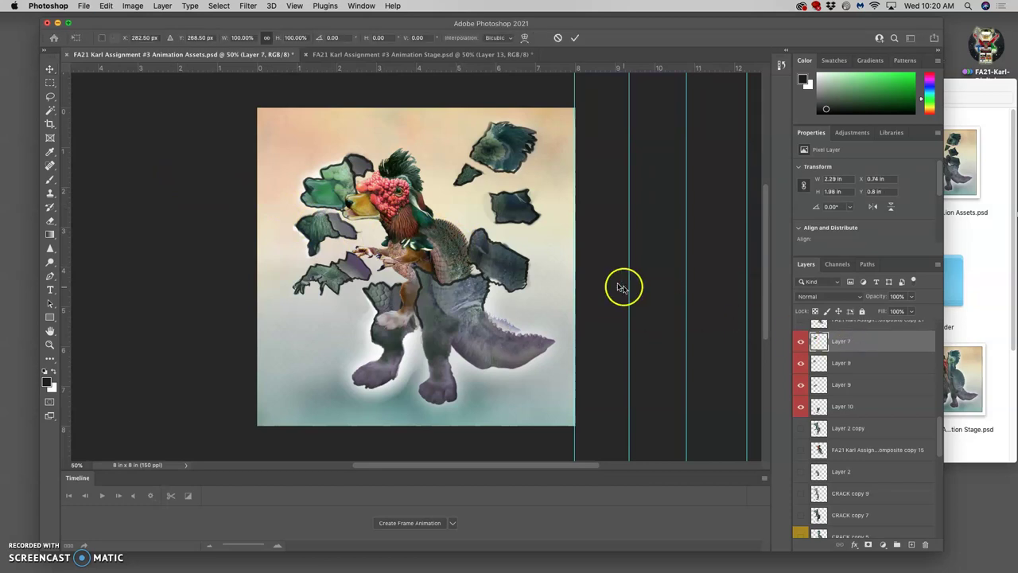
{"action": "left_click_drag", "start_coordinate": [348, 194], "coordinate": [318, 177]}
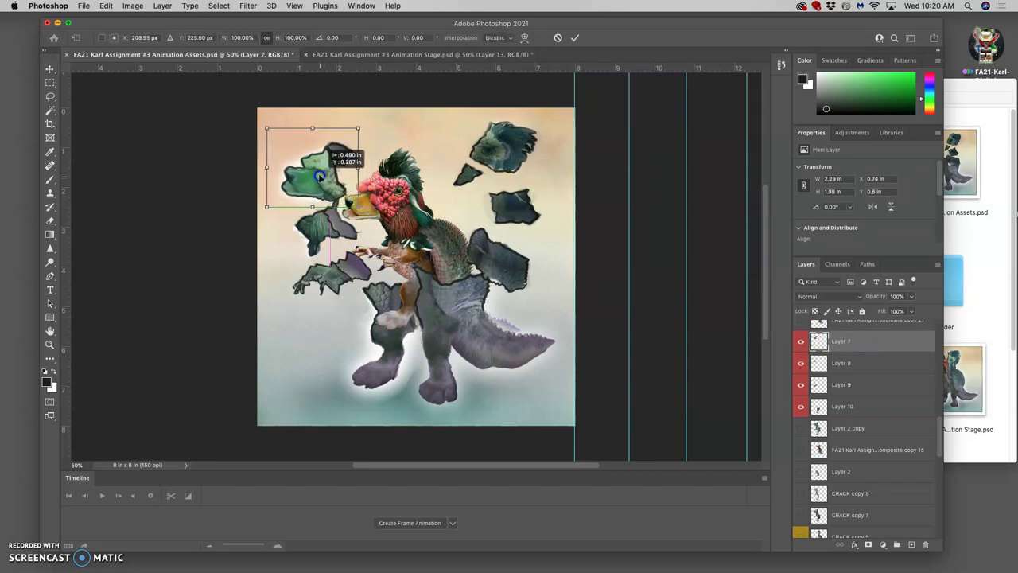
{"action": "right_click", "coordinate": [341, 150]}
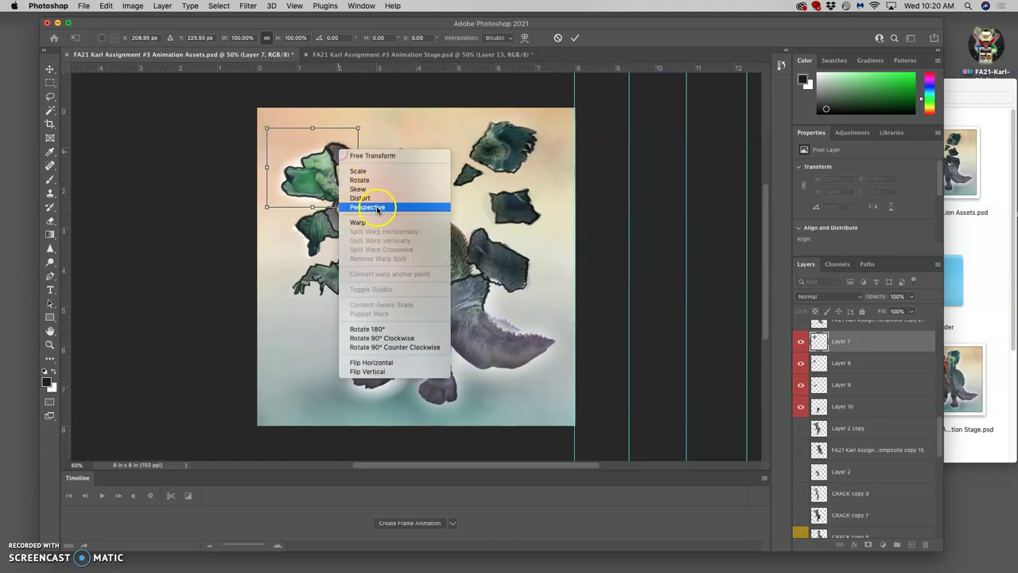
{"action": "left_click", "coordinate": [363, 180]}
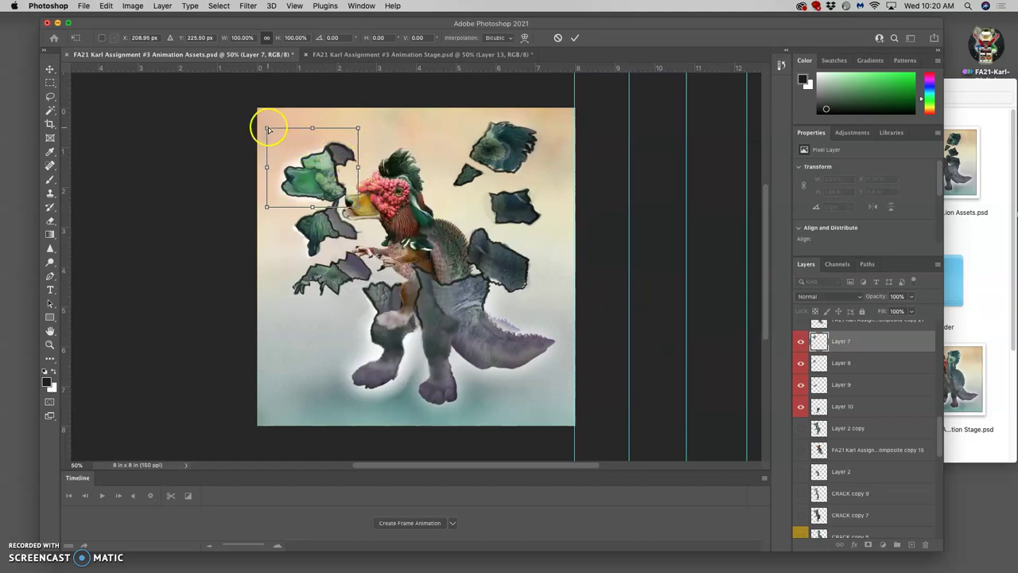
{"action": "left_click_drag", "start_coordinate": [266, 128], "coordinate": [273, 149]}
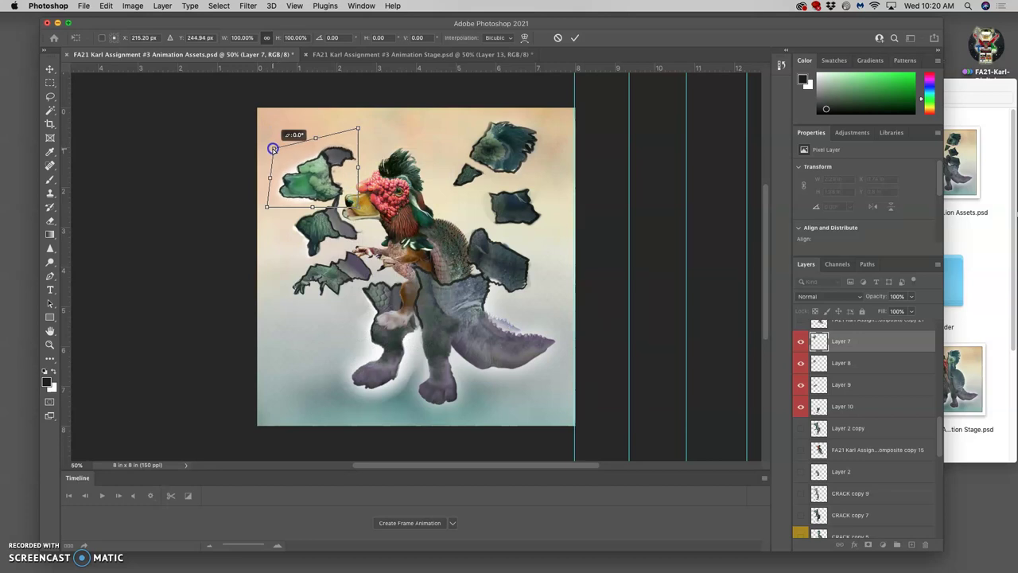
{"action": "right_click", "coordinate": [326, 146]}
{"action": "left_click", "coordinate": [347, 178]}
{"action": "left_click_drag", "start_coordinate": [365, 130], "coordinate": [368, 135]}
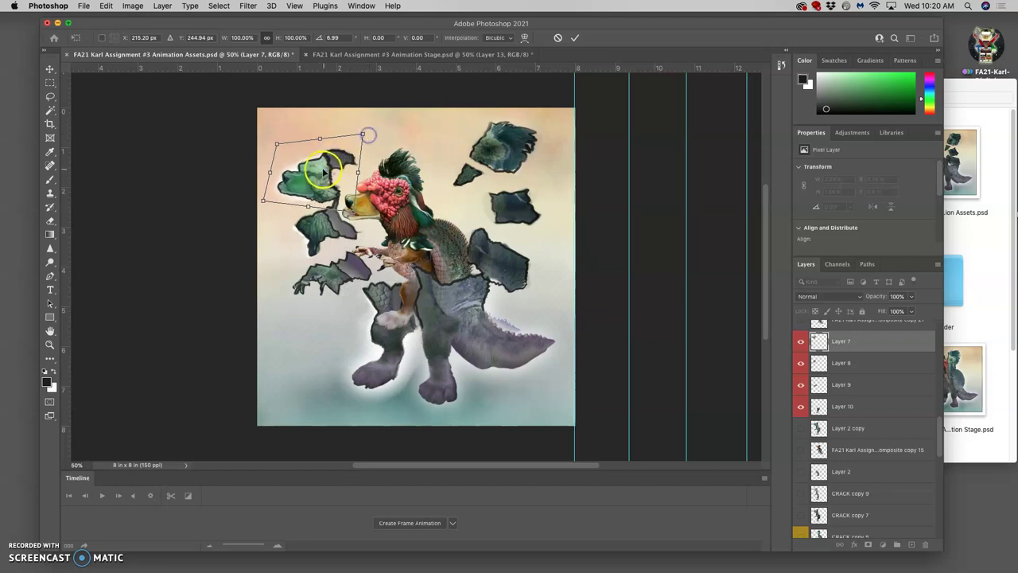
{"action": "mouse_move", "coordinate": [316, 172]}
{"action": "left_mouse_down"}
{"action": "mouse_move", "coordinate": [324, 167]}
{"action": "mouse_move", "coordinate": [313, 171]}
{"action": "left_mouse_up"}
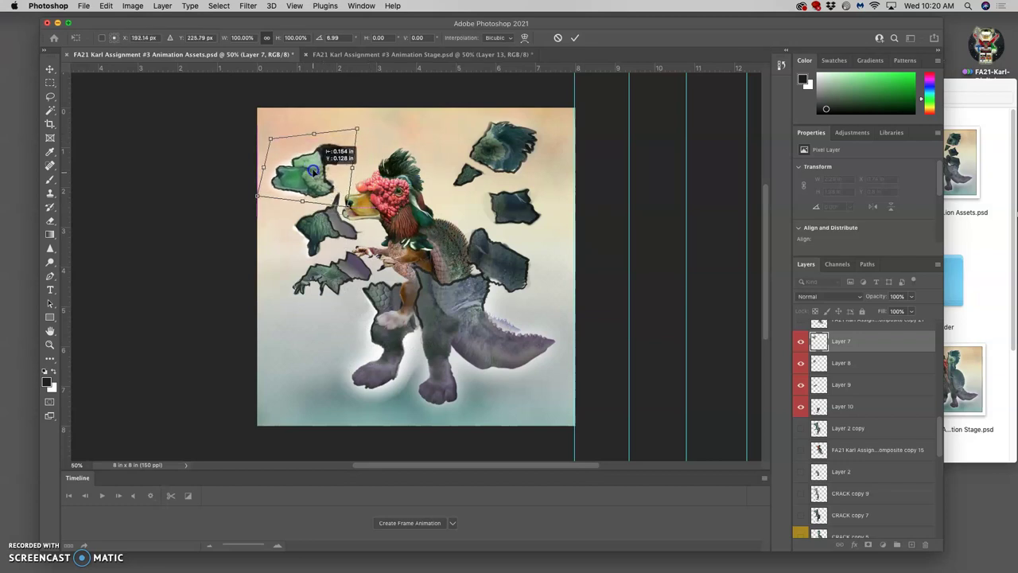
{"action": "left_click_drag", "start_coordinate": [366, 135], "coordinate": [334, 122]}
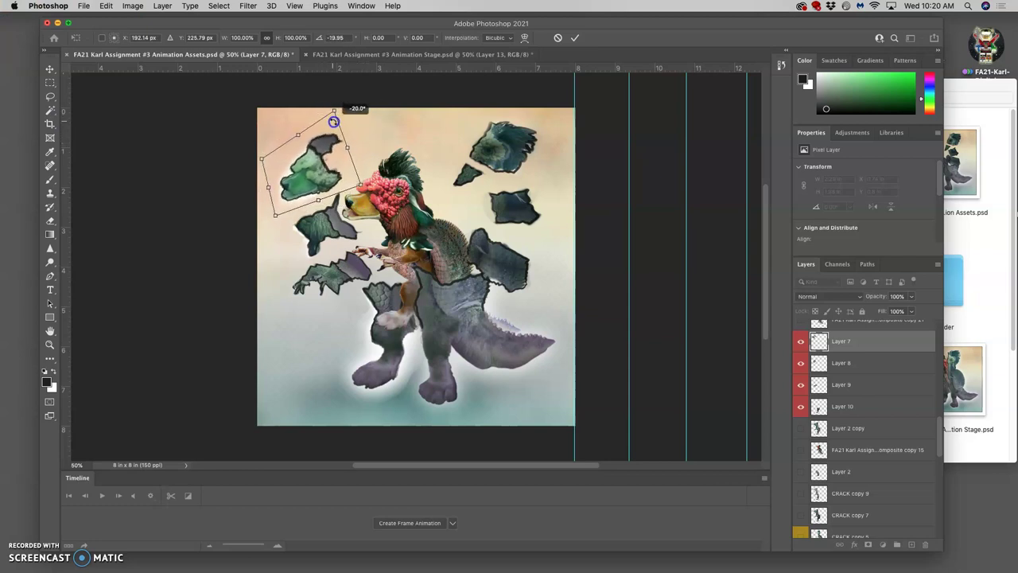
{"action": "key", "text": "Return"}
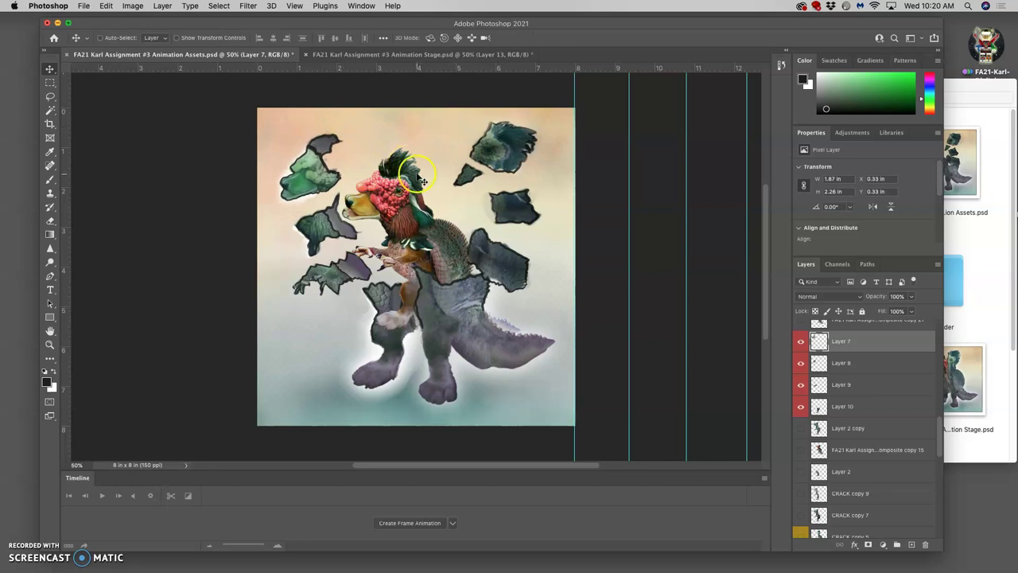
Toggle Layers 7 and 8 off and back on to compare the shards.
{"action": "left_click", "coordinate": [800, 340]}
{"action": "left_click", "coordinate": [801, 363]}
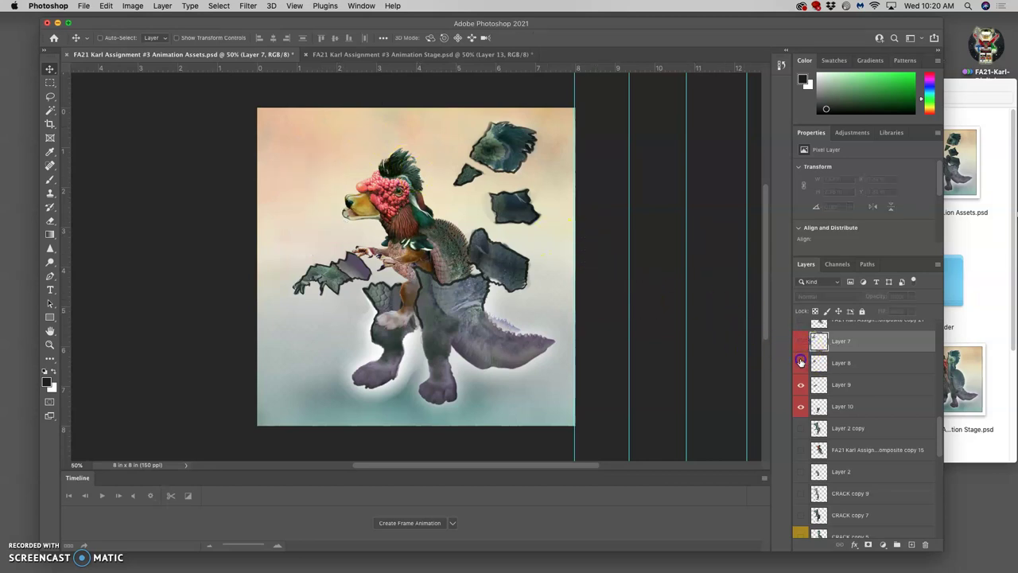
{"action": "left_click", "coordinate": [800, 363]}
{"action": "left_click", "coordinate": [801, 340]}
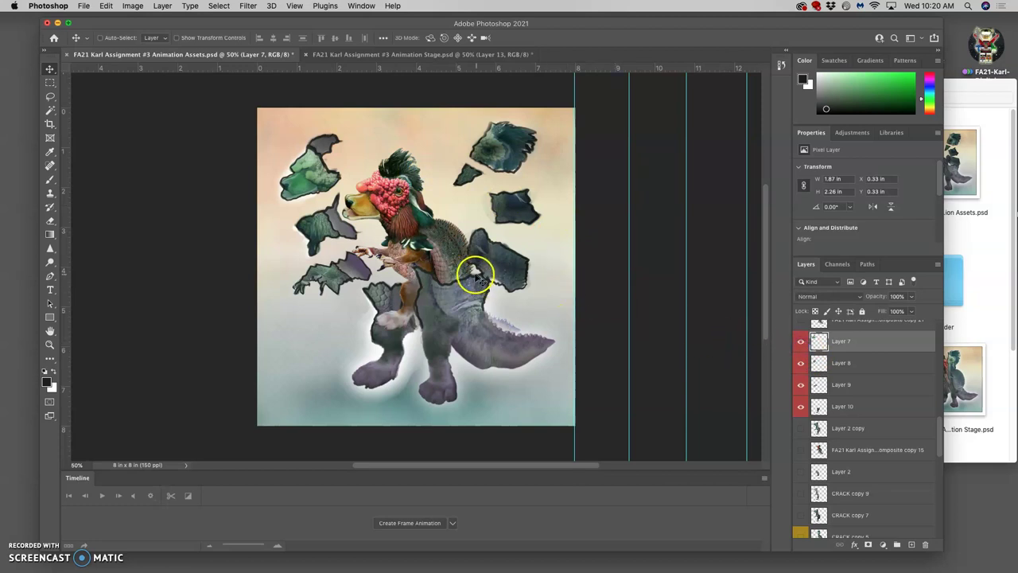
Shift the clouds copy 2 texture slightly to the right.
{"action": "left_click", "coordinate": [413, 54]}
{"action": "left_click", "coordinate": [263, 54]}
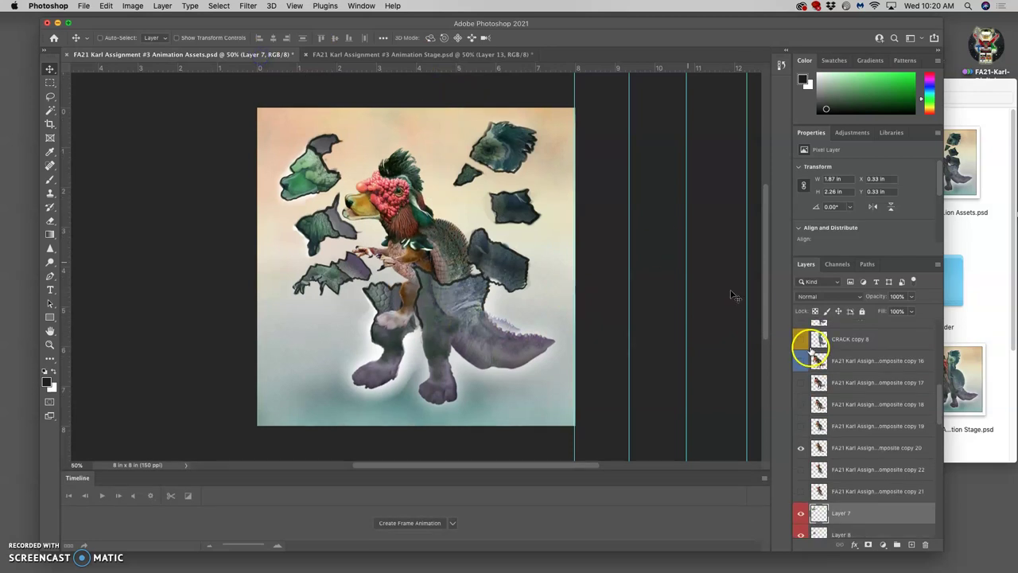
{"action": "scroll", "coordinate": [863, 404], "scroll_direction": "down", "scroll_amount": 10}
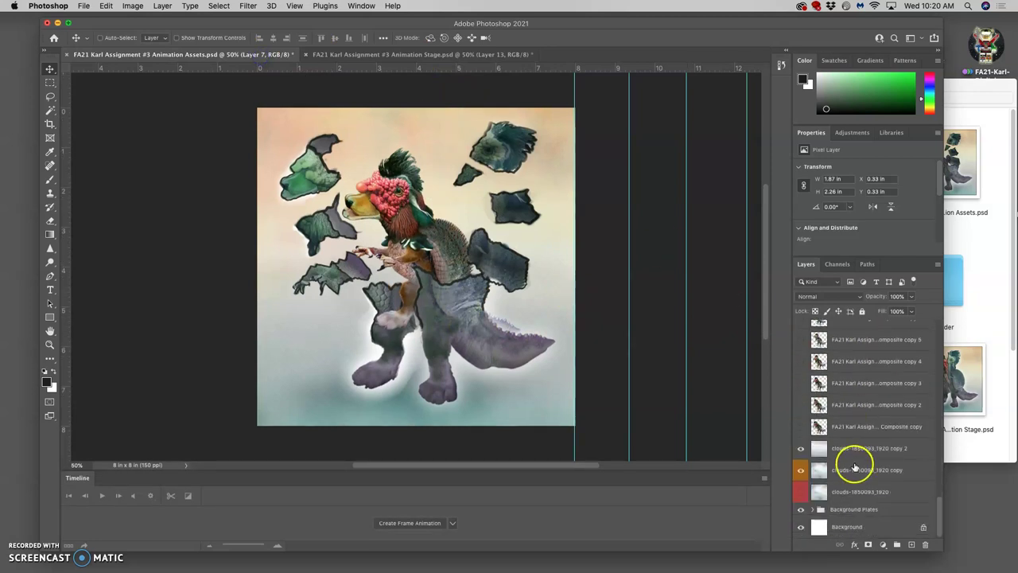
{"action": "left_click", "coordinate": [849, 450]}
{"action": "key", "text": "ctrl+t"}
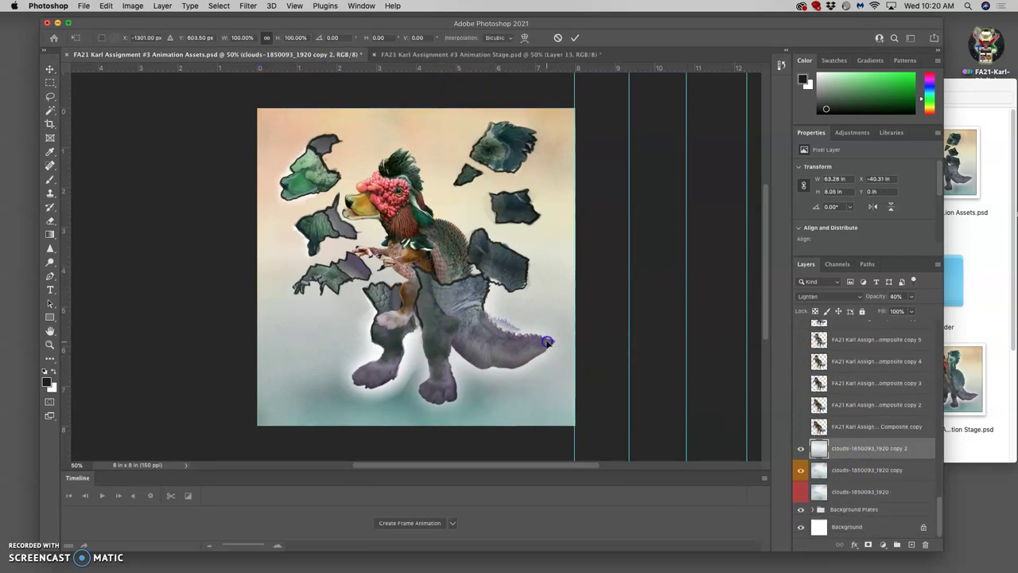
{"action": "left_click_drag", "start_coordinate": [547, 342], "coordinate": [610, 326]}
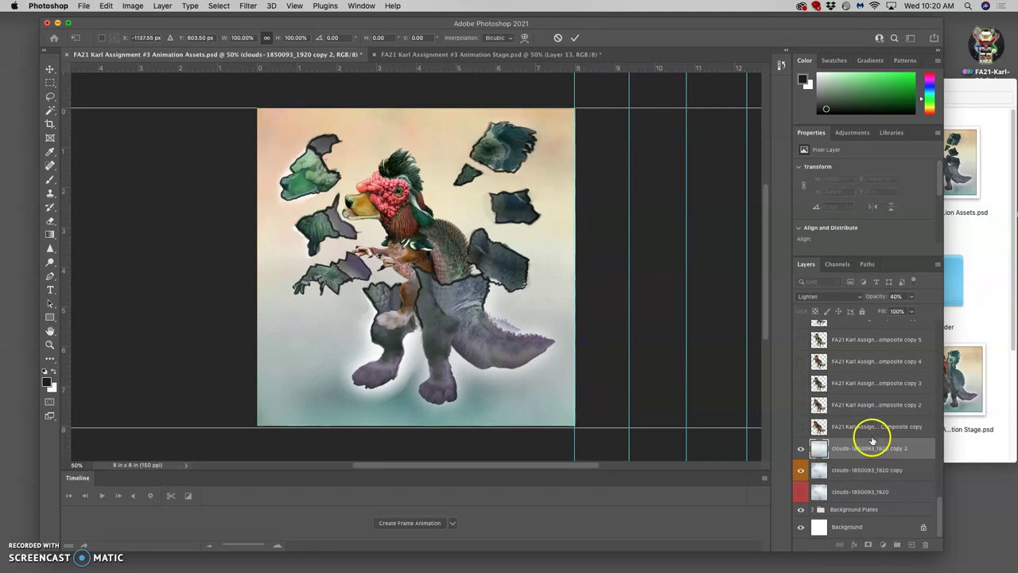
Lower the clouds copy layer's opacity to 47%, checking the Stage document between adjustments.
{"action": "left_click", "coordinate": [859, 469]}
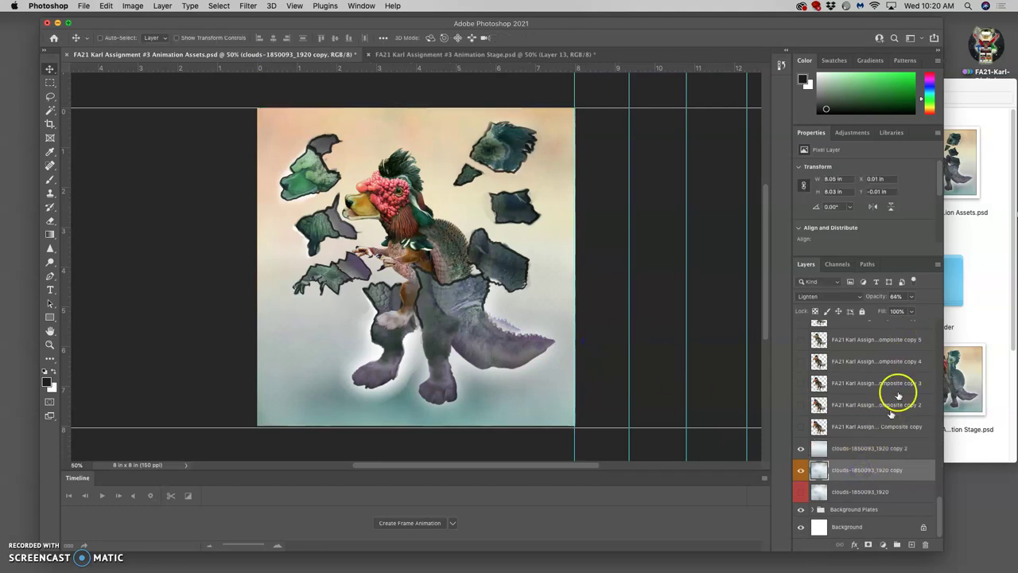
{"action": "left_click", "coordinate": [910, 297]}
{"action": "left_click_drag", "start_coordinate": [903, 310], "coordinate": [900, 311]}
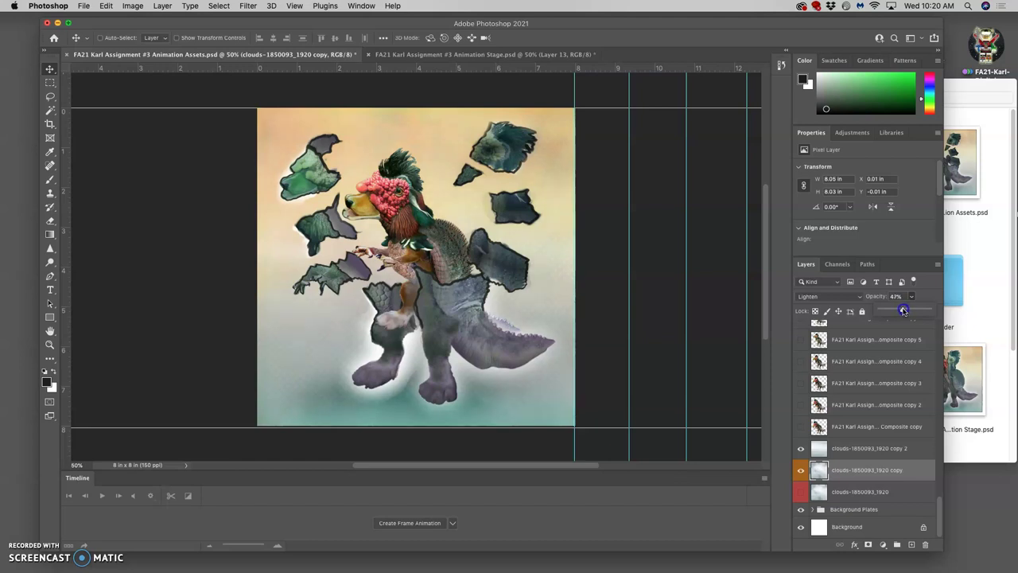
{"action": "left_click", "coordinate": [423, 56]}
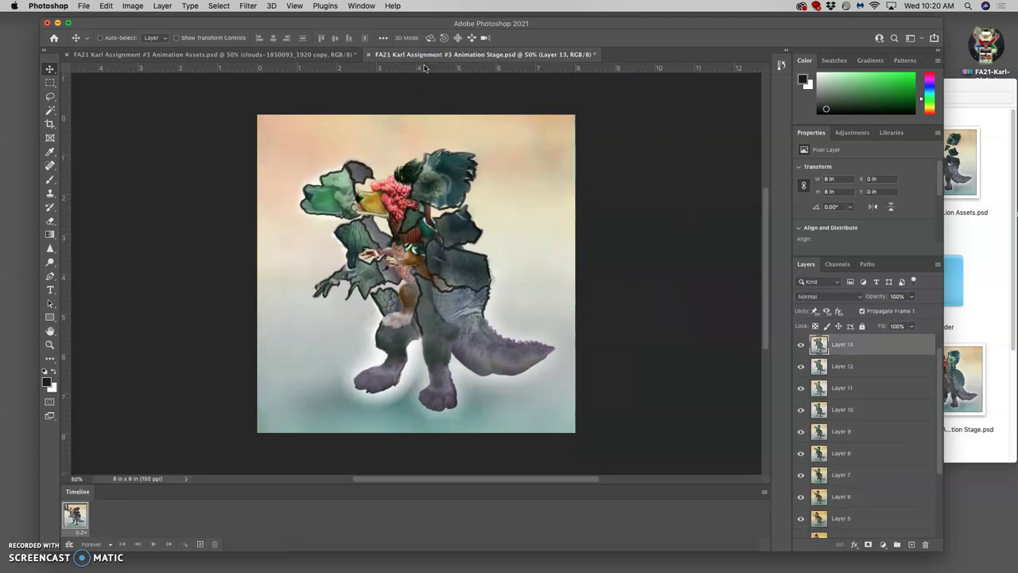
{"action": "left_click", "coordinate": [337, 56]}
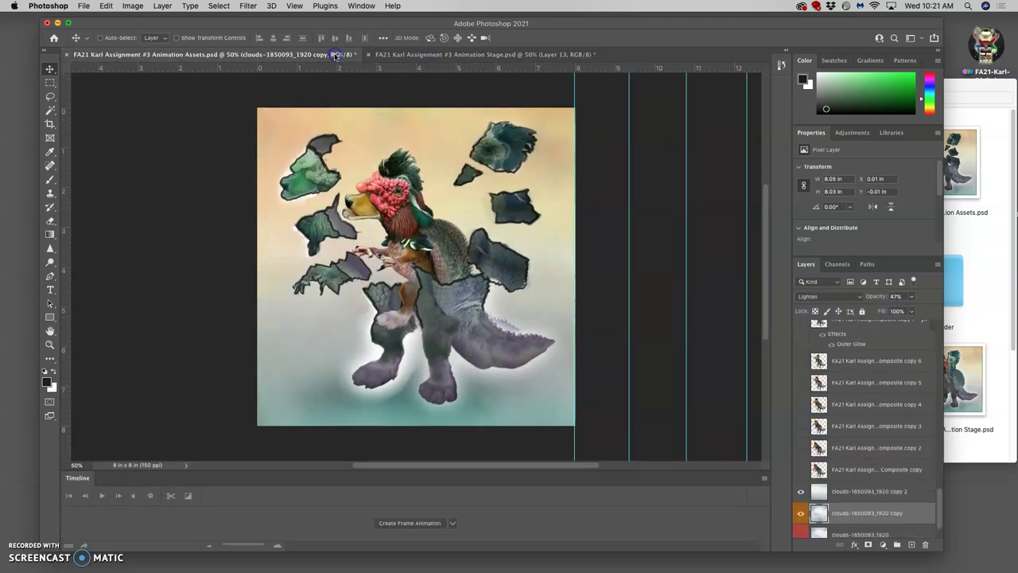
{"action": "left_click", "coordinate": [910, 296]}
{"action": "left_click", "coordinate": [419, 55]}
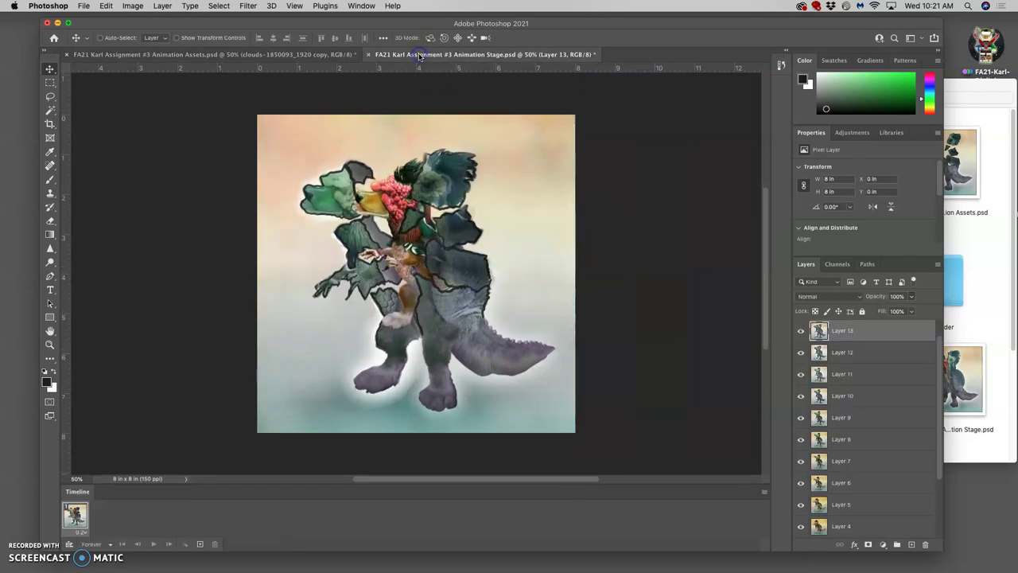
{"action": "left_click", "coordinate": [336, 54]}
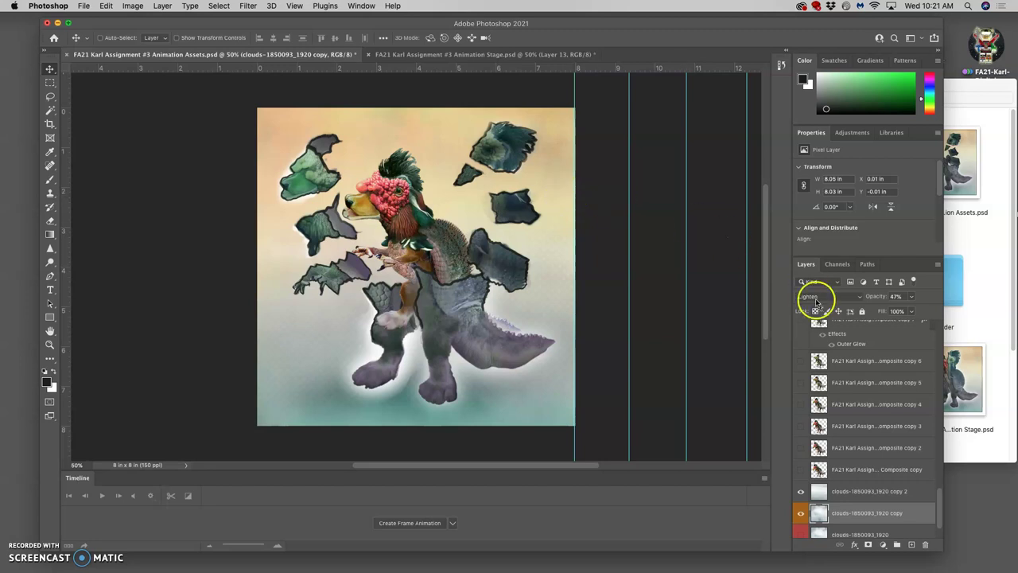
{"action": "scroll", "coordinate": [845, 370], "scroll_direction": "up", "scroll_amount": 10}
Stamp all visible artwork into a new top Layer 11, select the whole canvas, and view Animation Stage.
{"action": "left_click", "coordinate": [843, 332]}
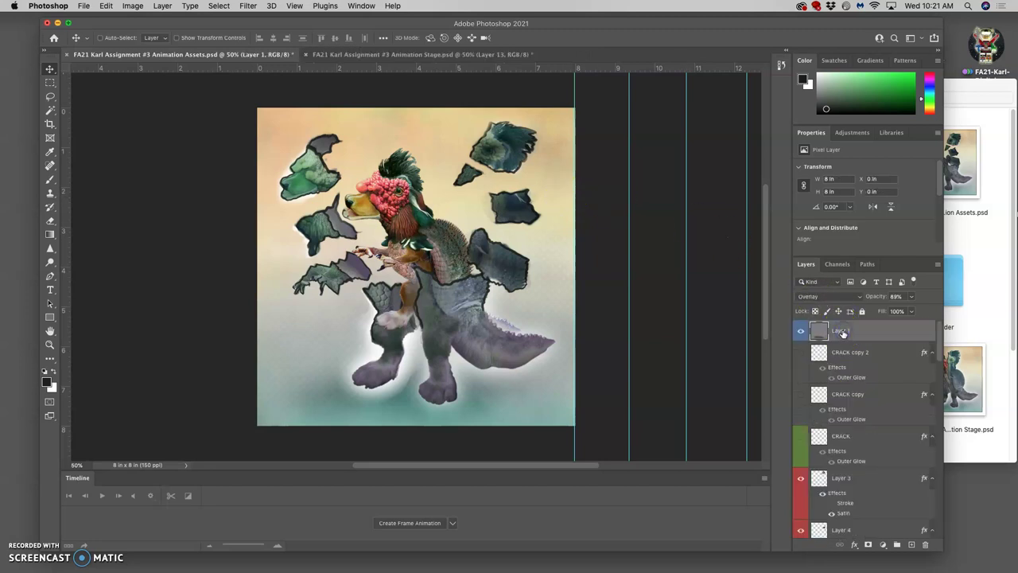
{"action": "left_click", "coordinate": [161, 6]}
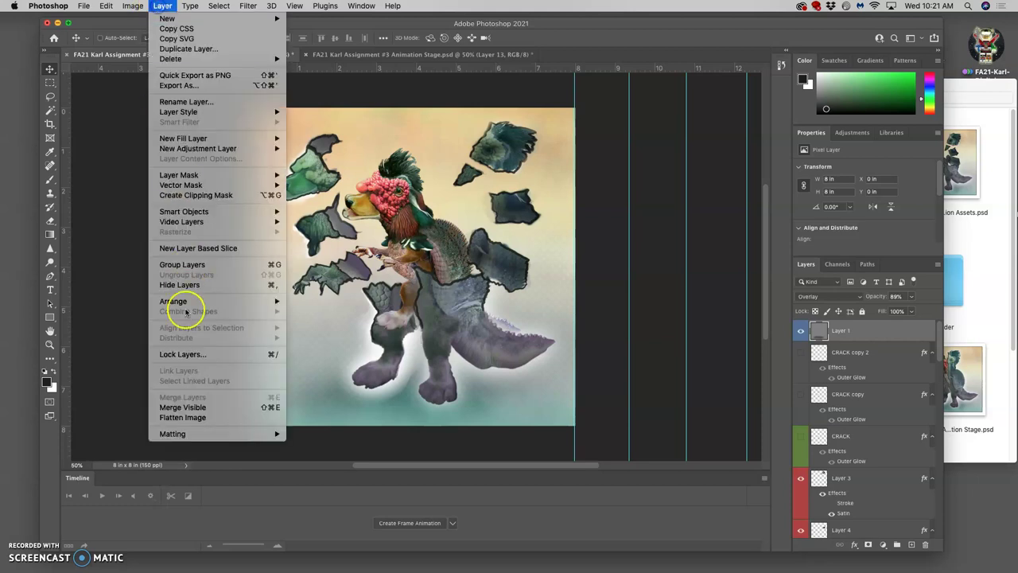
{"action": "left_click", "coordinate": [188, 408], "text": "alt"}
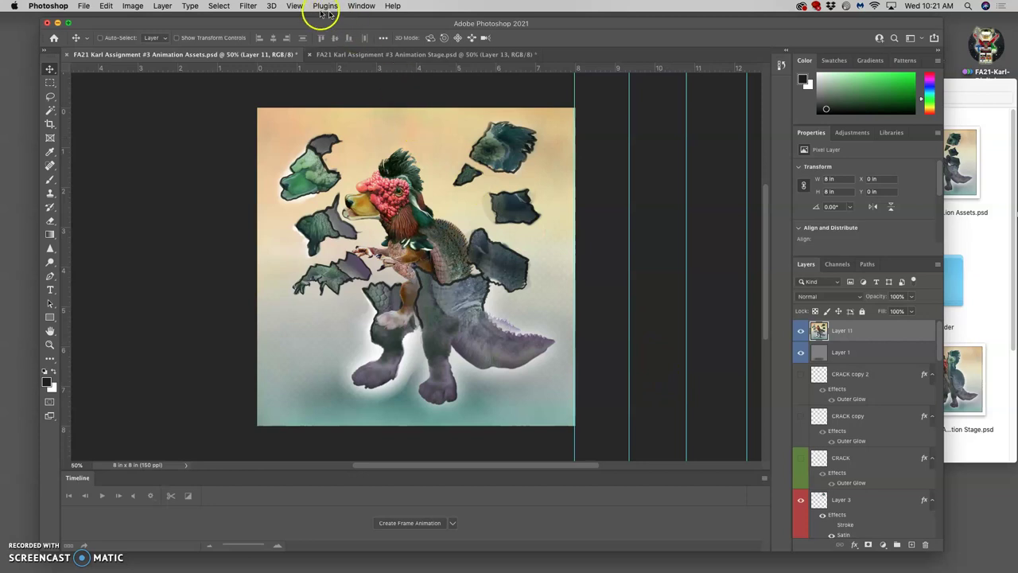
{"action": "left_click", "coordinate": [219, 6]}
{"action": "left_click", "coordinate": [302, 66]}
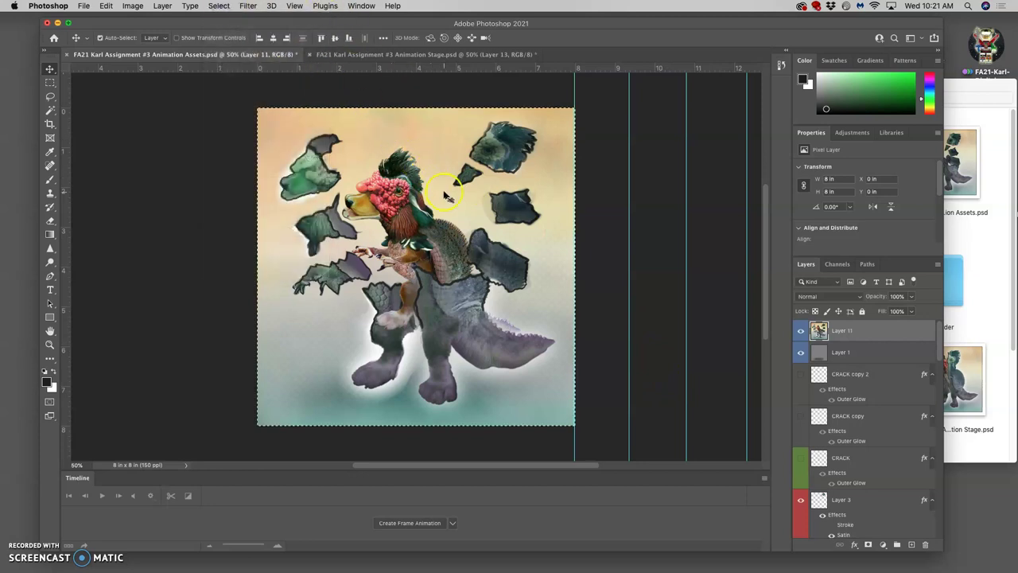
{"action": "left_click", "coordinate": [379, 54]}
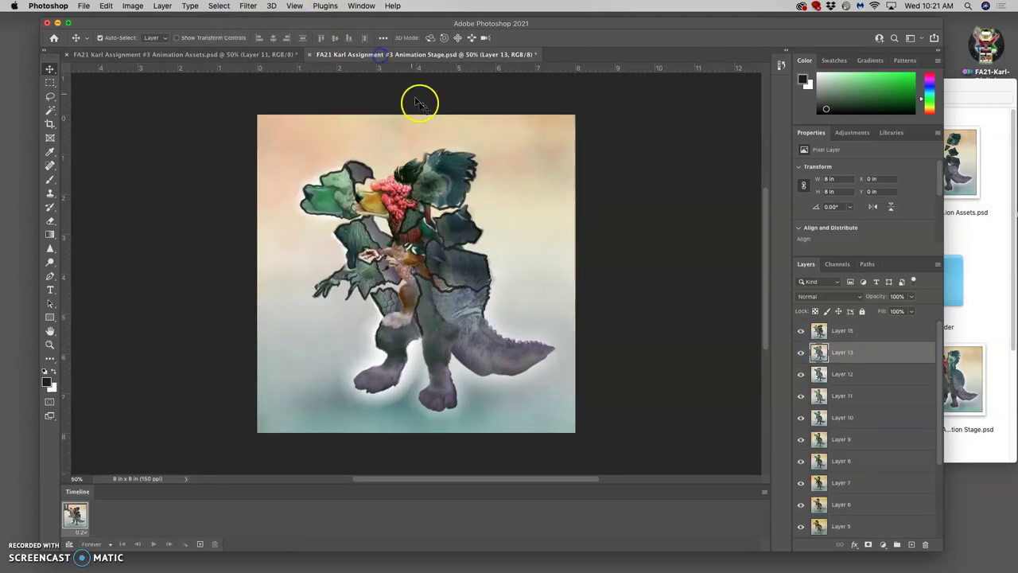
Paste the frame as Layer 16 above Layer 15, compare its visibility, and save the Stage file.
{"action": "key", "text": "super+v"}
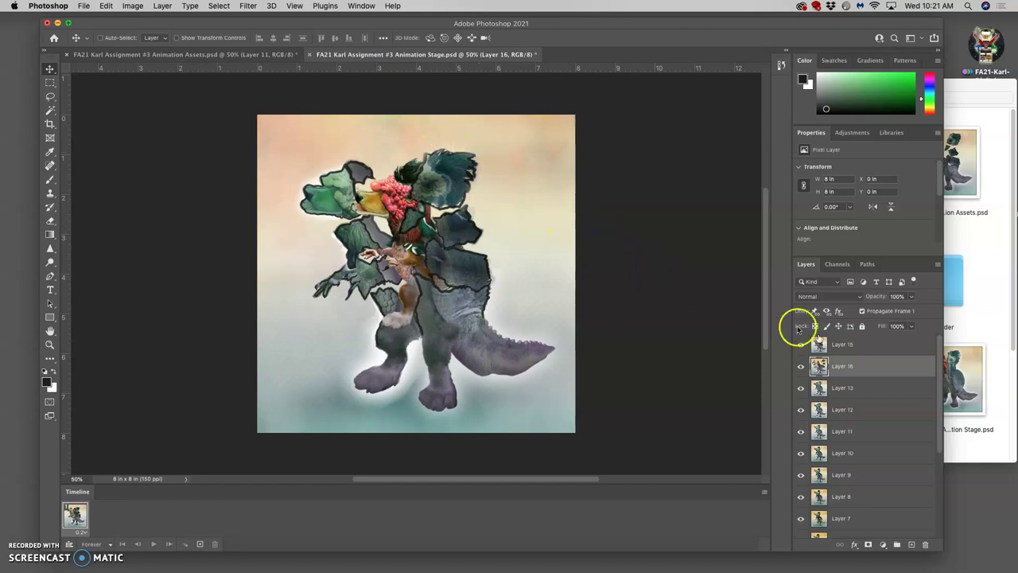
{"action": "left_click_drag", "start_coordinate": [866, 365], "coordinate": [858, 343]}
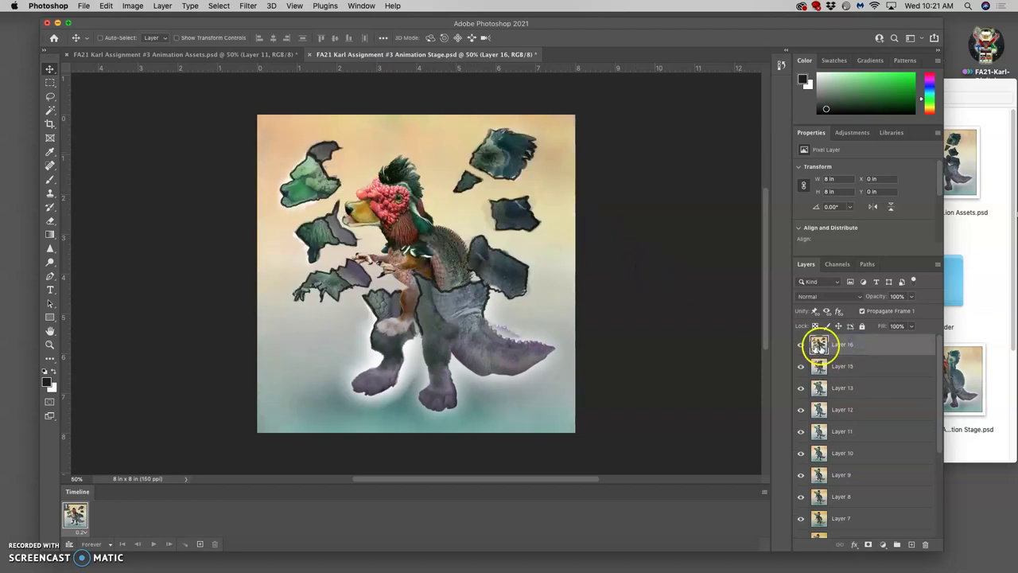
{"action": "left_click", "coordinate": [800, 345]}
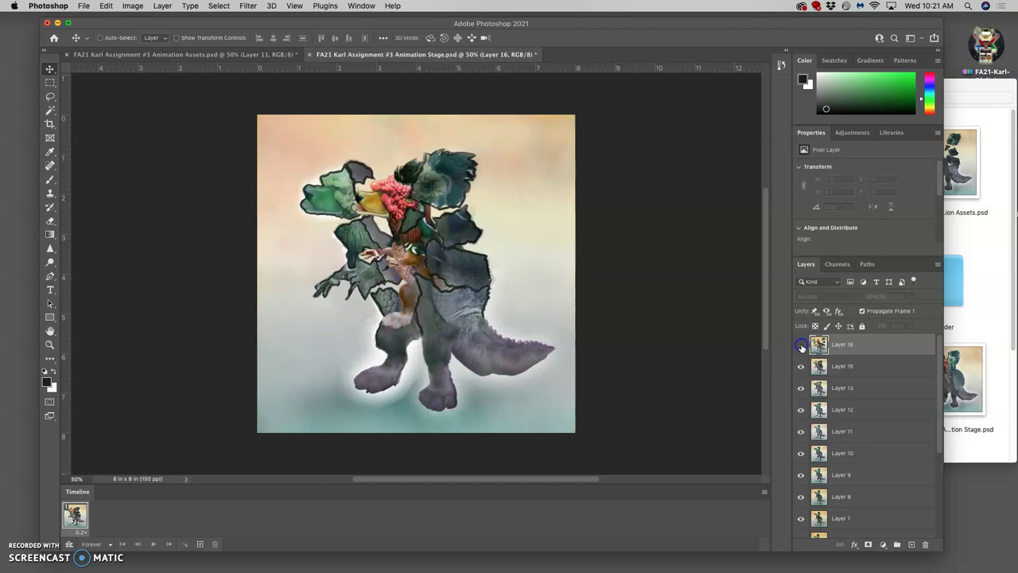
{"action": "left_click", "coordinate": [801, 345]}
{"action": "left_click", "coordinate": [801, 345]}
{"action": "left_click", "coordinate": [800, 344]}
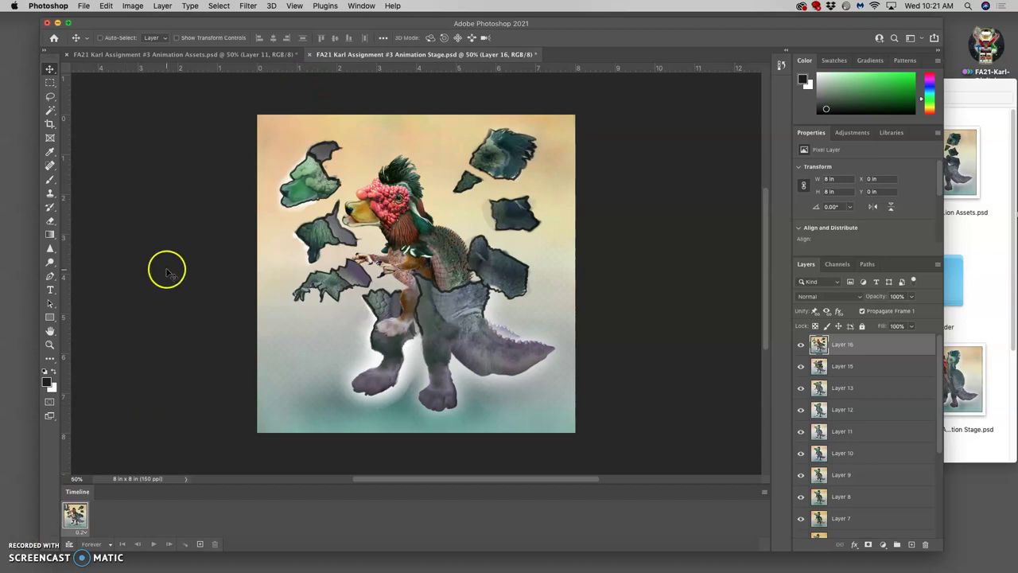
{"action": "key", "text": "super+s"}
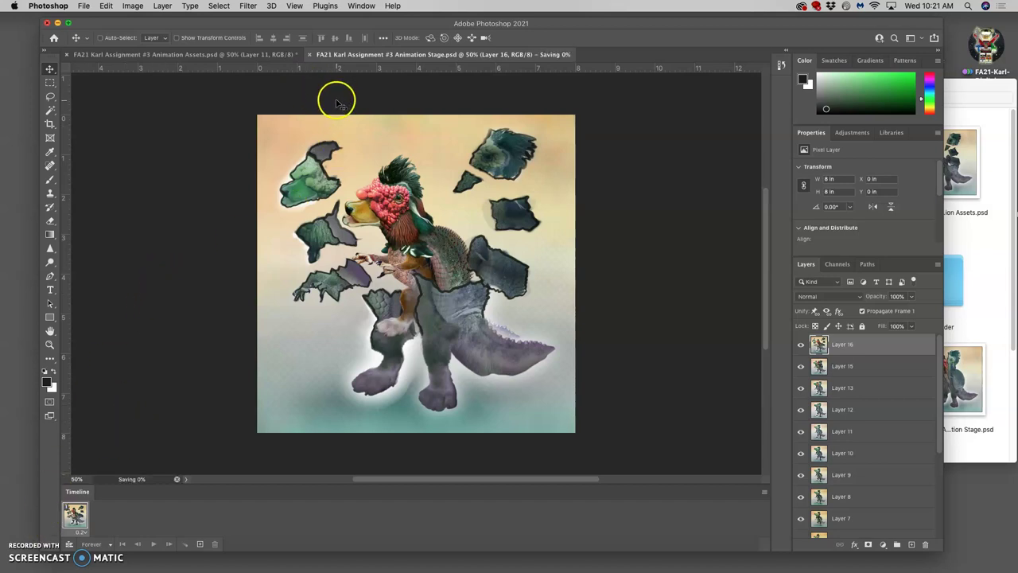